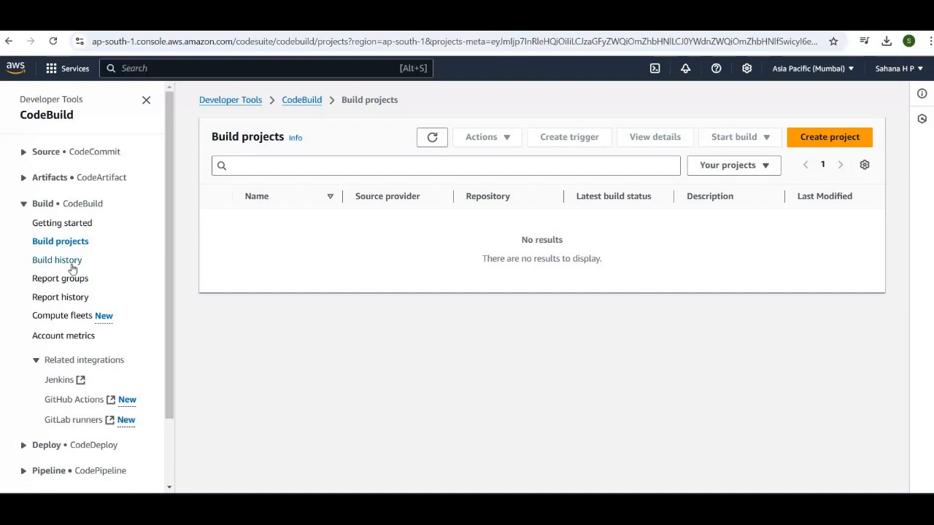
pyautogui.scroll(-1, 73, 261)
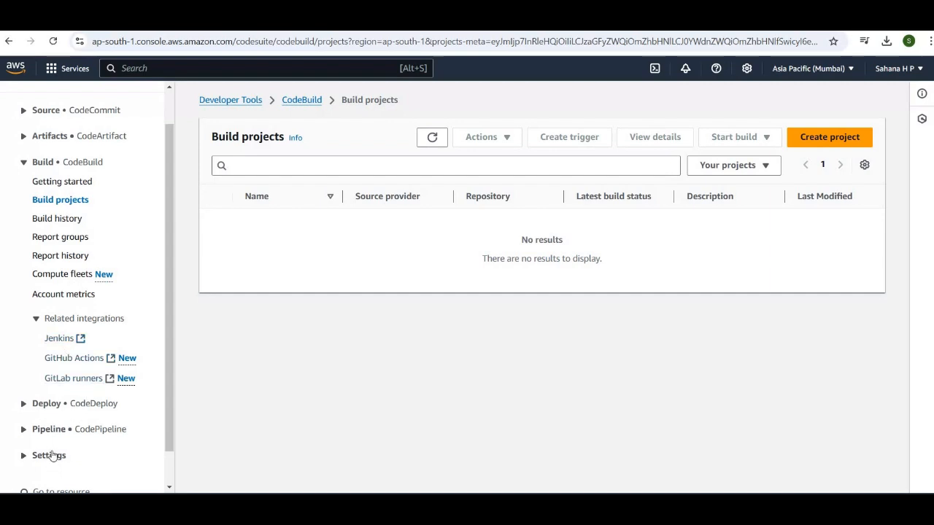
pyautogui.scroll(-1, 95, 418)
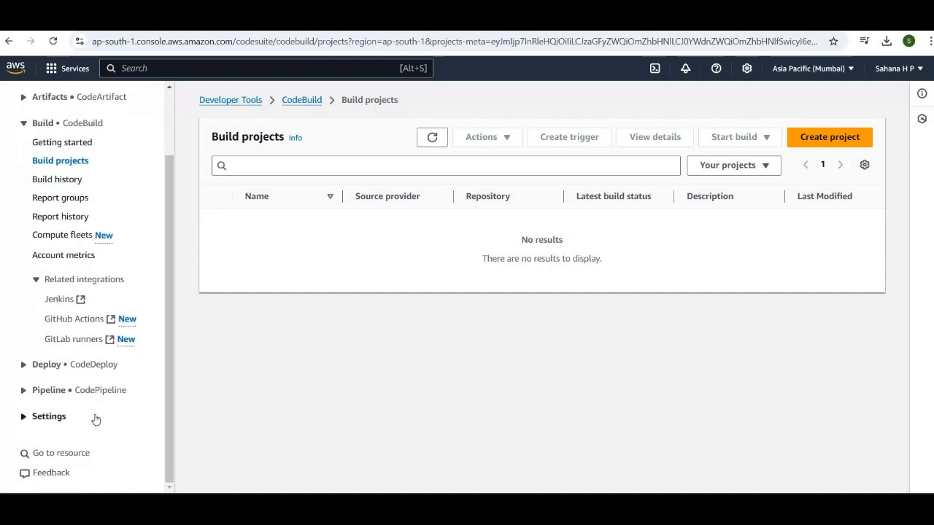
pyautogui.scroll(2, 93, 419)
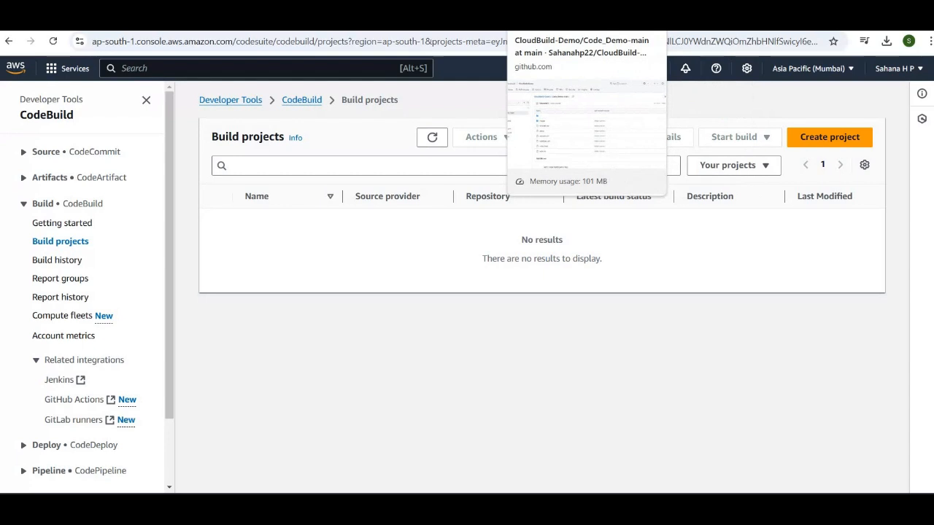
# Switch to GitHub and look through the Code_Demo-main folder of the CloudBuild-Demo repository
pyautogui.click(576, 14)
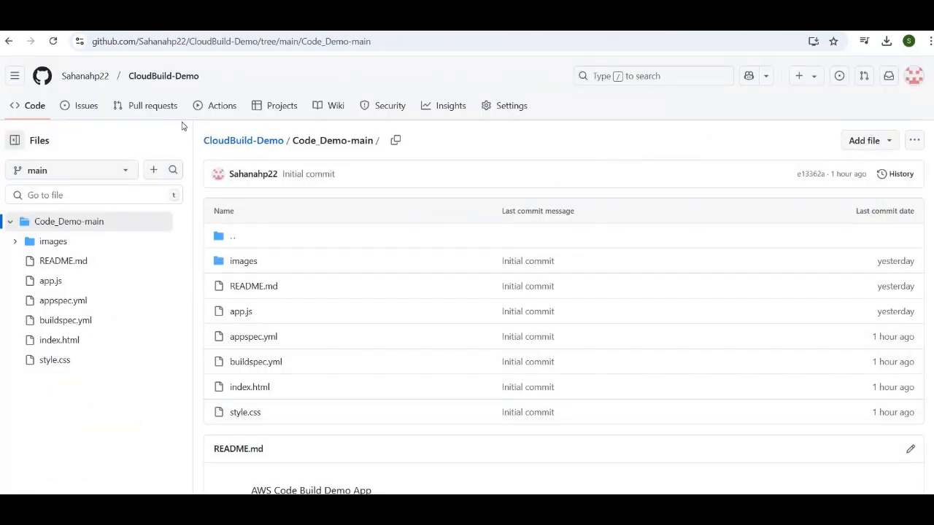
pyautogui.click(10, 42)
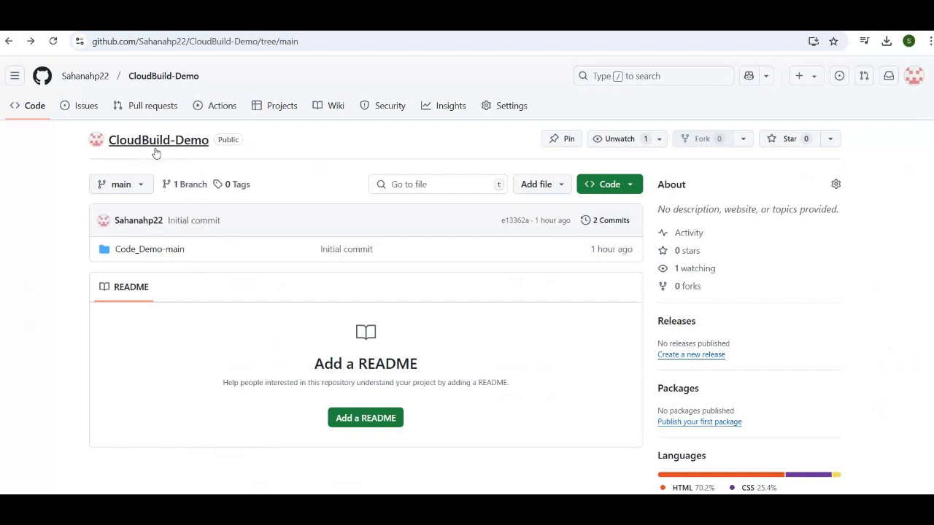
pyautogui.click(140, 249)
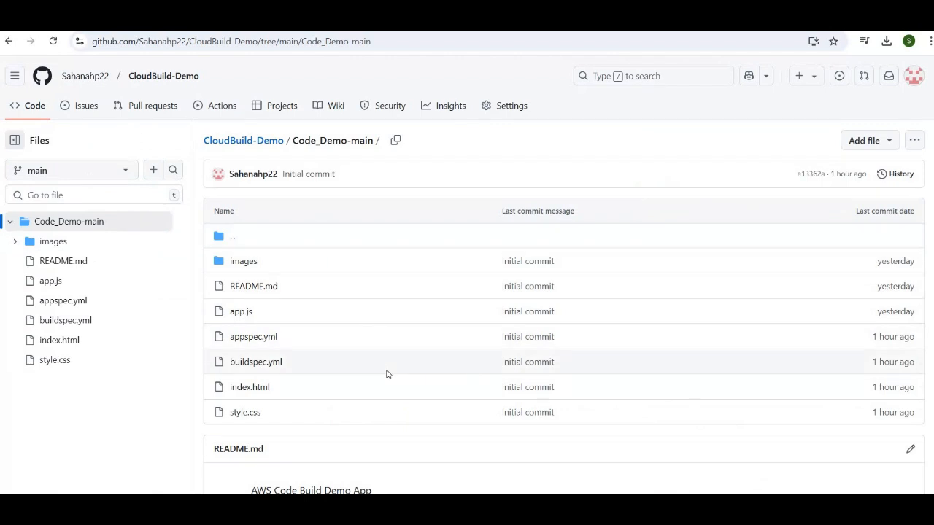
pyautogui.scroll(-1, 386, 375)
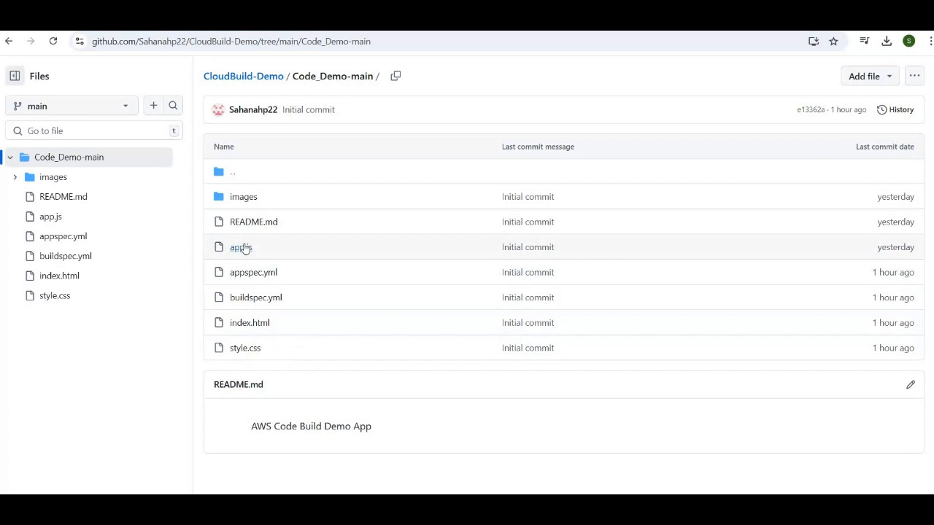
# Examine the code in buildspec.yml, appspec.yml, index.html, style.css and app.js in the Code_Demo-main folder
pyautogui.click(268, 297)
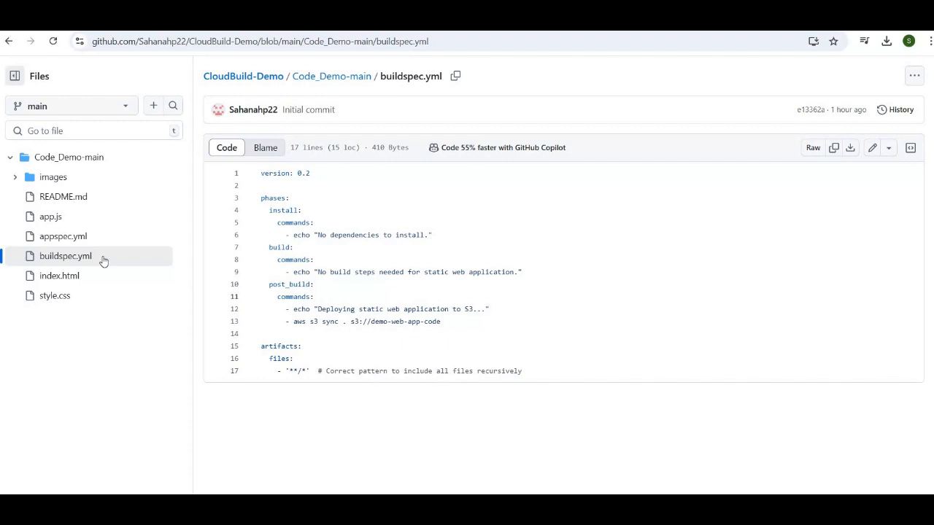
pyautogui.click(56, 238)
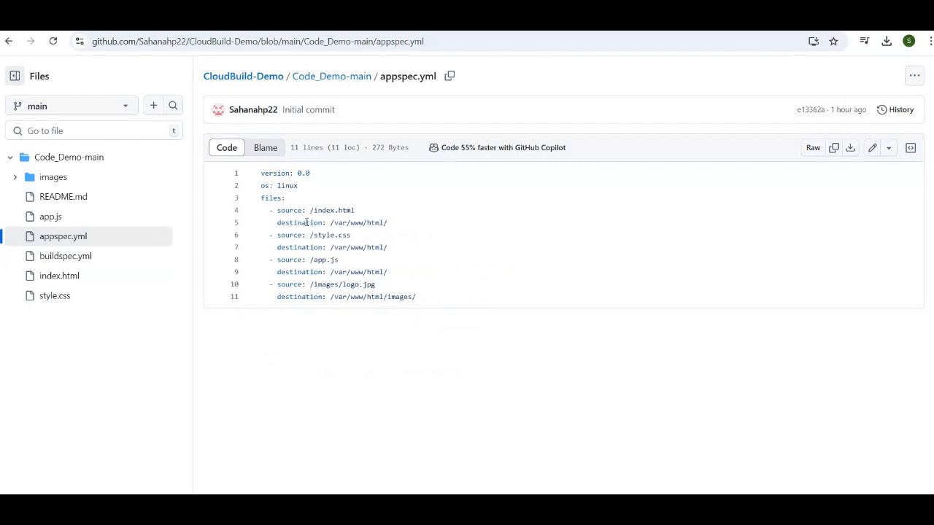
pyautogui.click(60, 281)
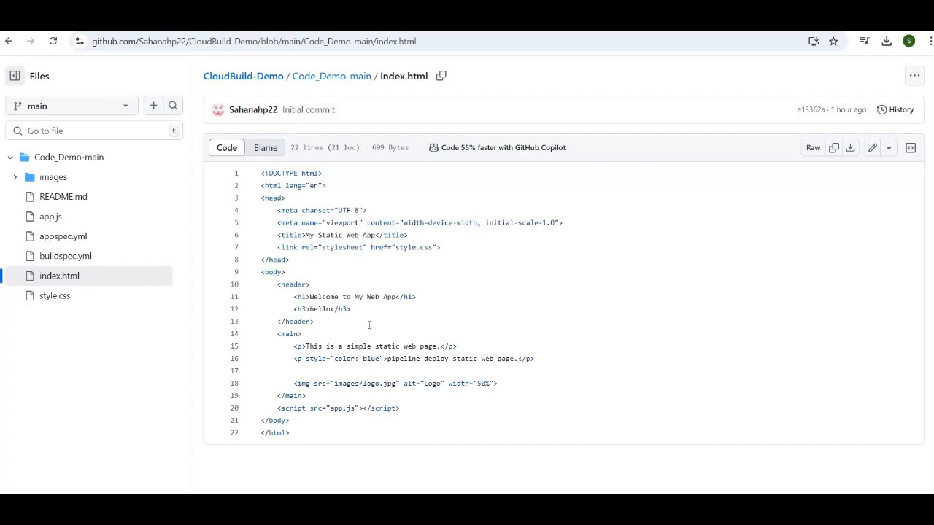
pyautogui.scroll(1, 369, 324)
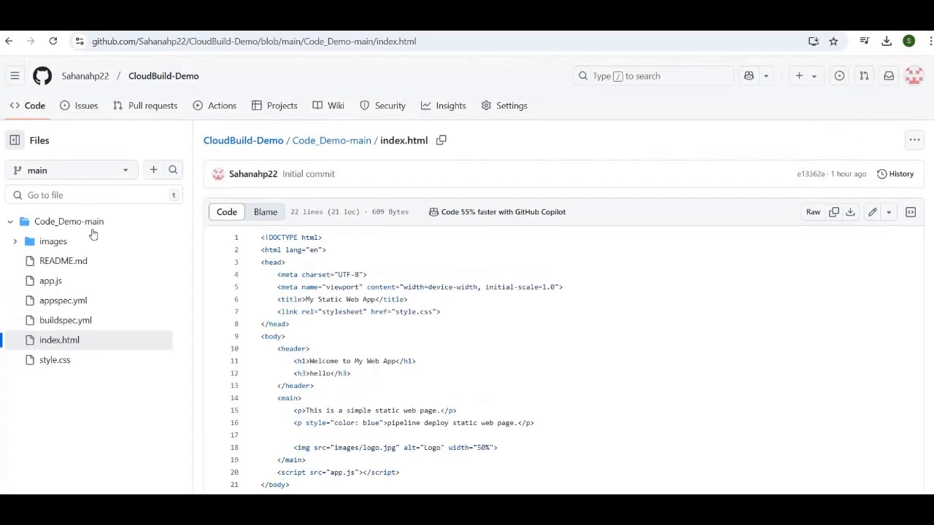
pyautogui.click(60, 362)
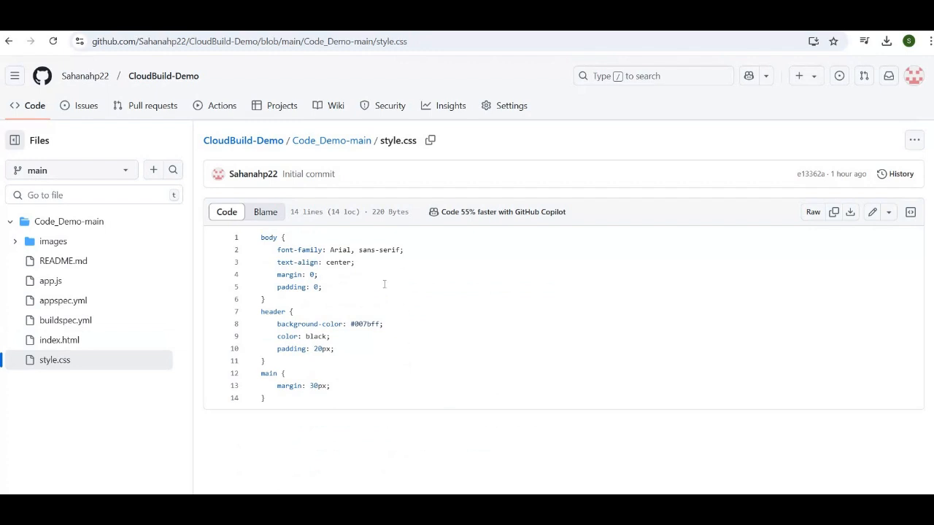
pyautogui.click(48, 281)
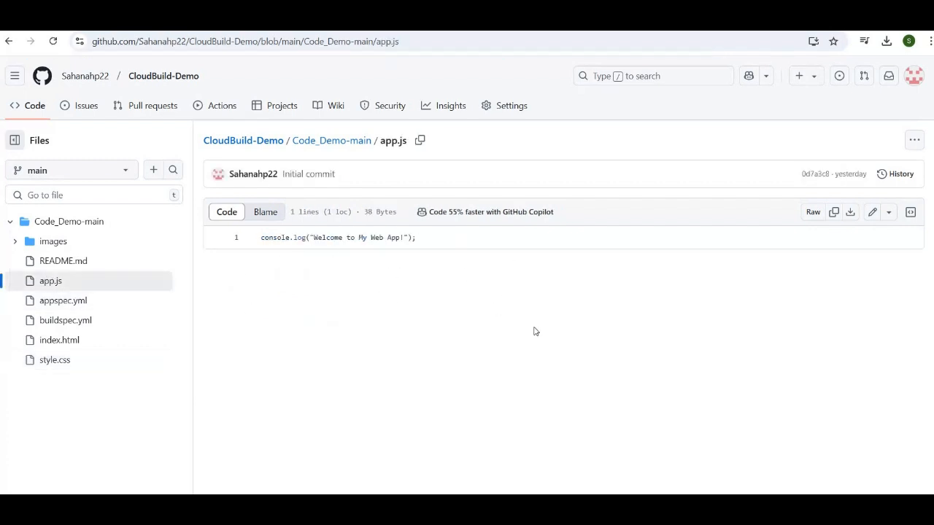
pyautogui.scroll(-1, 531, 328)
pyautogui.scroll(1, 530, 328)
# Leave the file view and return to the main page of the CloudBuild-Demo repository
pyautogui.click(9, 49)
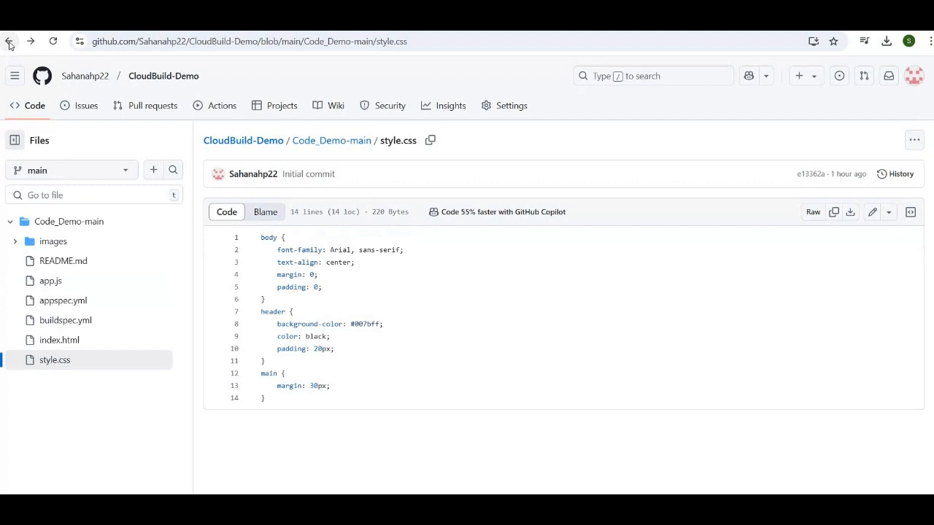
pyautogui.click(9, 43)
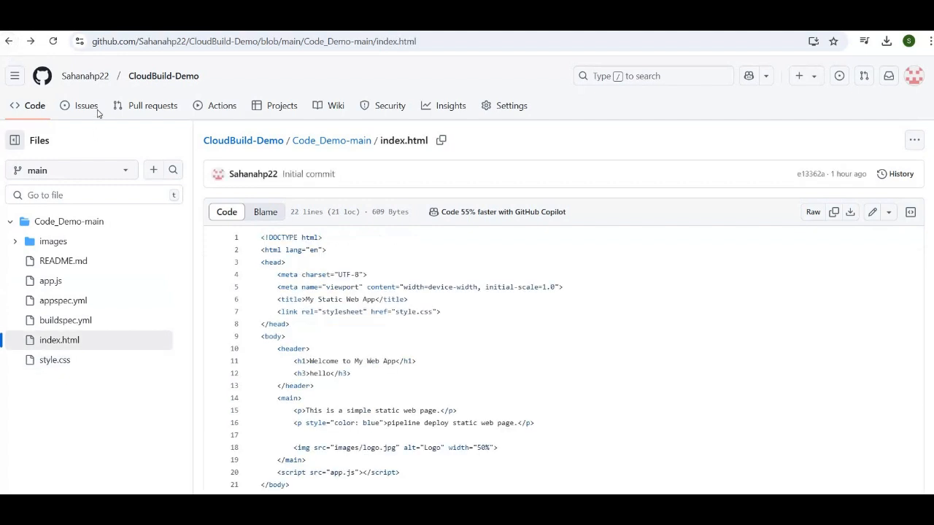
pyautogui.click(23, 113)
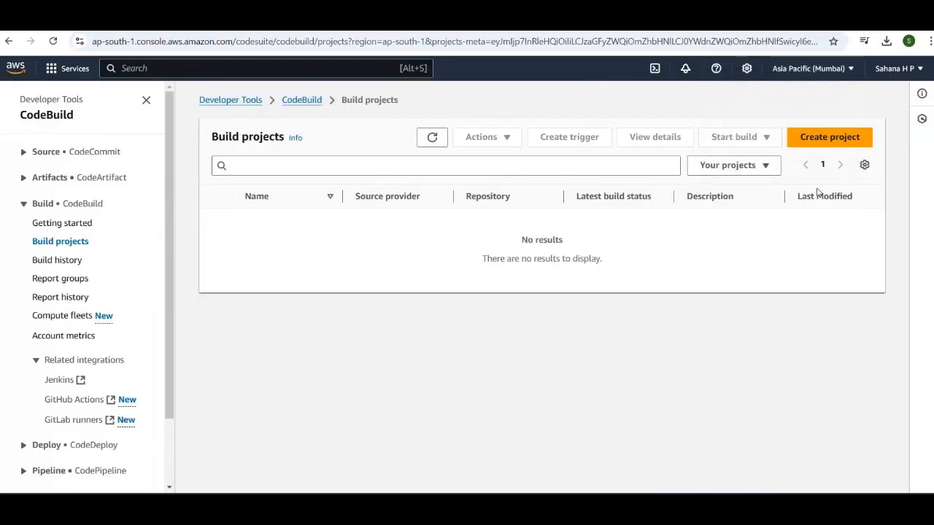
# Switch to AWS CodeBuild and start a new build project named codebuild-demo-project
pyautogui.click(815, 139)
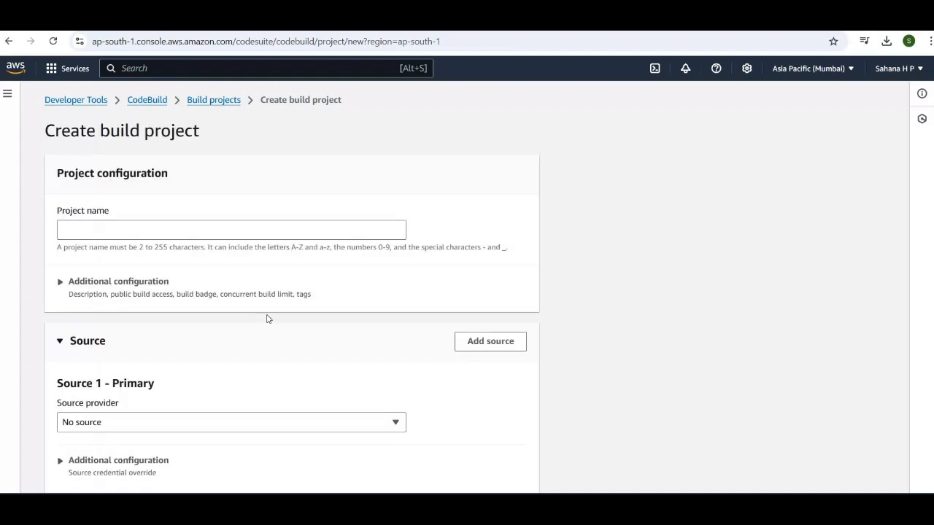
pyautogui.click(82, 232)
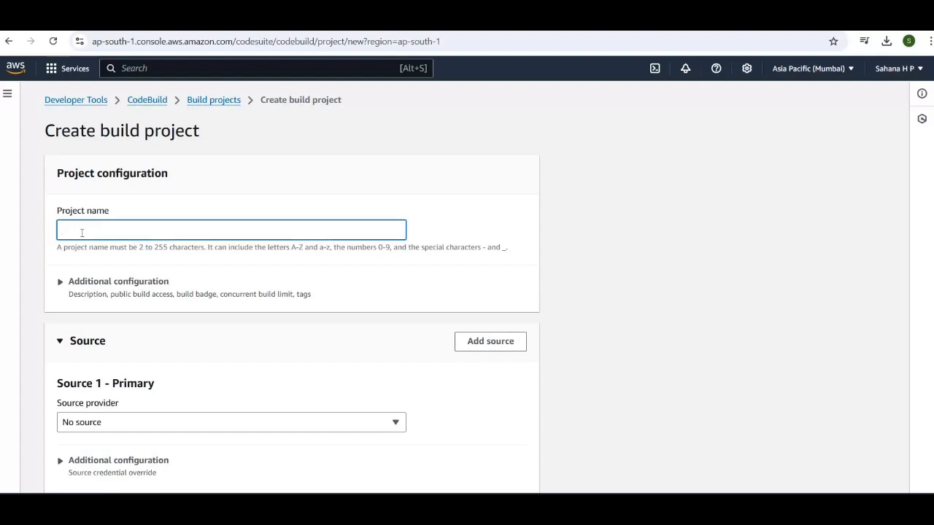
pyautogui.write('codebuild-demo-p')
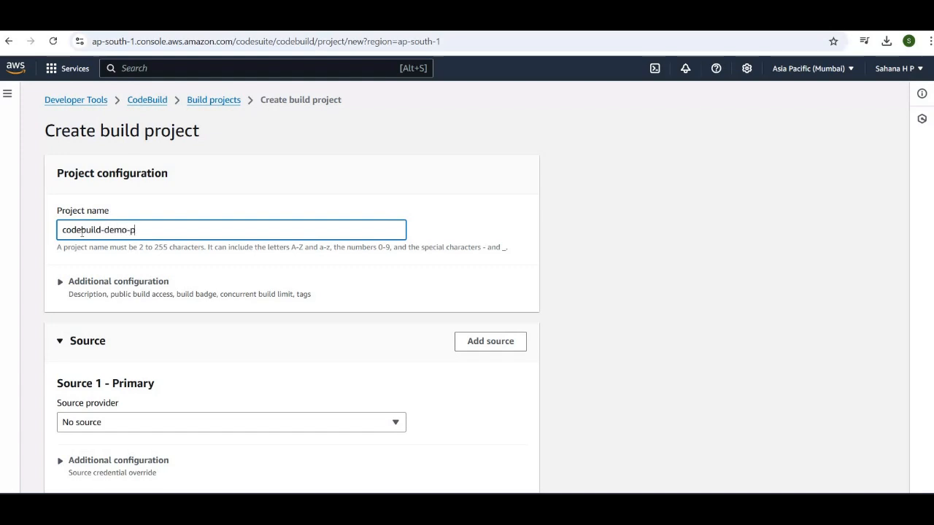
pyautogui.write('roject')
# Set the primary source provider to GitHub and connect its default source credential through the OAuth app with a new Secrets Manager secret
pyautogui.scroll(-2, 197, 306)
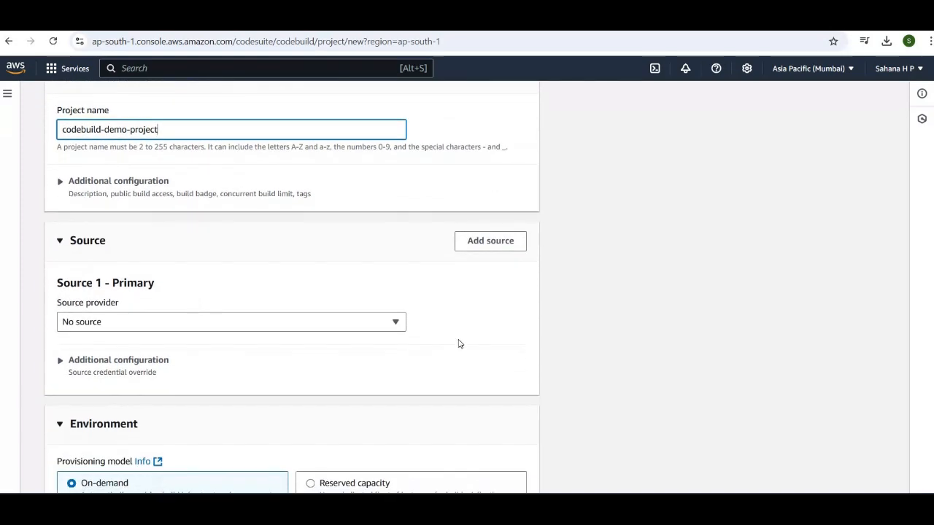
pyautogui.scroll(-1, 459, 344)
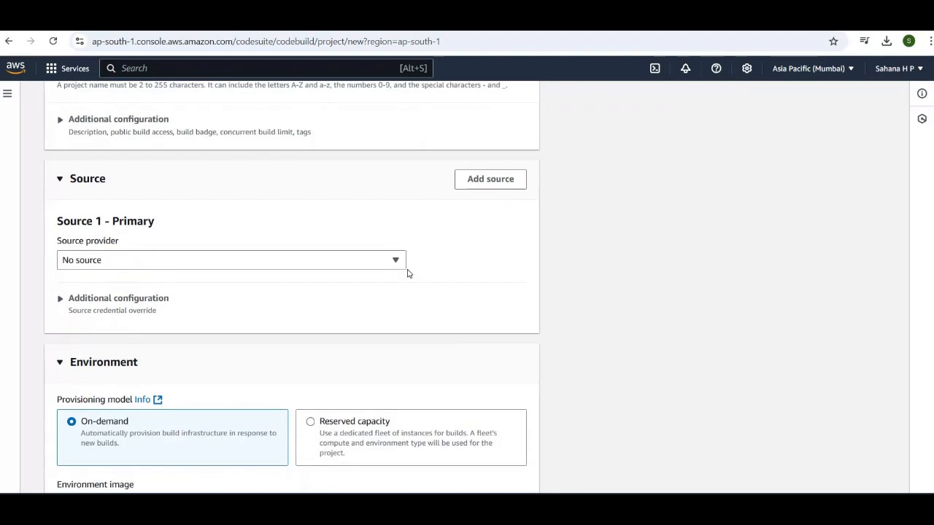
pyautogui.click(395, 262)
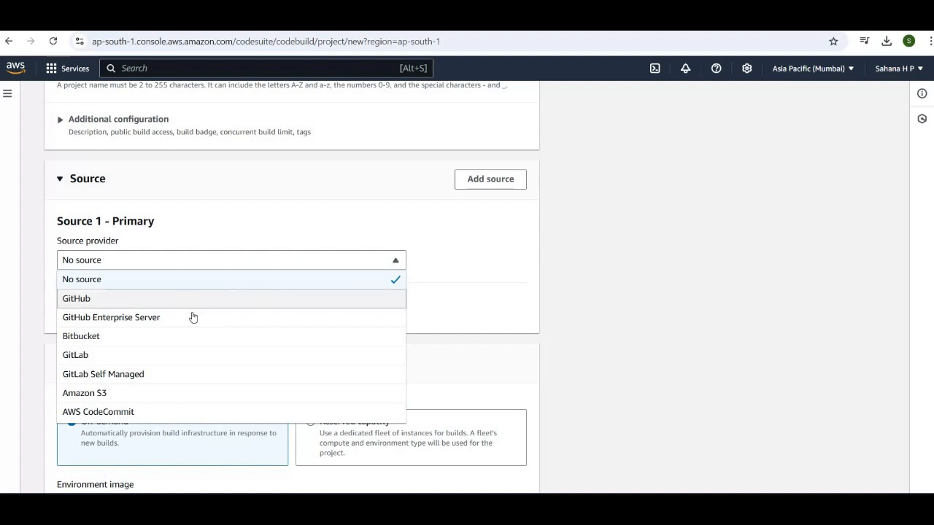
pyautogui.click(158, 300)
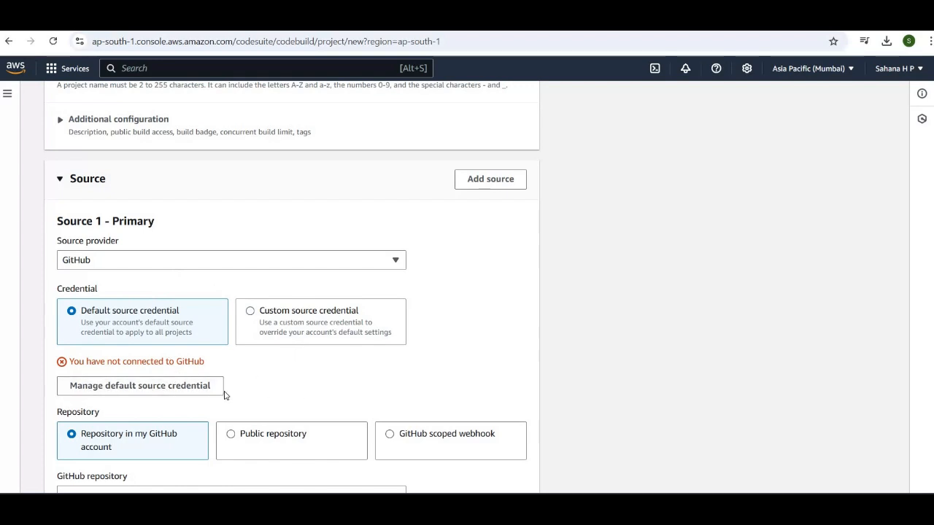
pyautogui.click(144, 389)
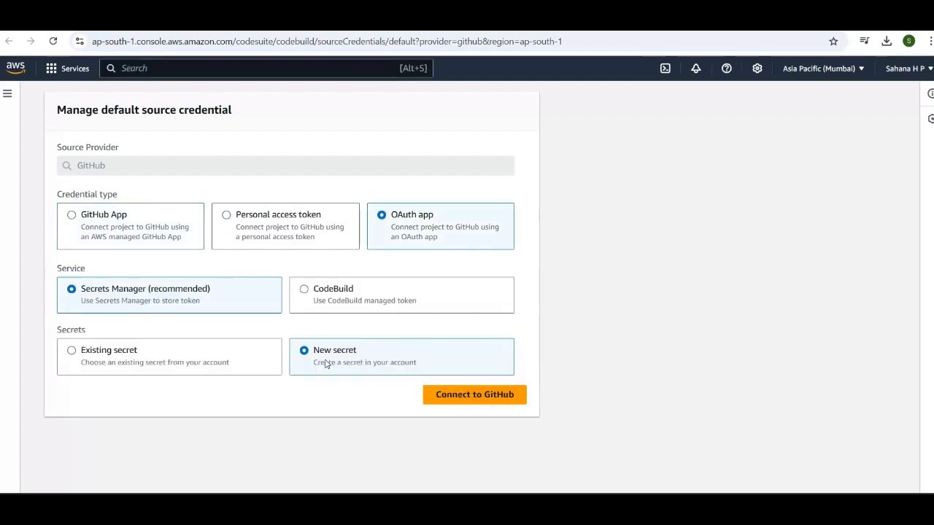
pyautogui.click(469, 398)
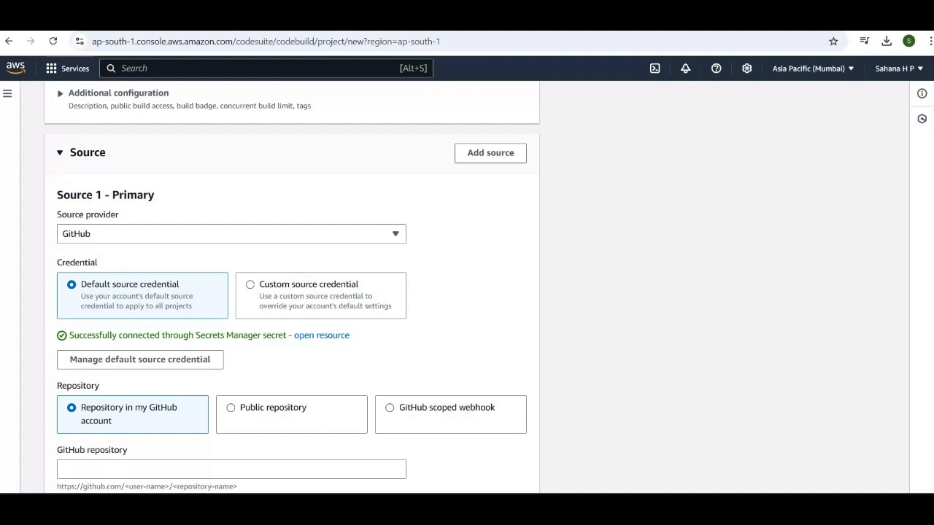
# Copy the HTTPS clone URL of CloudBuild-Demo from GitHub and enter it as the project's GitHub repository without the .git ending
pyautogui.scroll(-3, 292, 292)
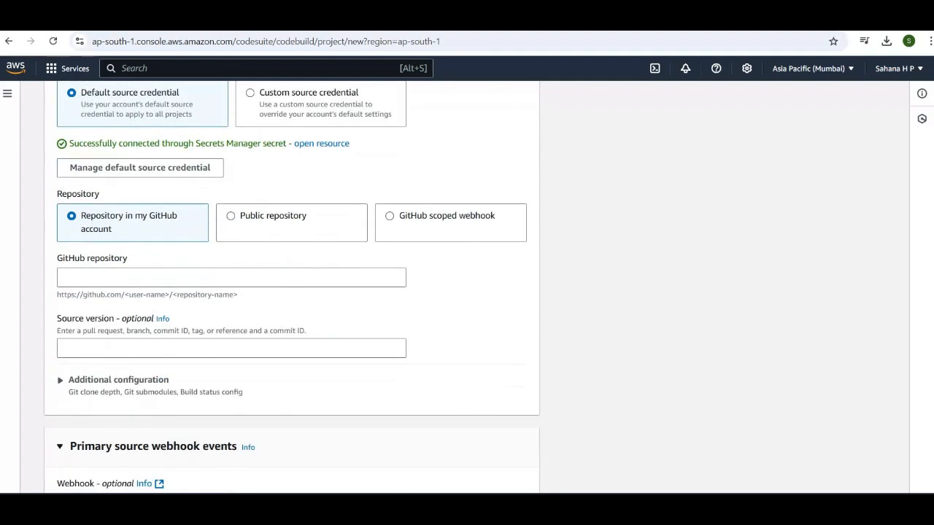
pyautogui.scroll(-1, 291, 292)
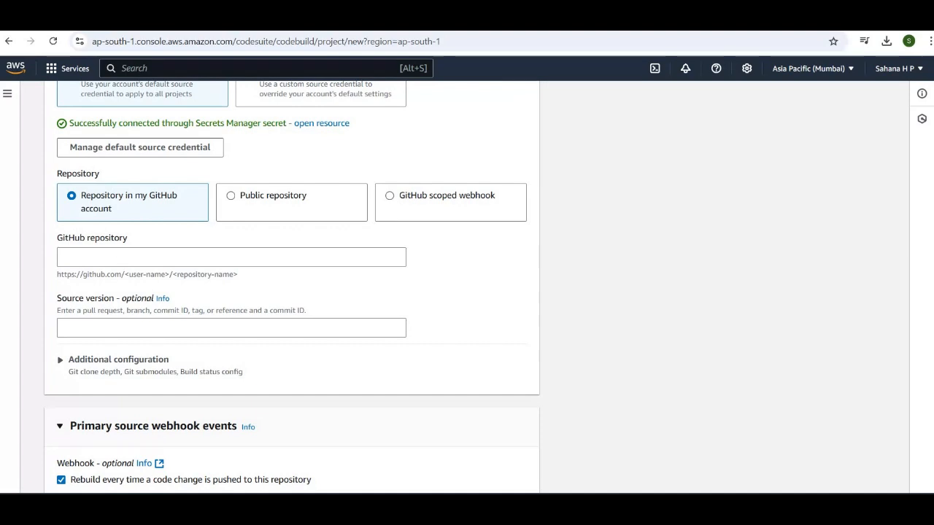
pyautogui.click(701, 19)
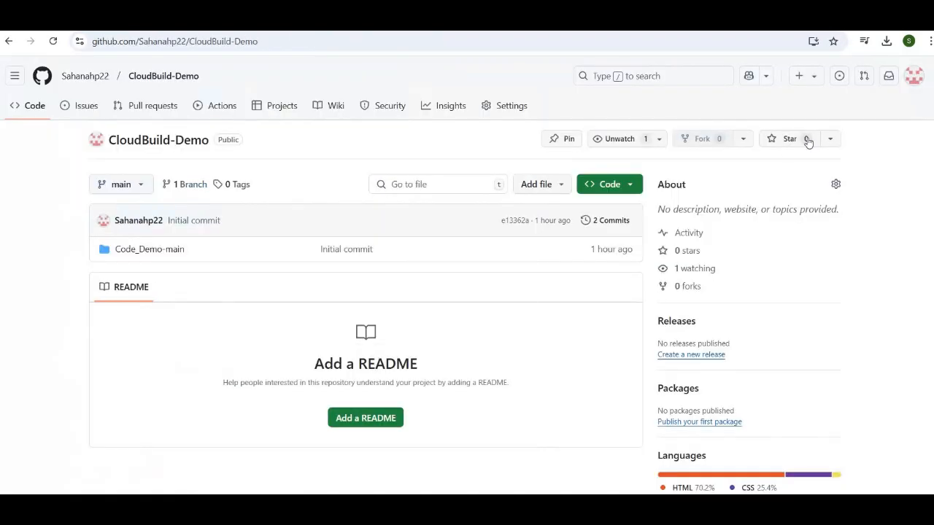
pyautogui.click(632, 189)
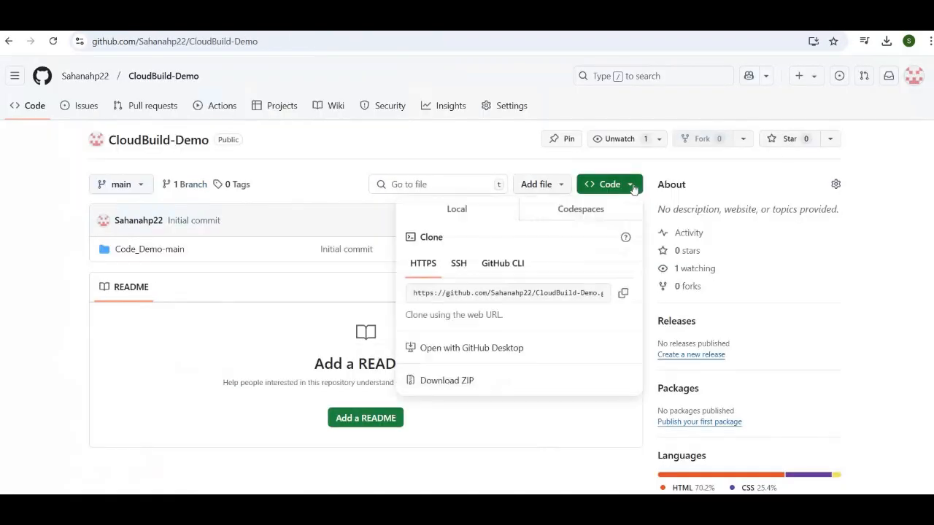
pyautogui.click(621, 294)
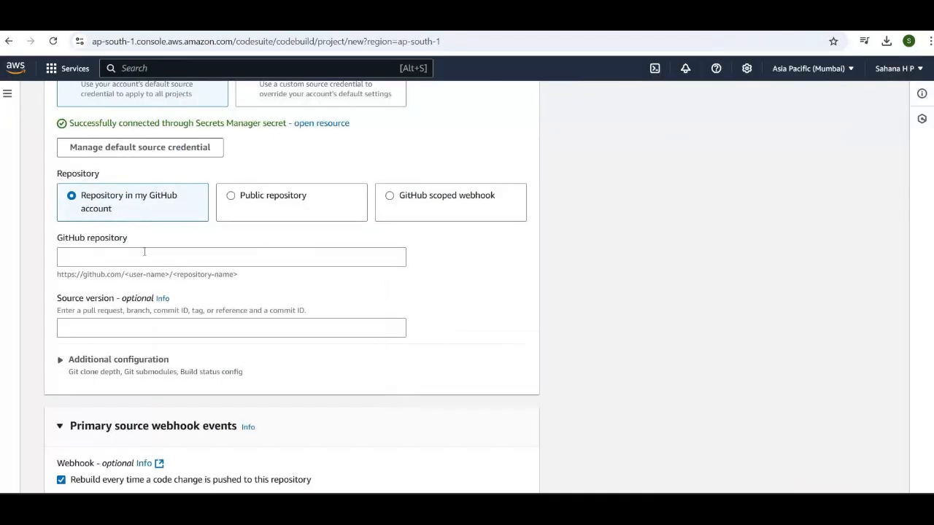
pyautogui.click(145, 252)
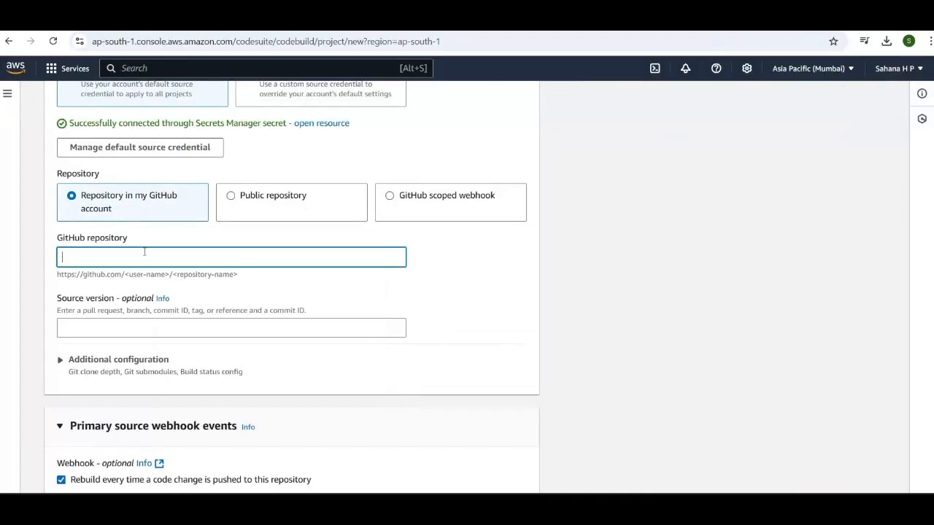
pyautogui.hotkey('ctrl', 'v')
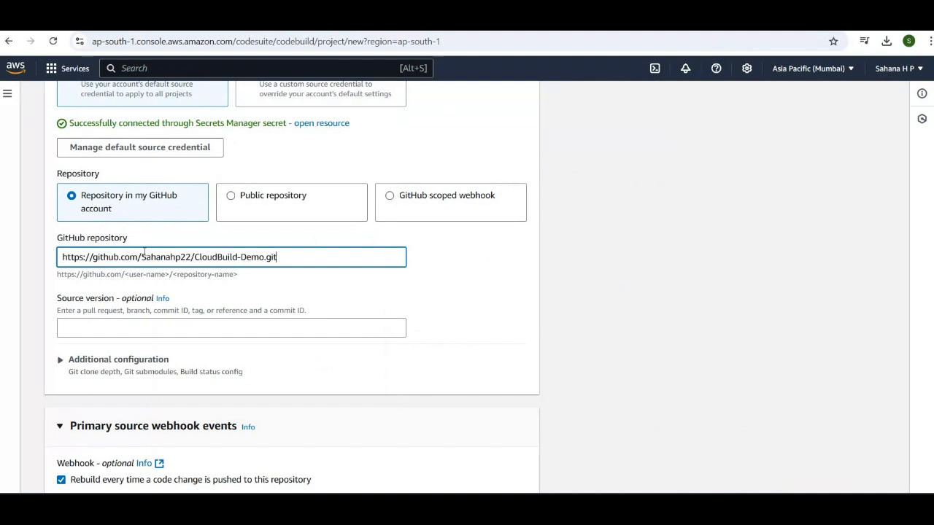
pyautogui.press('BackSpace')
pyautogui.scroll(-1, 298, 278)
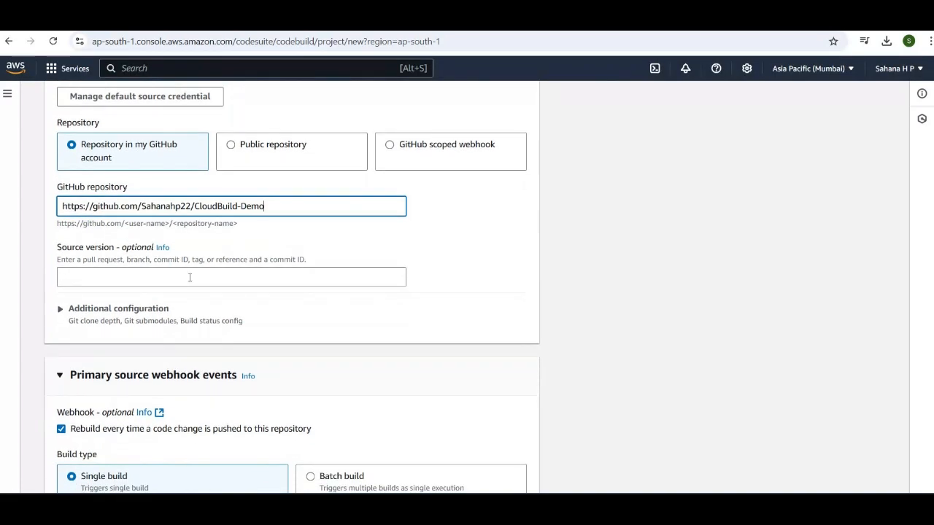
pyautogui.scroll(-2, 189, 277)
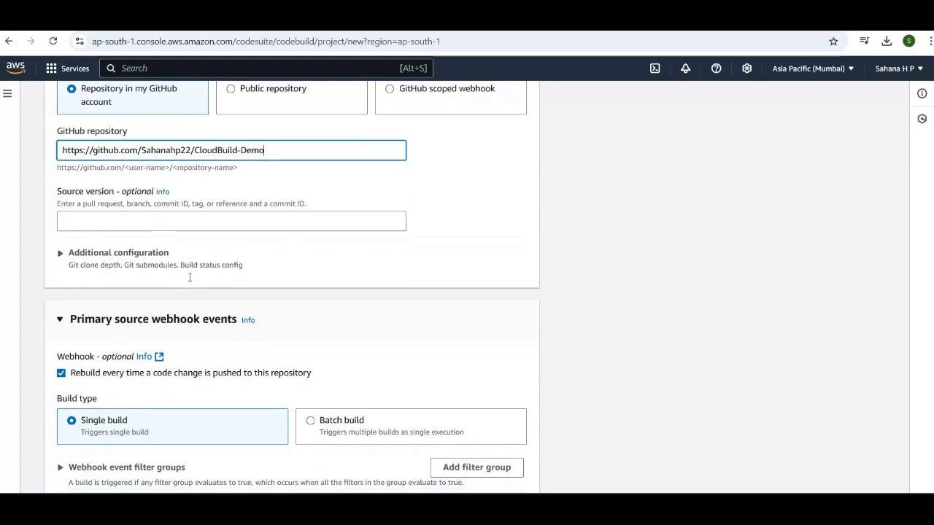
pyautogui.scroll(-1, 190, 281)
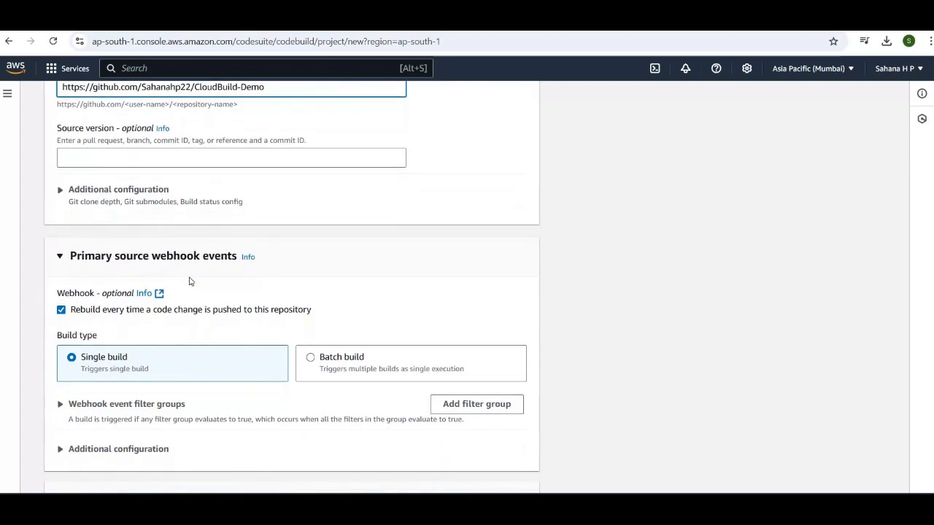
# Review the project's webhook events, build type, provisioning model, environment image and compute options
pyautogui.scroll(-1, 189, 281)
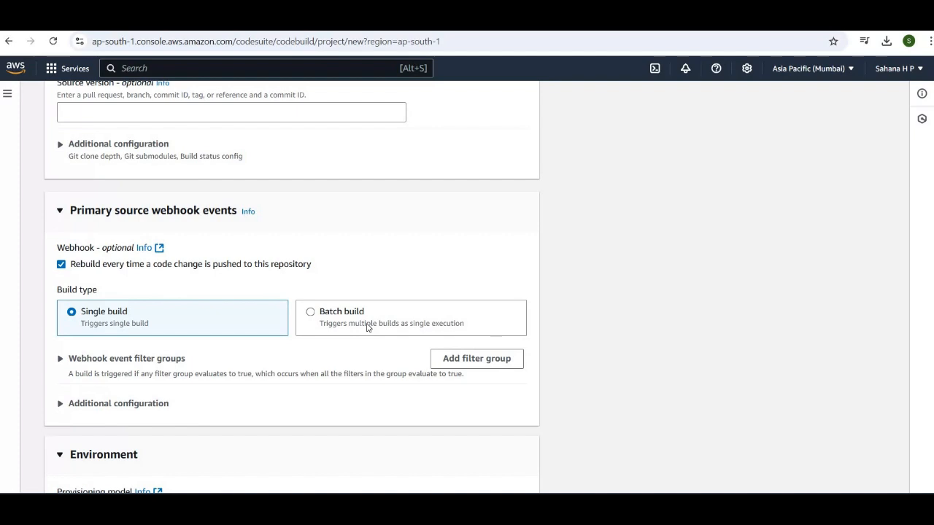
pyautogui.scroll(-1, 367, 328)
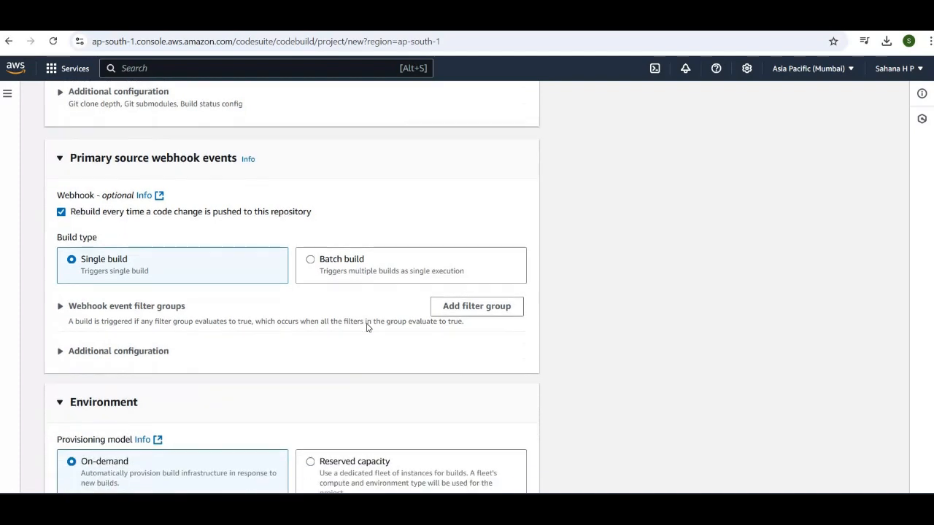
pyautogui.scroll(-1, 367, 328)
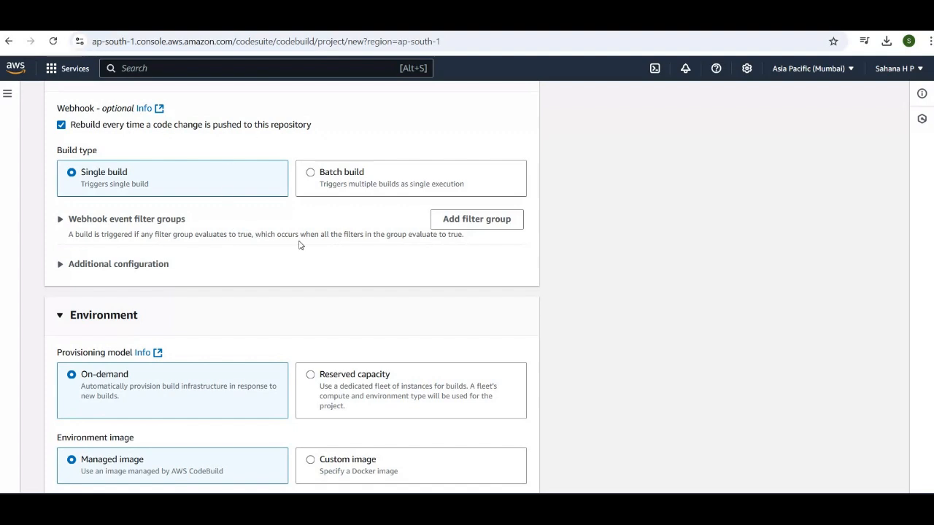
pyautogui.scroll(-1, 299, 246)
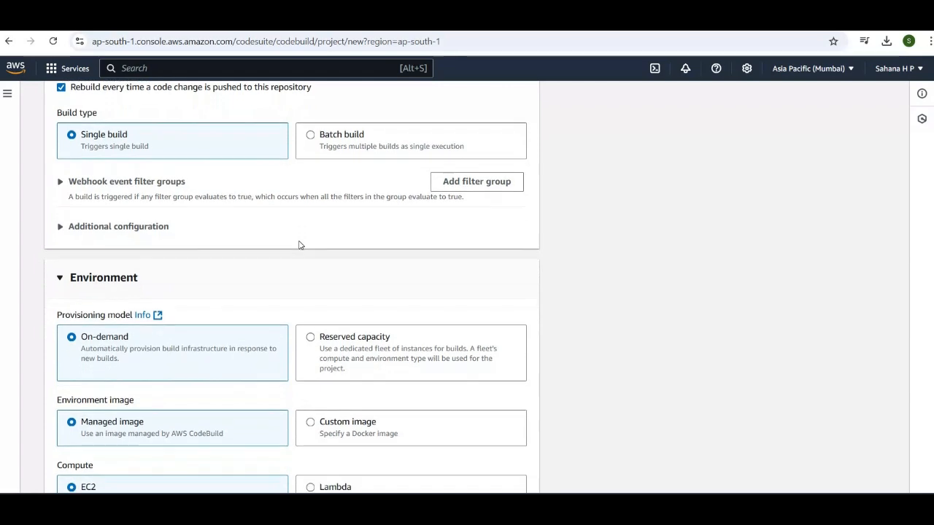
pyautogui.scroll(-2, 300, 246)
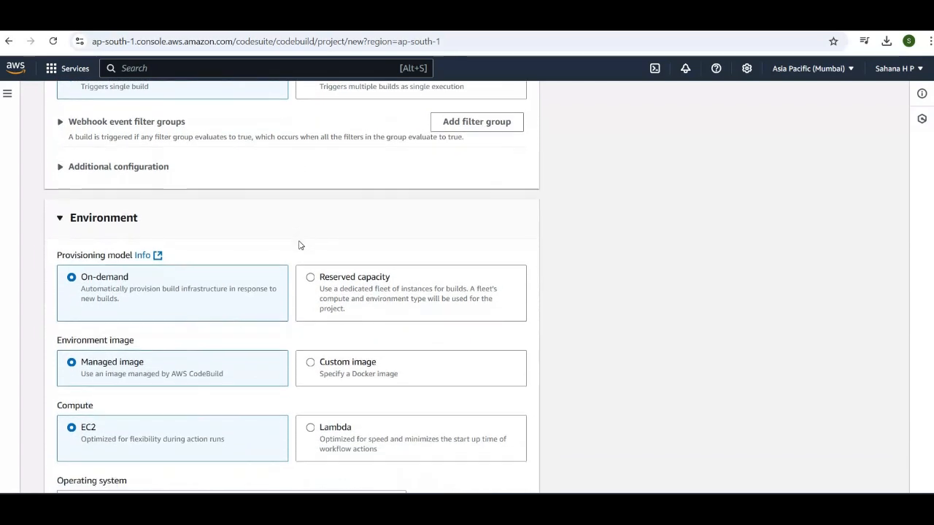
pyautogui.scroll(-1, 299, 245)
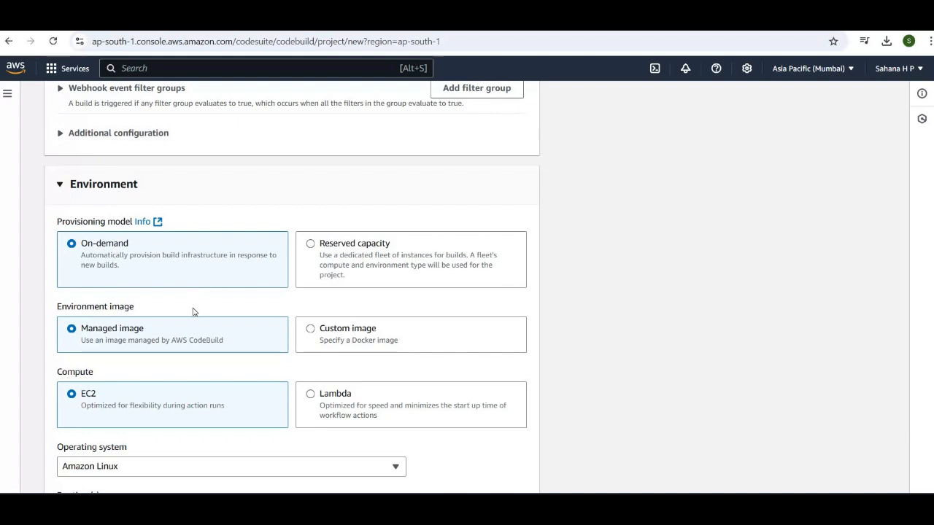
pyautogui.scroll(-1, 185, 324)
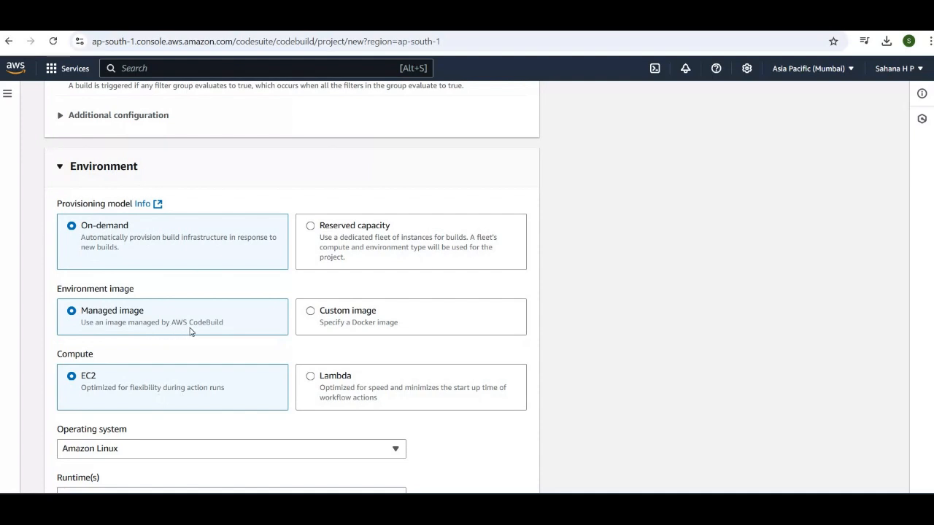
pyautogui.scroll(-2, 194, 330)
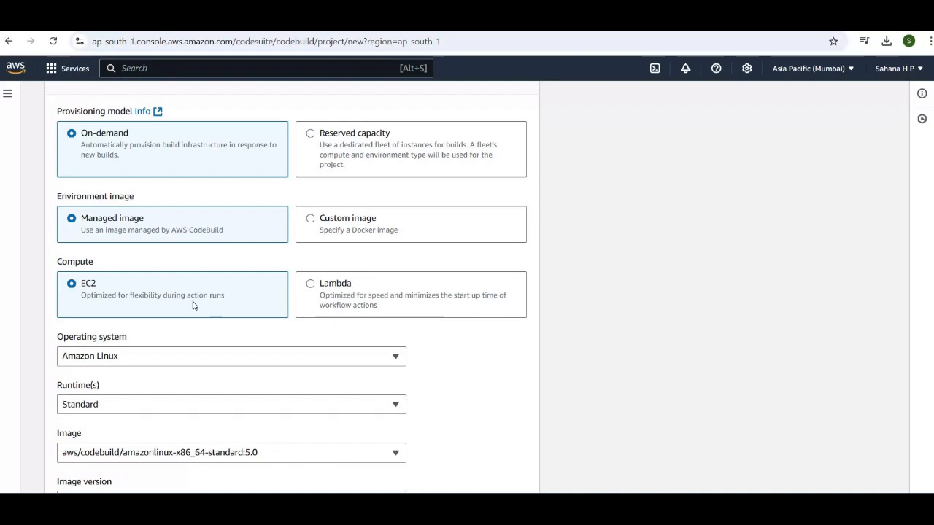
# Set the build environment's operating system to Ubuntu
pyautogui.scroll(-1, 193, 305)
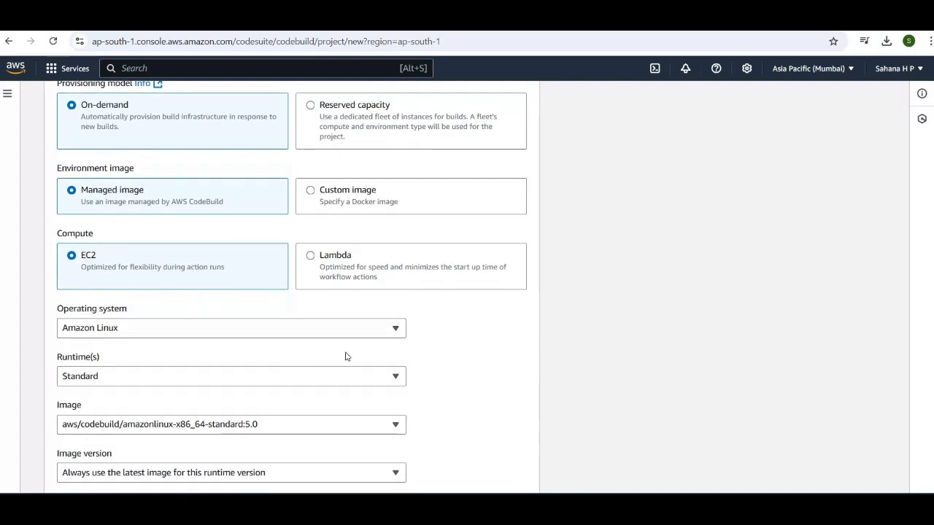
pyautogui.click(400, 330)
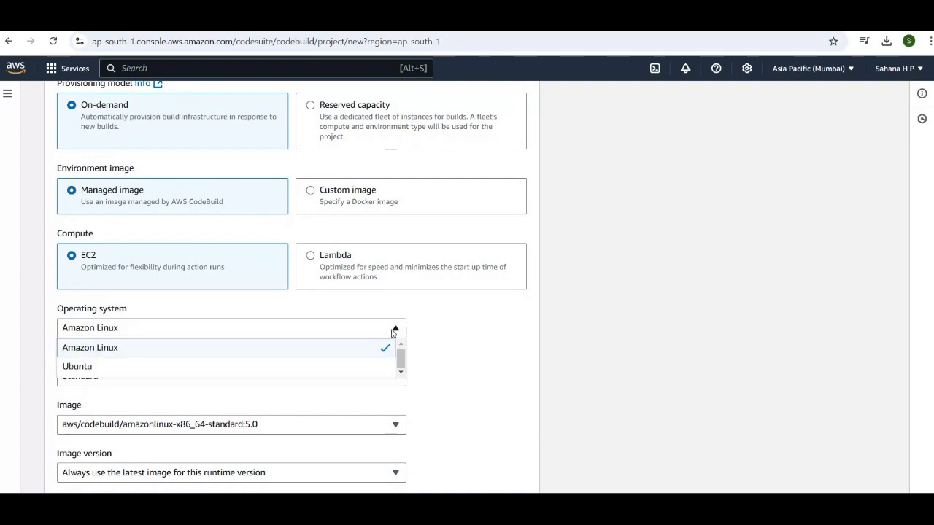
pyautogui.click(367, 366)
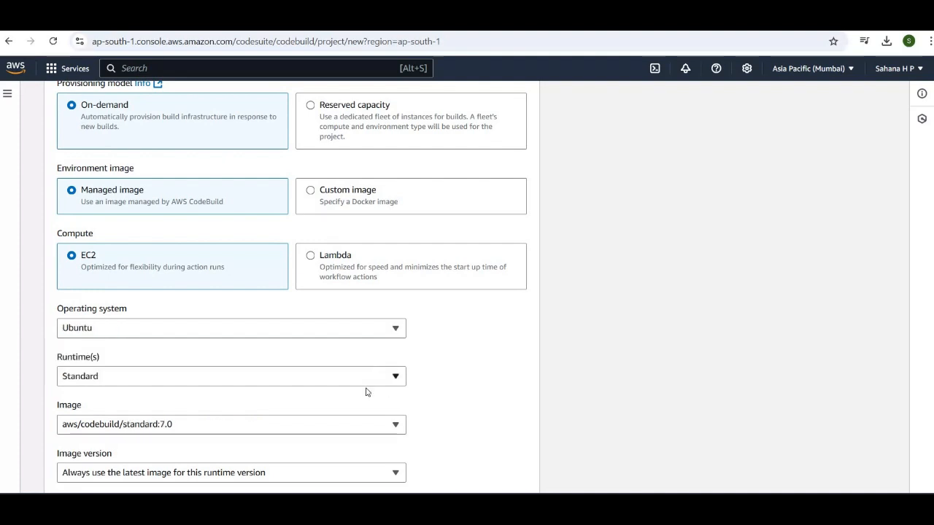
pyautogui.scroll(-1, 358, 389)
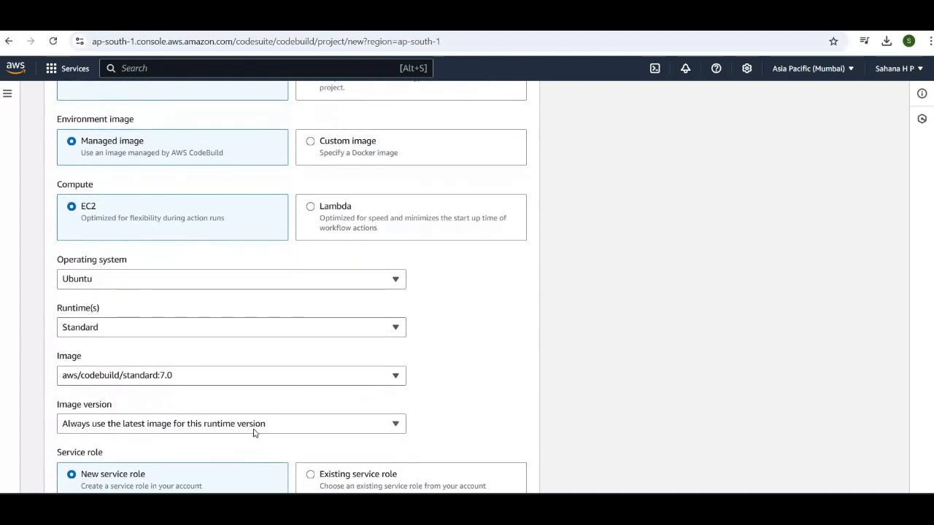
pyautogui.scroll(-2, 258, 440)
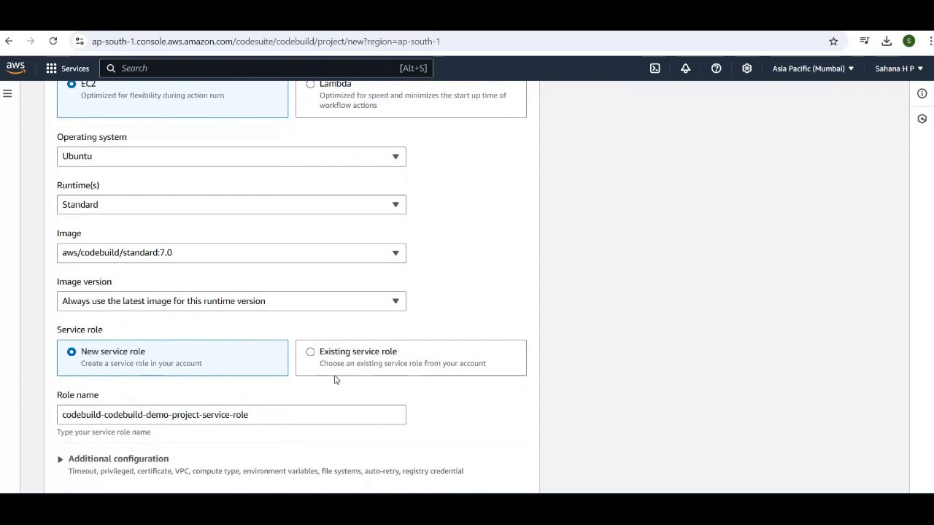
pyautogui.scroll(-2, 335, 380)
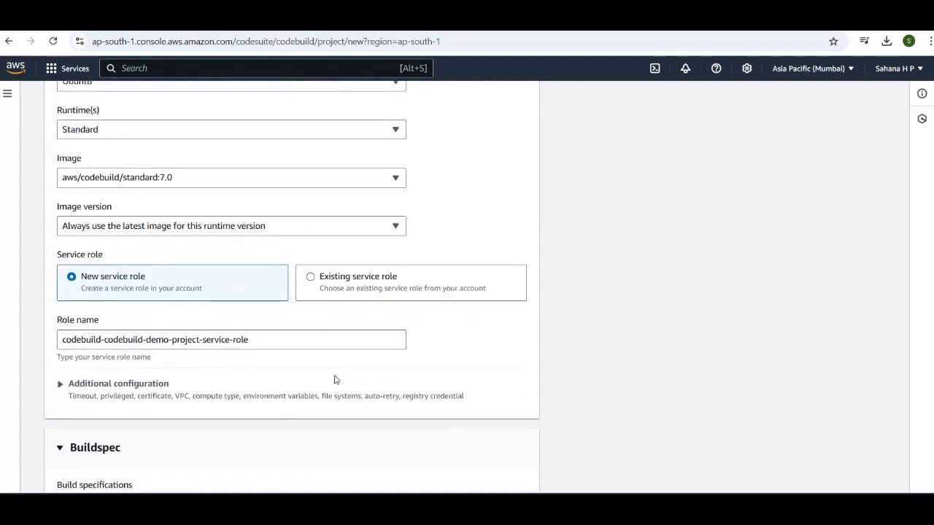
pyautogui.click(310, 275)
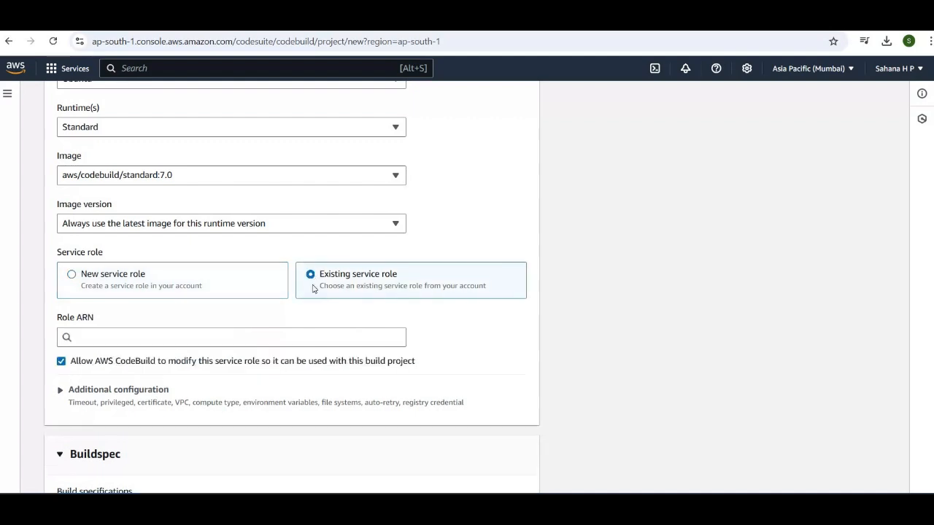
pyautogui.click(327, 338)
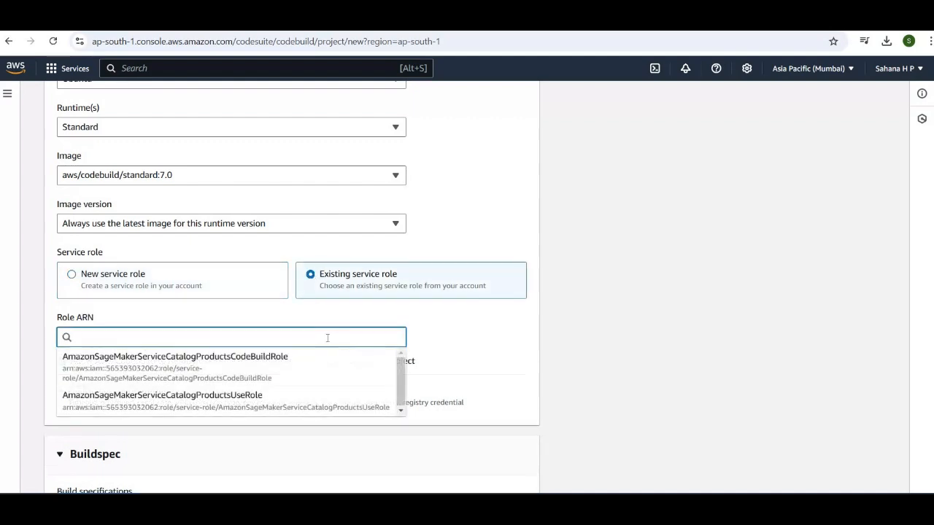
pyautogui.click(73, 275)
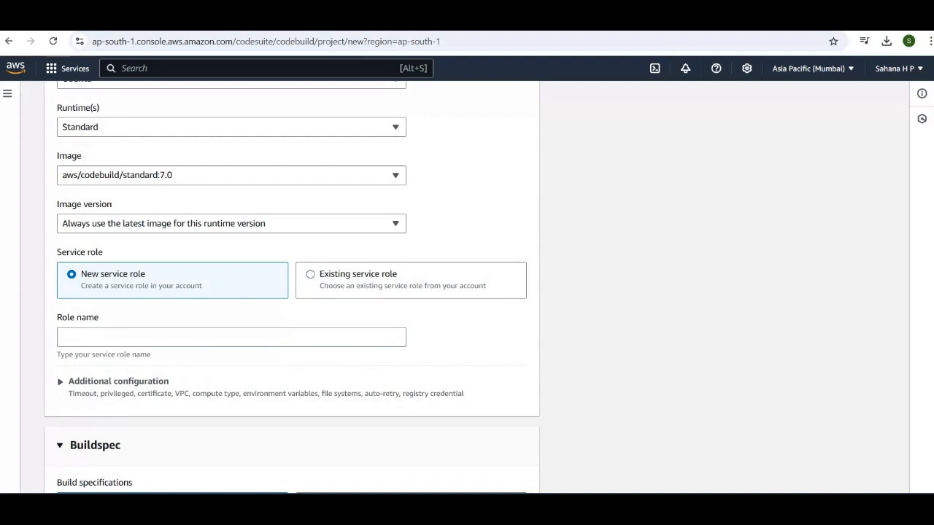
# Enter cloud-demo-projectservice-role as the name of the new service role
pyautogui.scroll(-2, 146, 114)
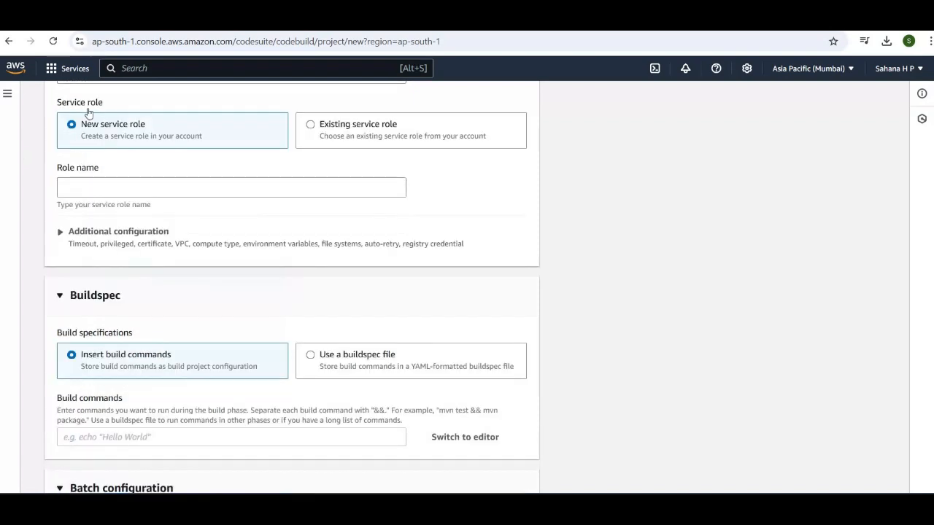
pyautogui.click(82, 186)
pyautogui.write('c')
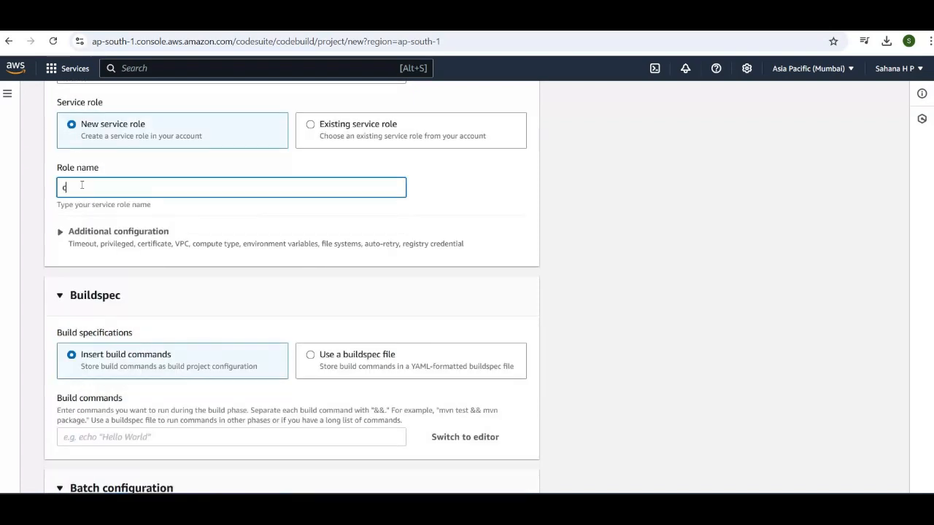
pyautogui.write('loud-demo-proj')
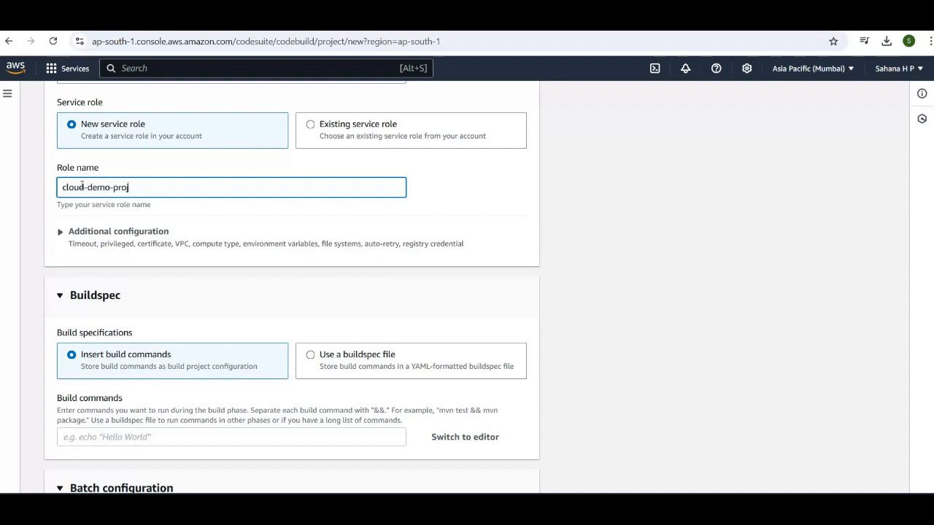
pyautogui.write('ectservice')
pyautogui.write('-')
pyautogui.write('role')
# Keep inserted build commands as the buildspec type and change the commands field to the multi-line YAML editor
pyautogui.scroll(-2, 170, 265)
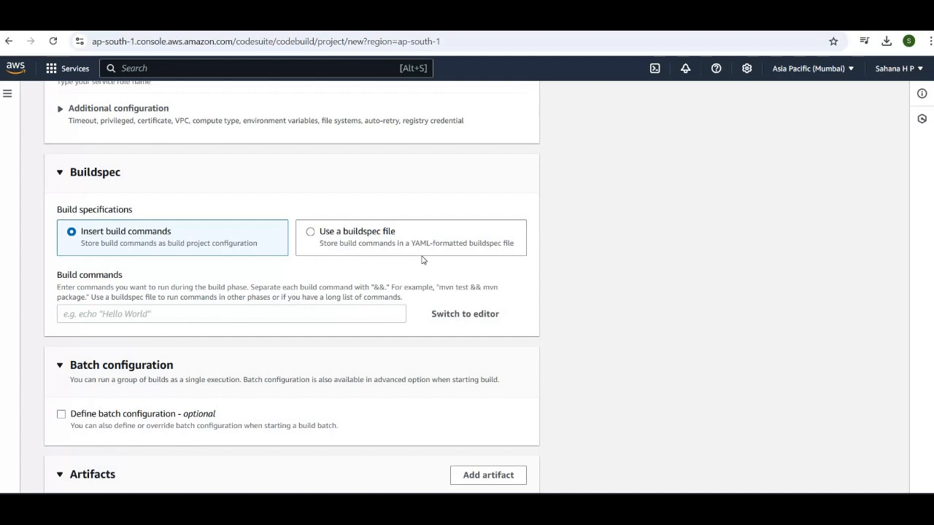
pyautogui.scroll(-1, 212, 274)
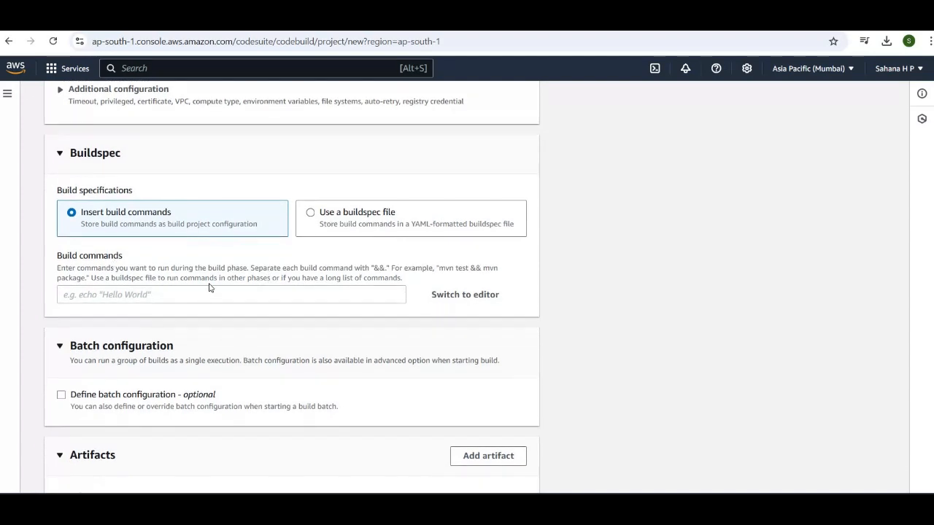
pyautogui.click(446, 296)
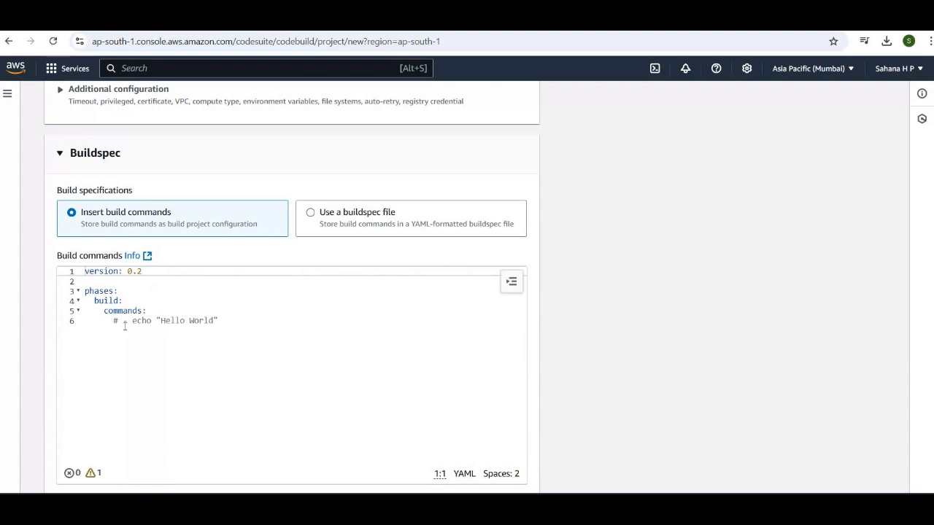
pyautogui.scroll(-1, 125, 326)
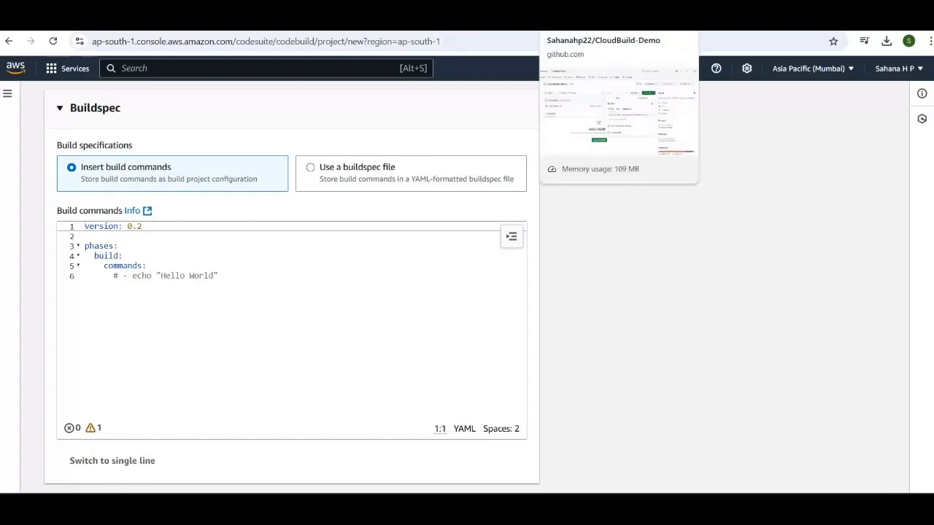
# Switch to the CloudBuild-Demo repository on GitHub and copy the full contents of buildspec.yml in the Code_Demo-main folder
pyautogui.click(584, 22)
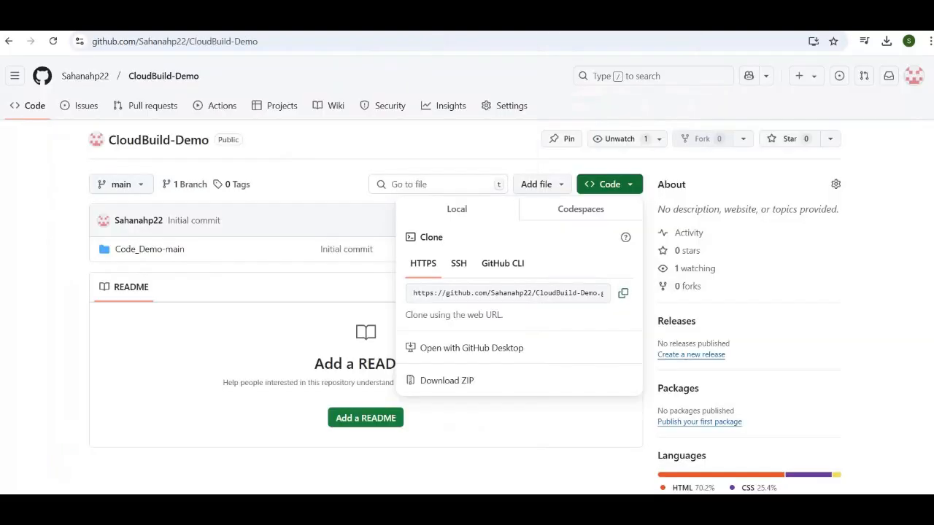
pyautogui.click(9, 354)
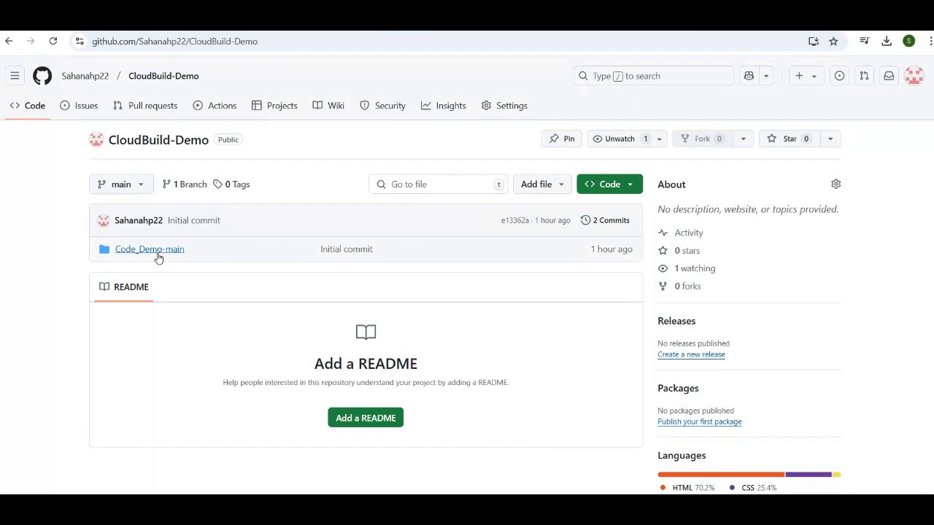
pyautogui.click(158, 257)
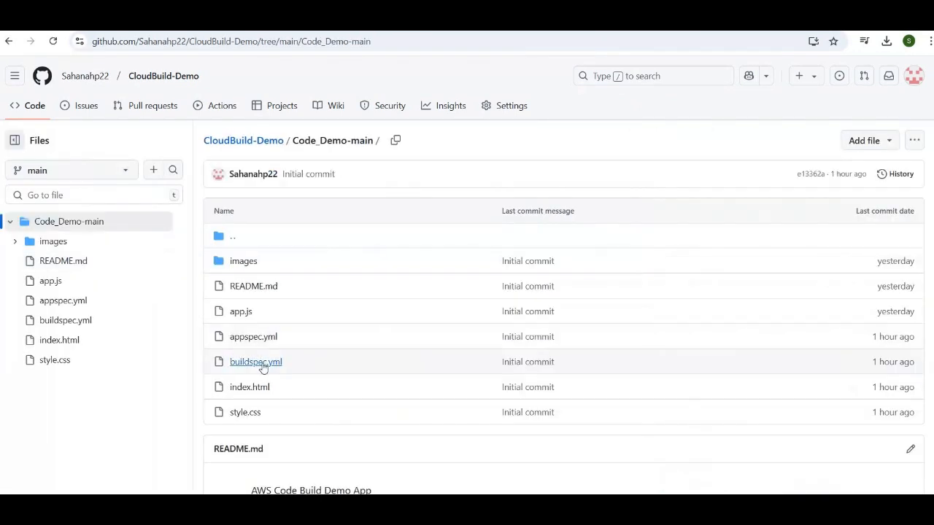
pyautogui.click(262, 365)
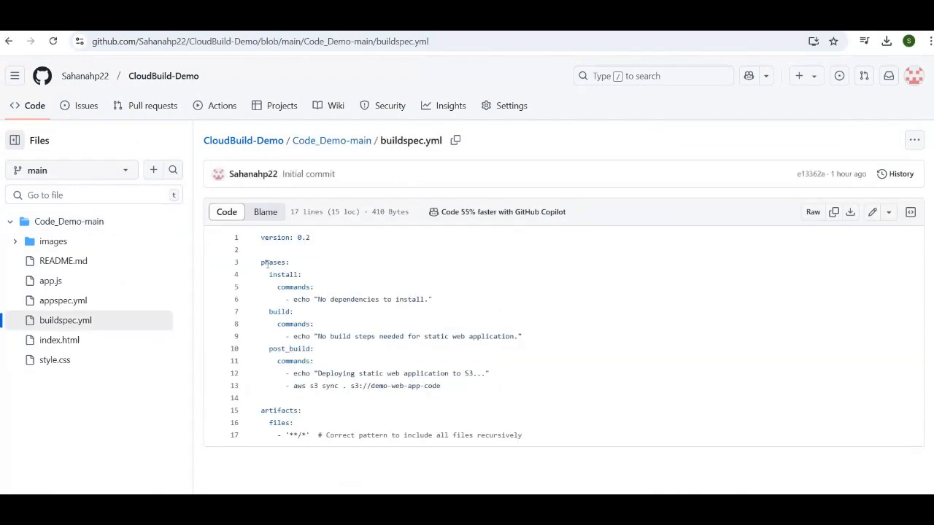
pyautogui.moveTo(261, 237); pyautogui.dragTo(525, 440)
pyautogui.hotkey('ctrl', 'c')
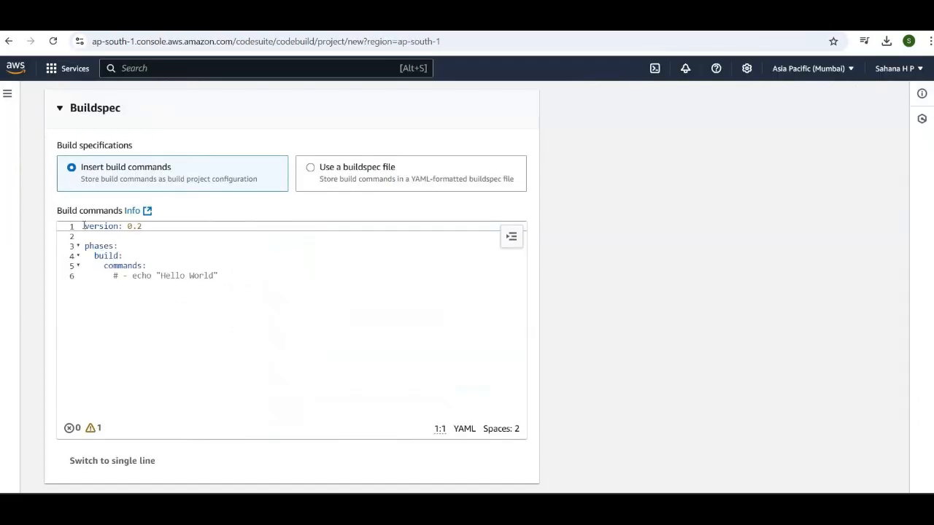
# Back in CodeBuild, replace all default build commands with the copied buildspec and auto-format the YAML
pyautogui.moveTo(83, 226); pyautogui.dragTo(228, 281)
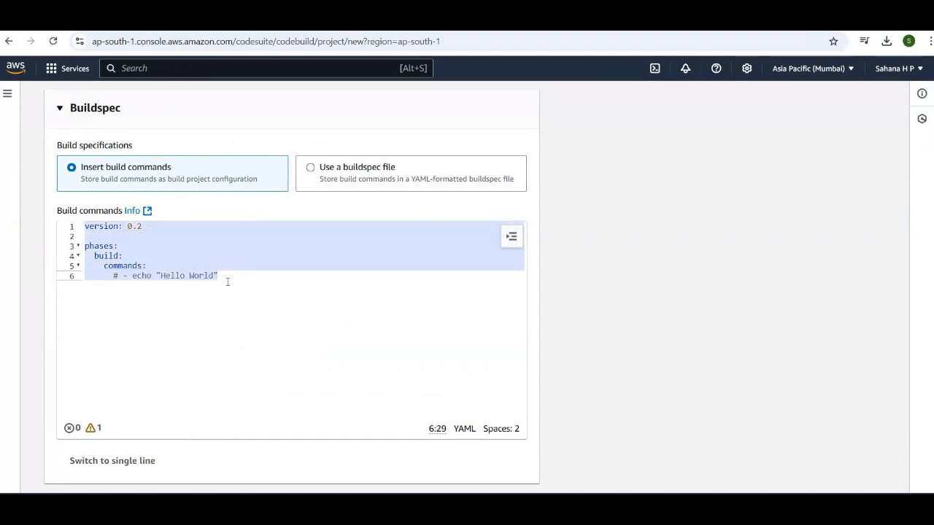
pyautogui.hotkey('ctrl', 'v')
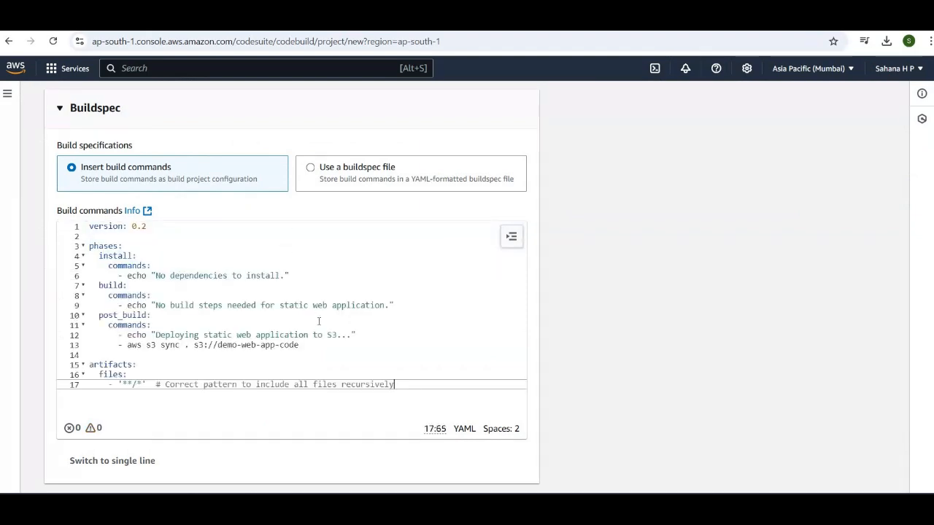
pyautogui.scroll(3, 318, 319)
pyautogui.scroll(-2, 319, 320)
pyautogui.scroll(-1, 319, 321)
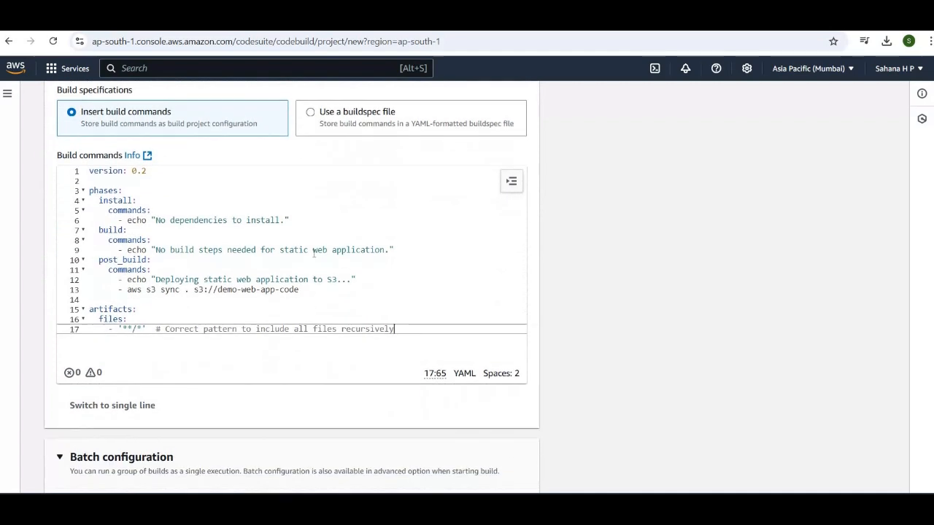
pyautogui.click(511, 182)
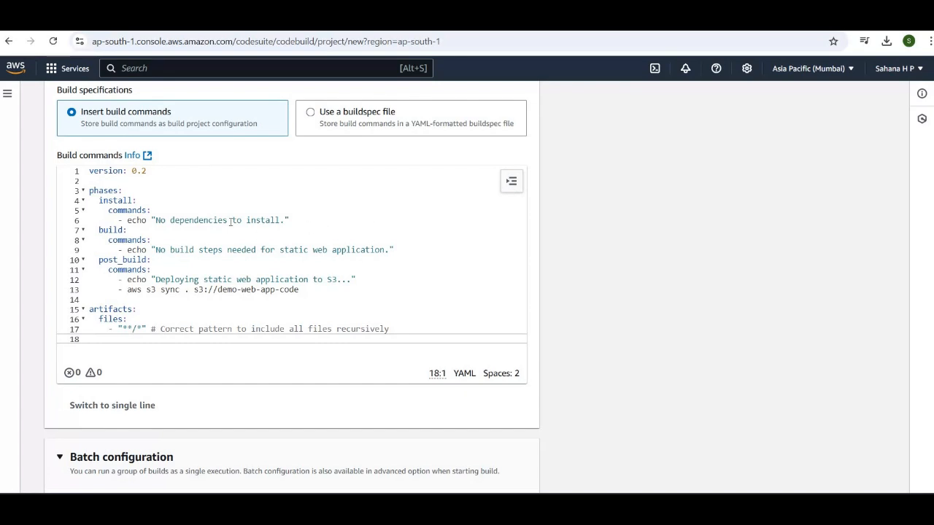
pyautogui.scroll(1, 219, 215)
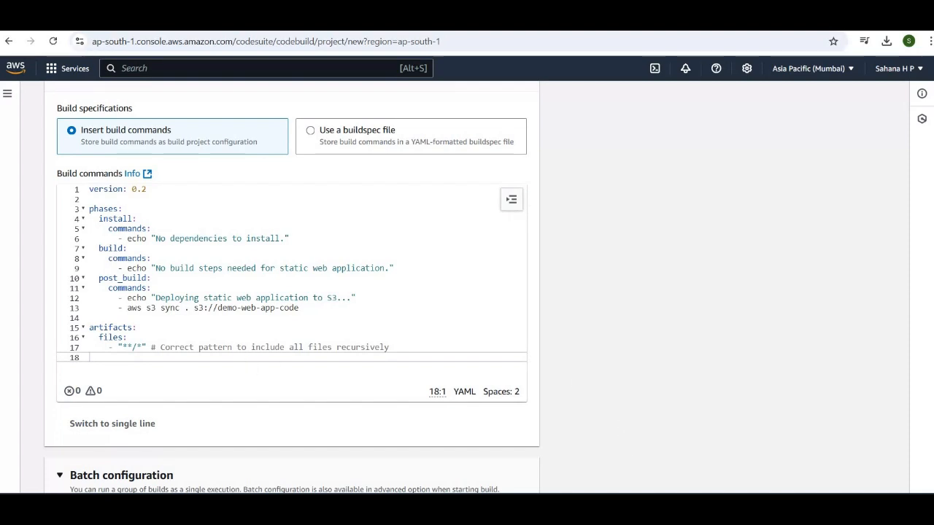
pyautogui.scroll(-3, 732, 306)
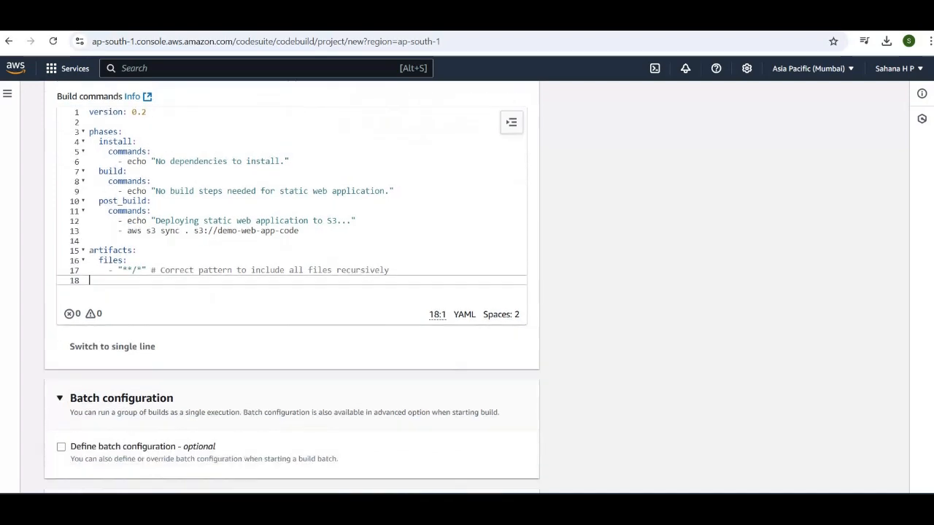
# Review the artifacts and logs settings, keep No artifacts and CloudWatch logs enabled, and create the build project
pyautogui.scroll(-5, 715, 296)
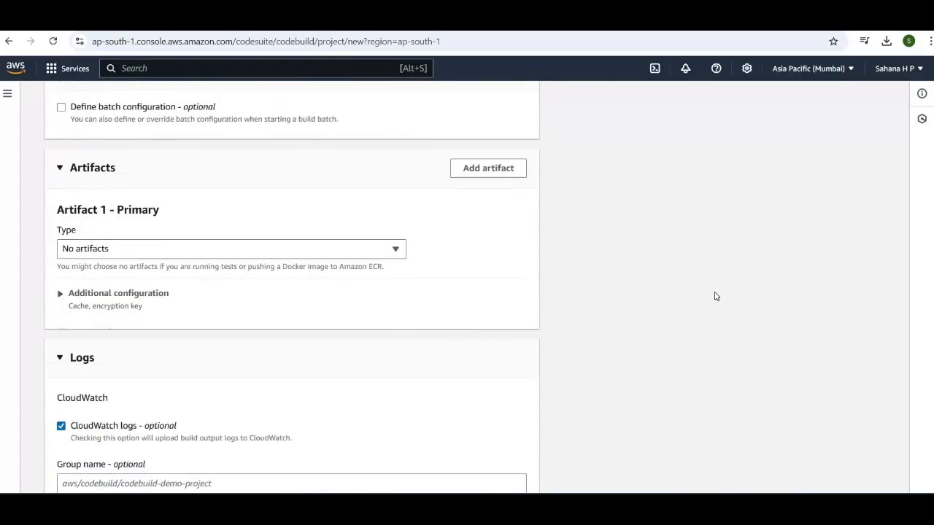
pyautogui.scroll(-1, 715, 296)
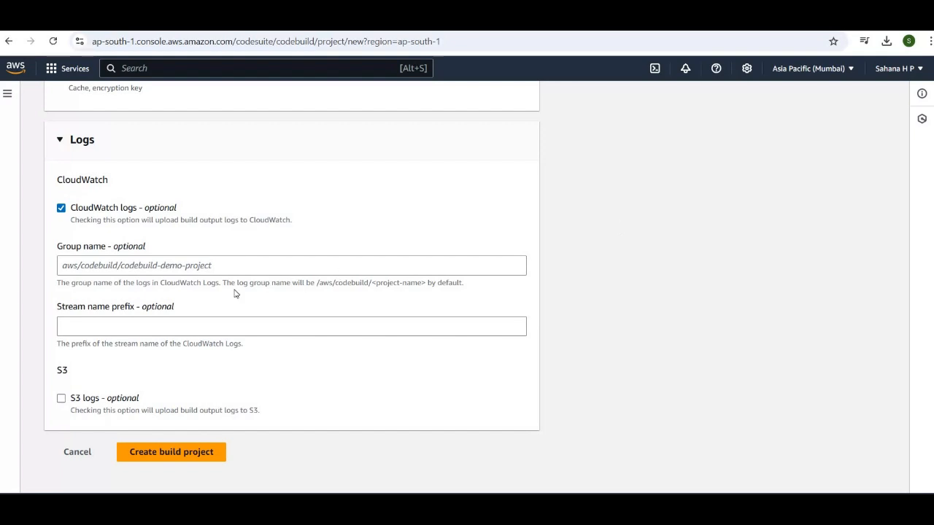
pyautogui.scroll(3, 199, 204)
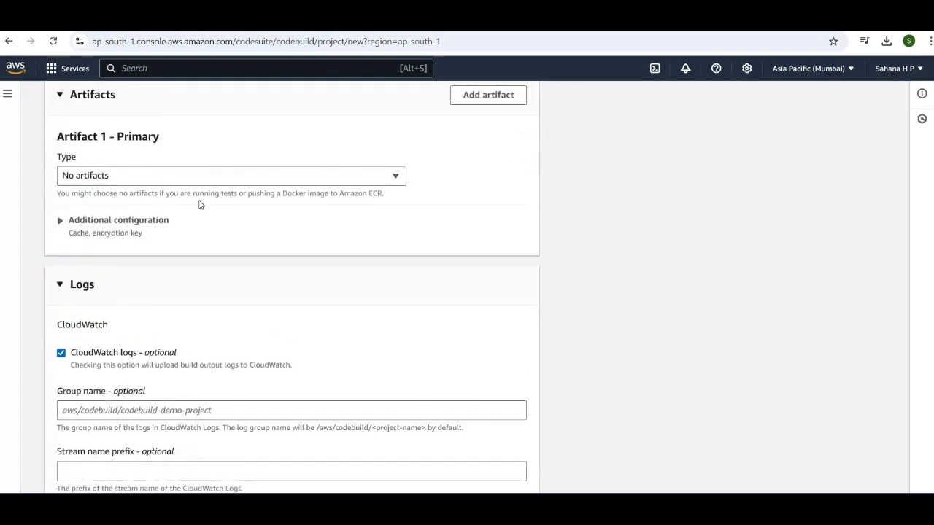
pyautogui.scroll(-3, 199, 204)
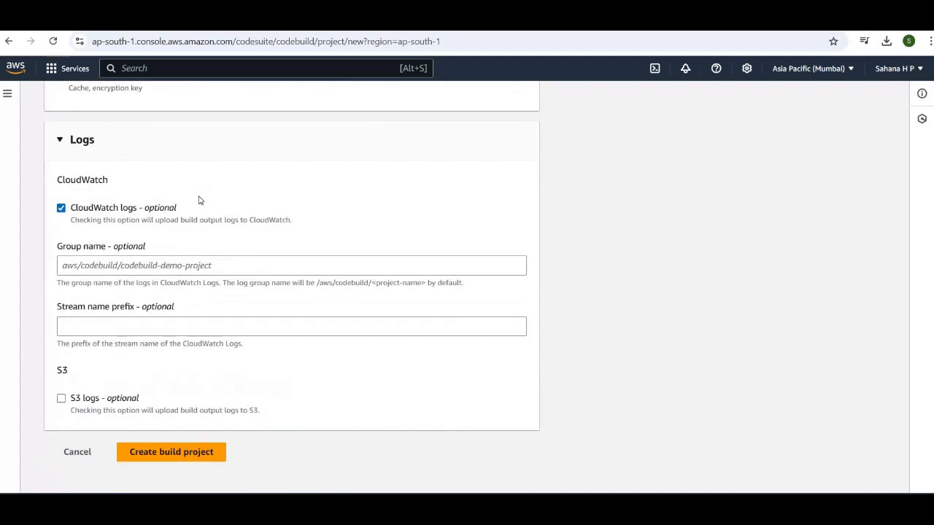
pyautogui.click(158, 458)
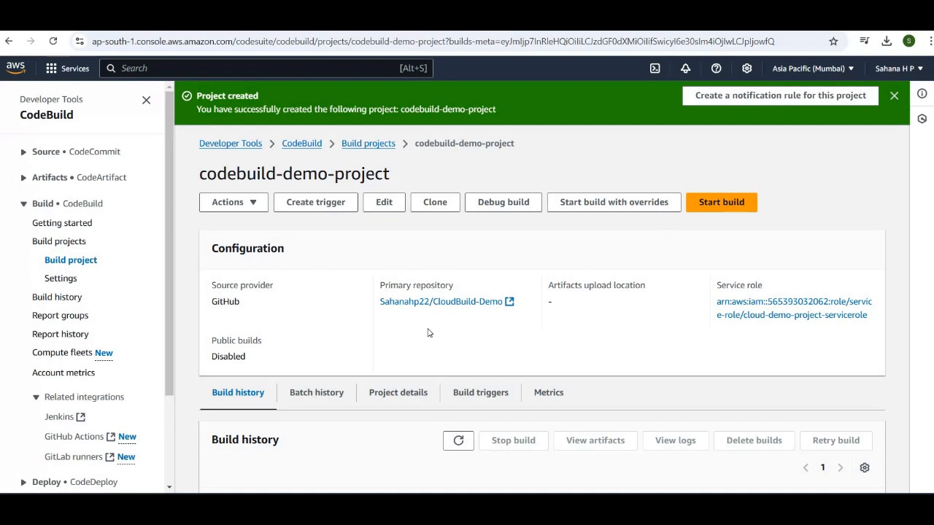
# Start a build of codebuild-demo-project with its default settings
pyautogui.scroll(-1, 429, 333)
pyautogui.scroll(1, 429, 333)
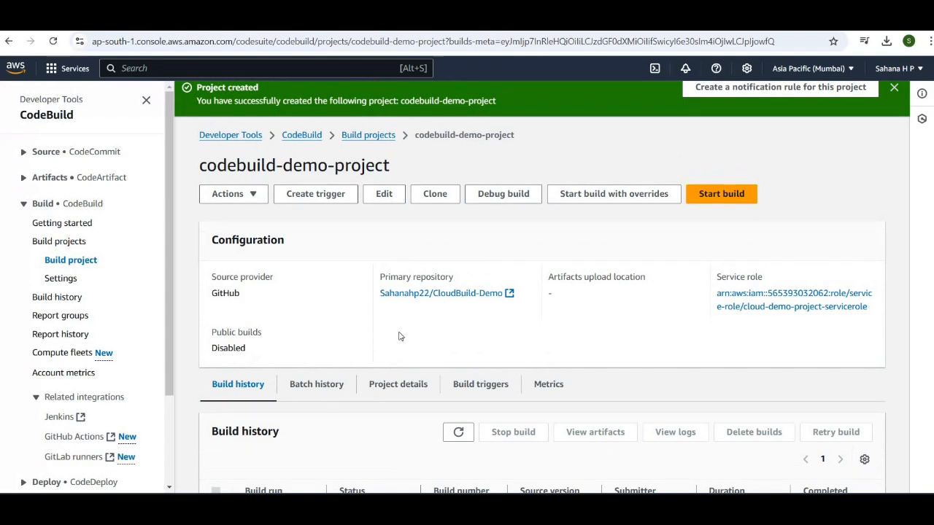
pyautogui.click(715, 197)
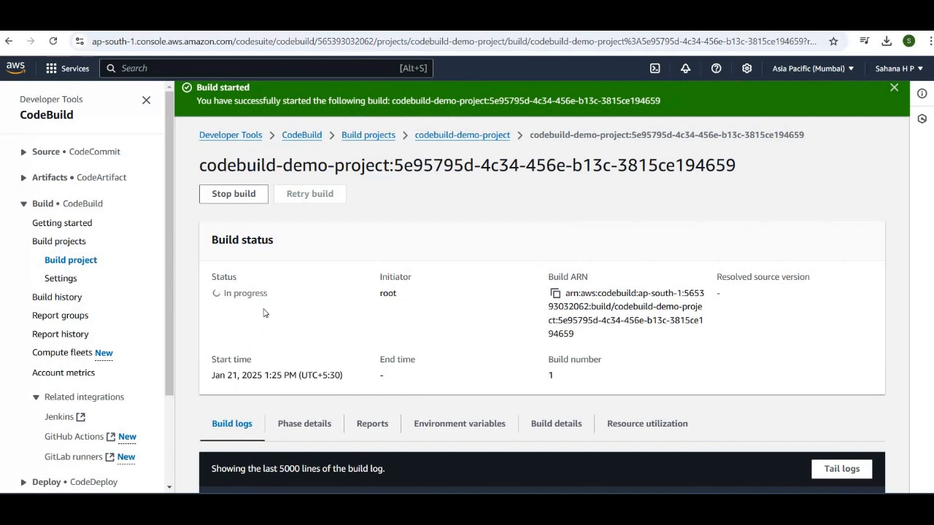
# Examine the running build's status and its build log, including the POST_BUILD phase and the S3 sync command
pyautogui.scroll(-1, 265, 313)
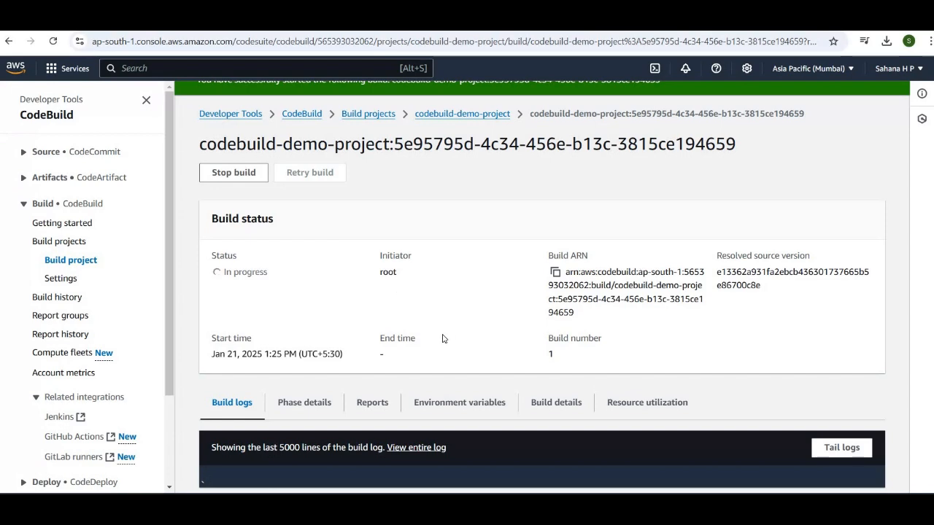
pyautogui.scroll(-3, 442, 338)
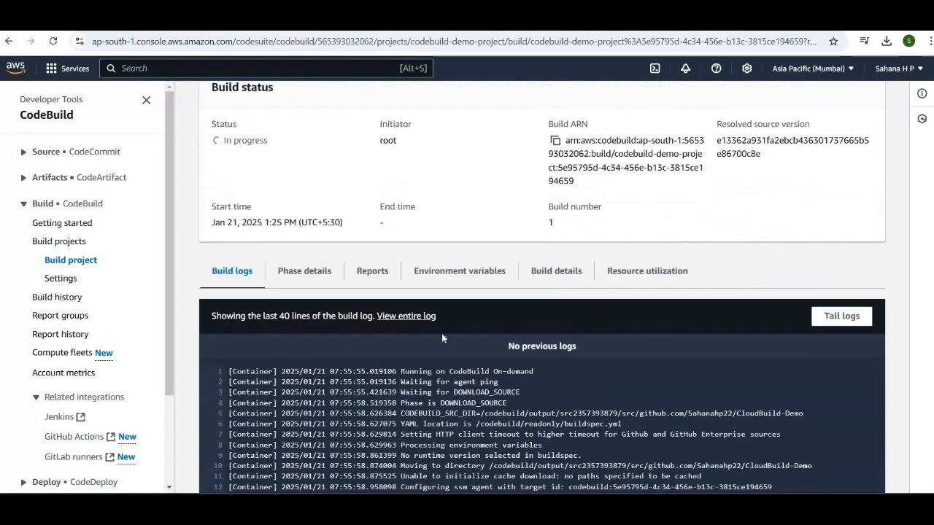
pyautogui.scroll(-3, 442, 337)
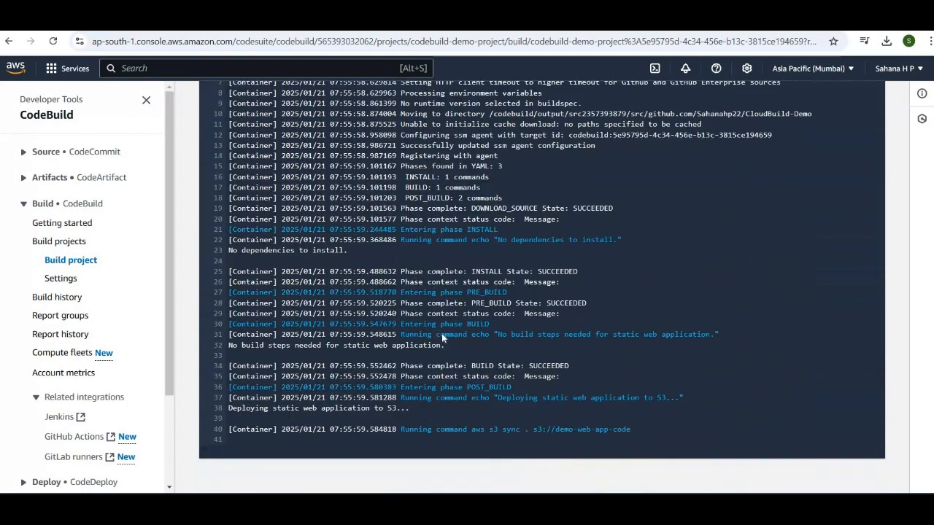
pyautogui.scroll(1, 542, 287)
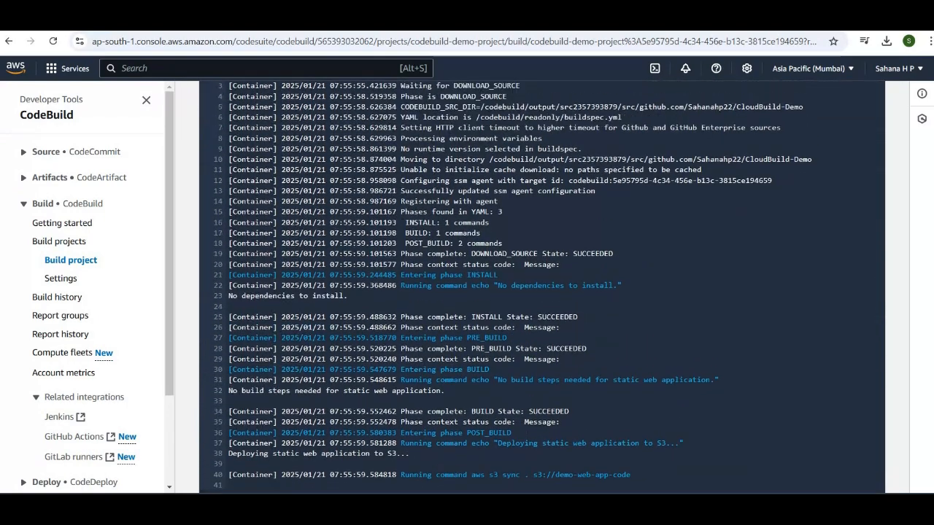
pyautogui.scroll(5, 542, 287)
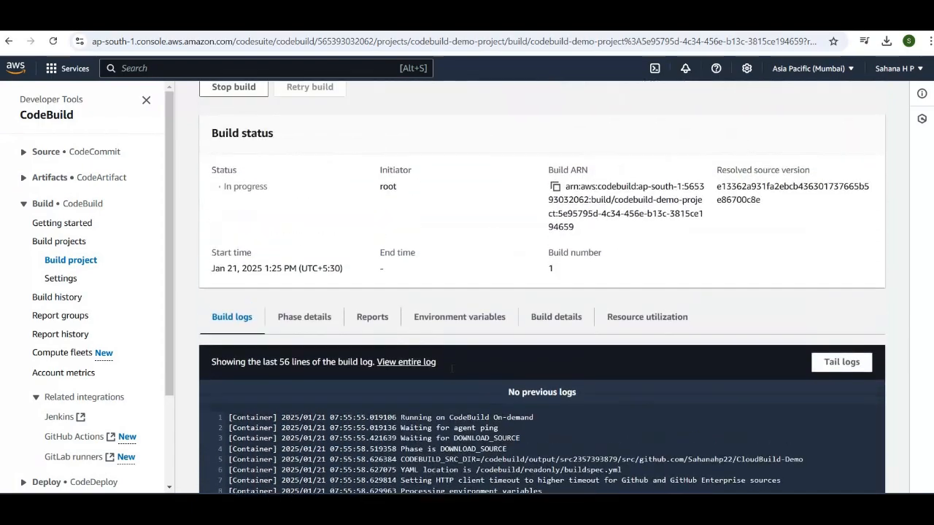
pyautogui.scroll(-5, 542, 286)
pyautogui.scroll(-1, 450, 366)
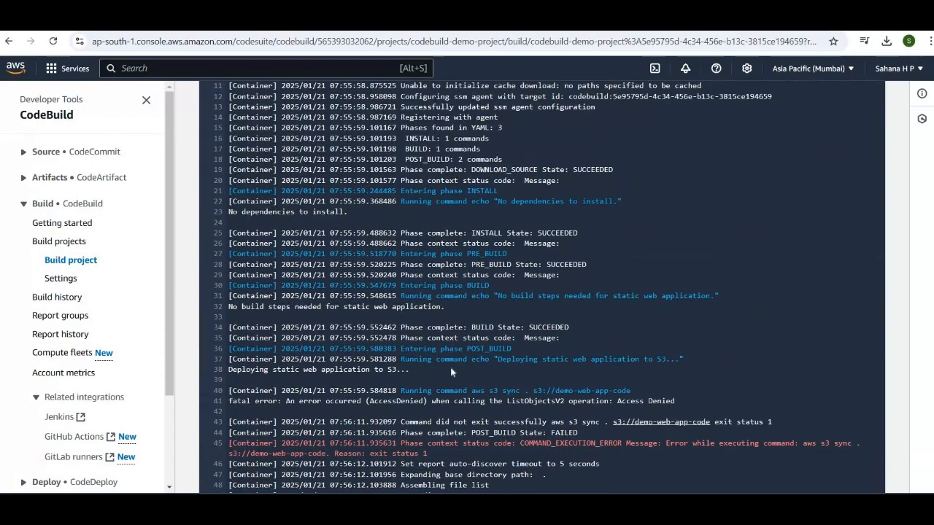
pyautogui.scroll(-2, 435, 352)
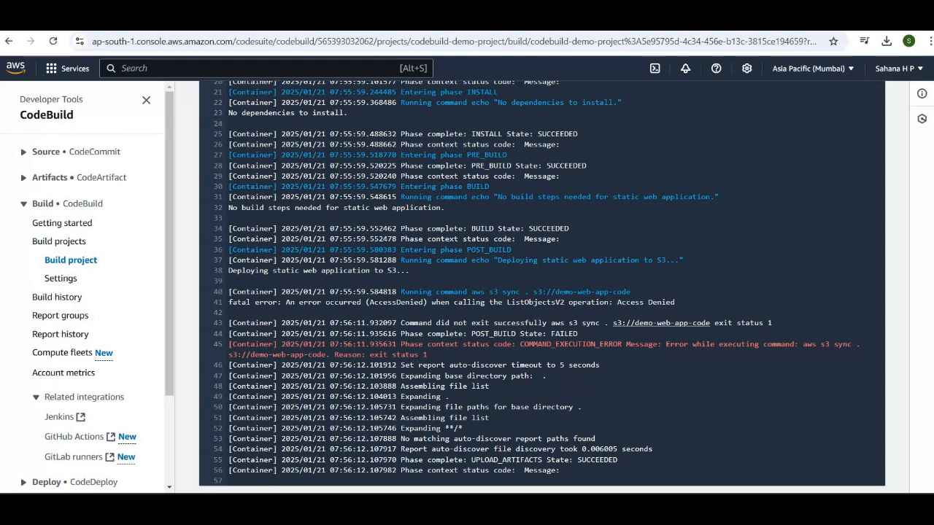
pyautogui.scroll(8, 219, 272)
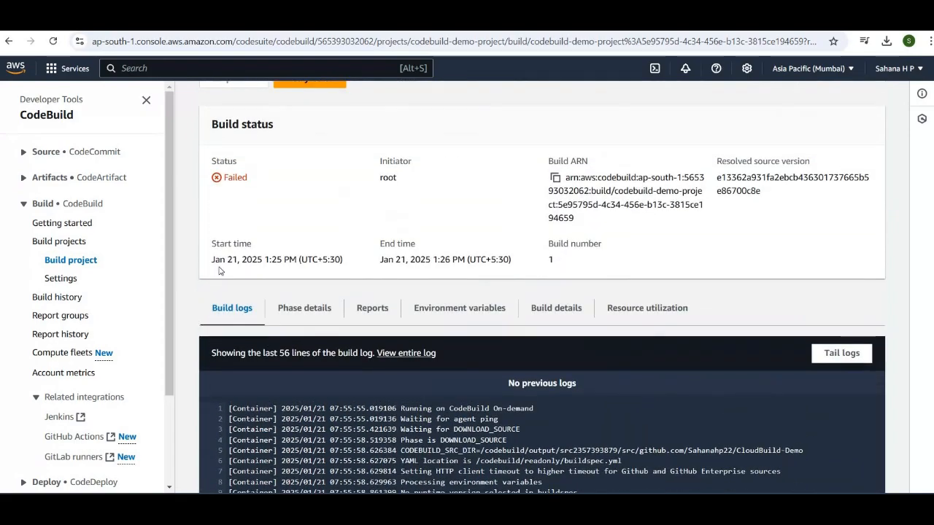
pyautogui.scroll(-8, 542, 287)
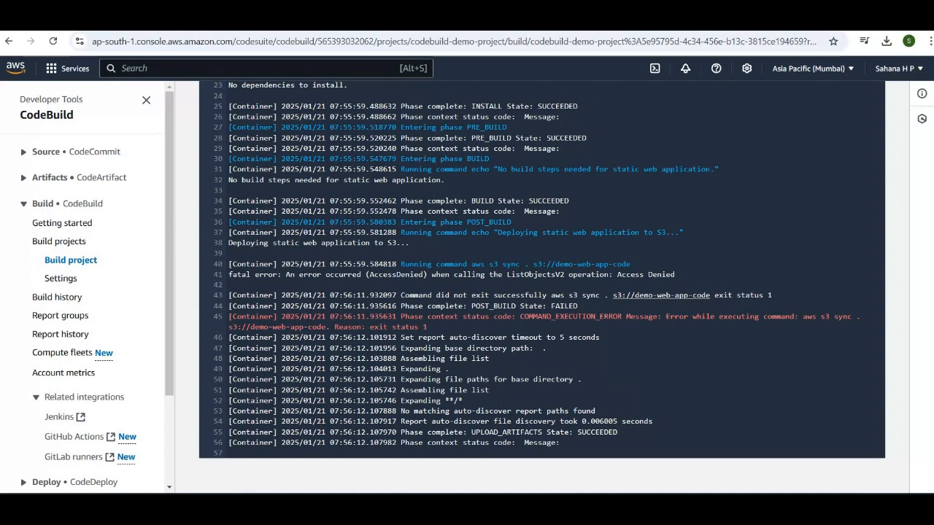
# Switch to the CloudBuild-Demo repository on GitHub and check the S3 bucket used by the sync command in buildspec.yml
pyautogui.hotkey('ctrl', 'shift', 'Tab')
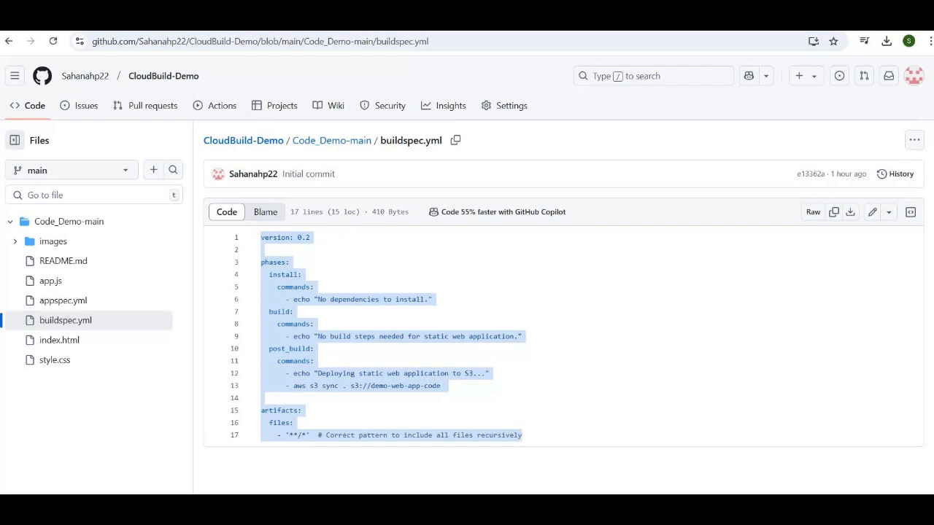
pyautogui.click(547, 297)
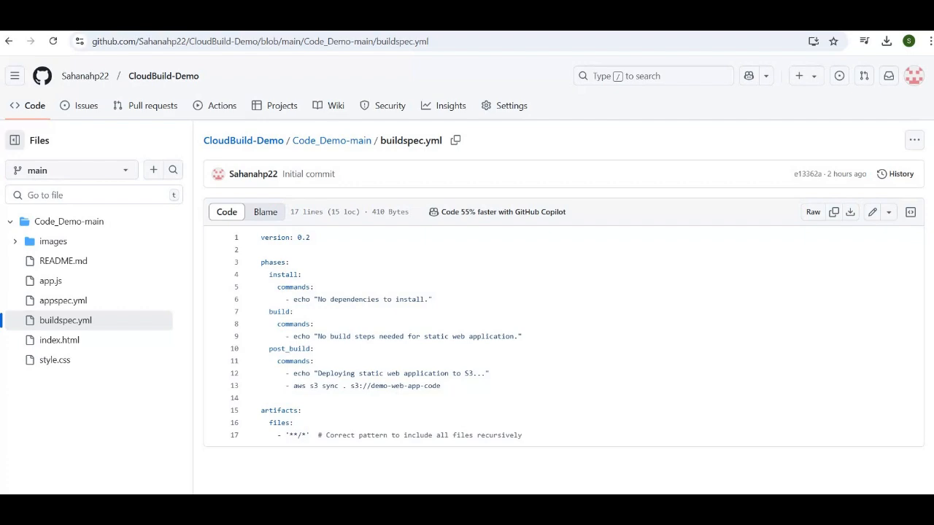
pyautogui.click(759, 19)
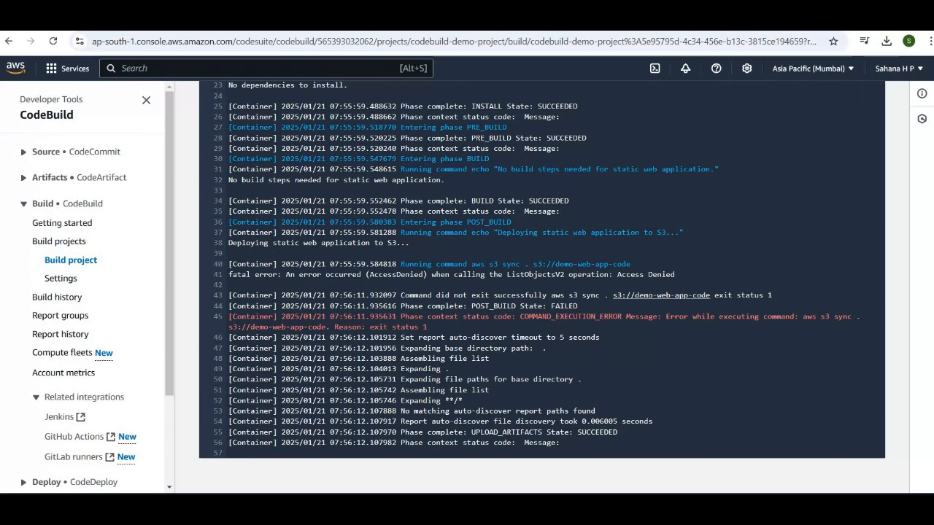
pyautogui.click(627, 18)
pyautogui.scroll(-1, 399, 357)
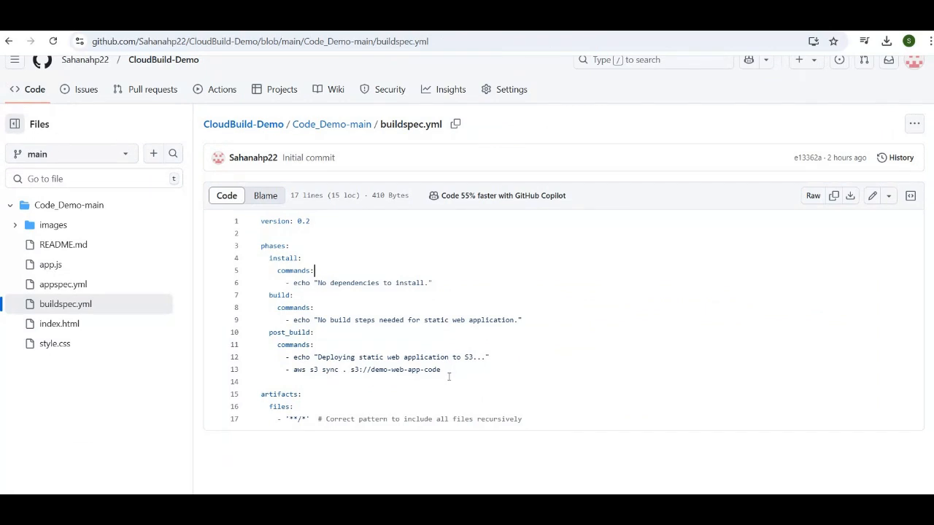
pyautogui.scroll(1, 448, 376)
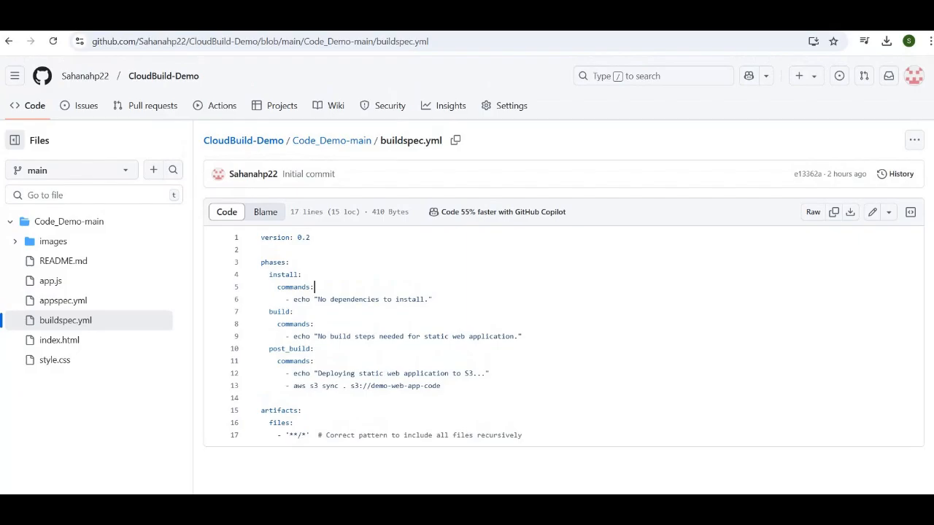
# Return to the AWS console, search for s3, and open the S3 service in a new browser tab
pyautogui.click(201, 21)
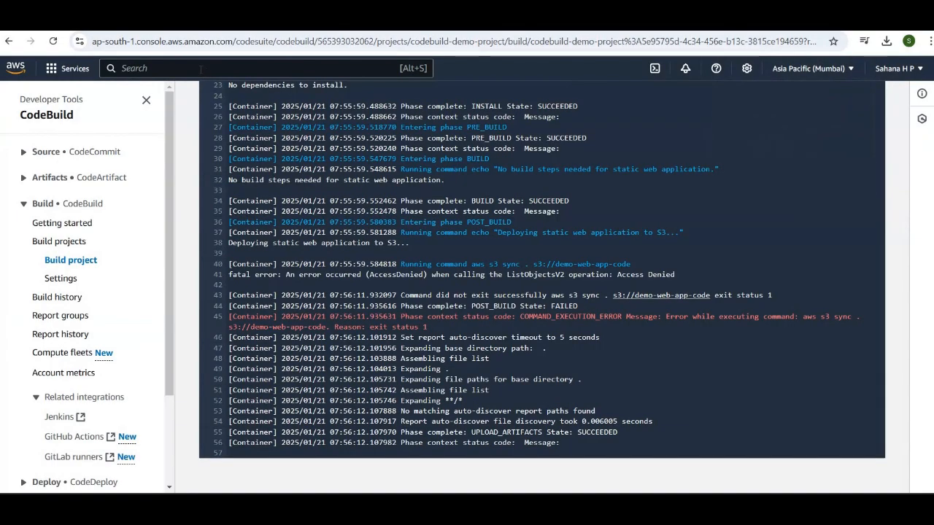
pyautogui.write('s3')
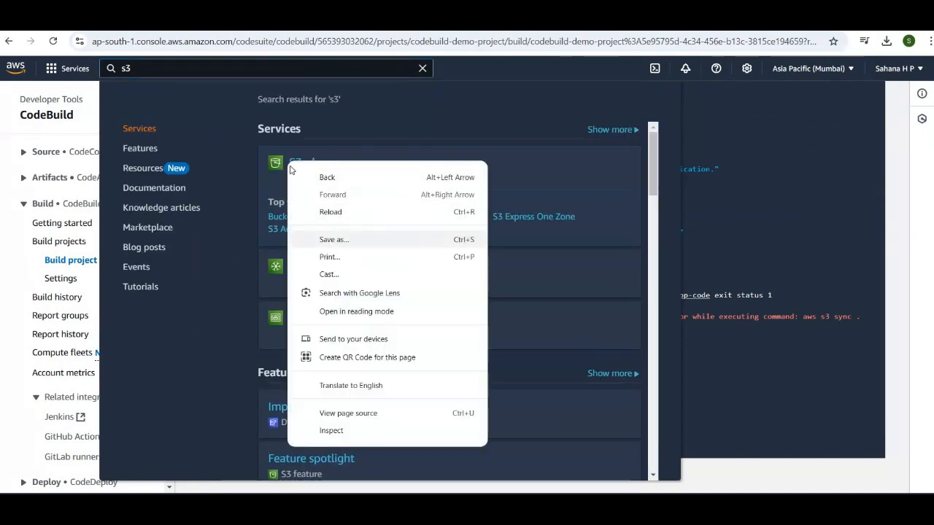
pyautogui.click(292, 154)
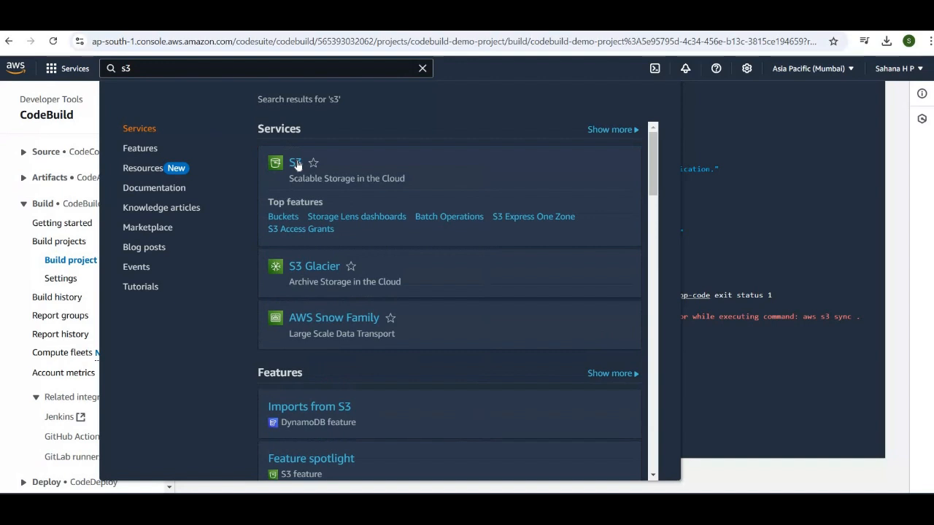
pyautogui.rightClick(295, 163)
pyautogui.click(316, 177)
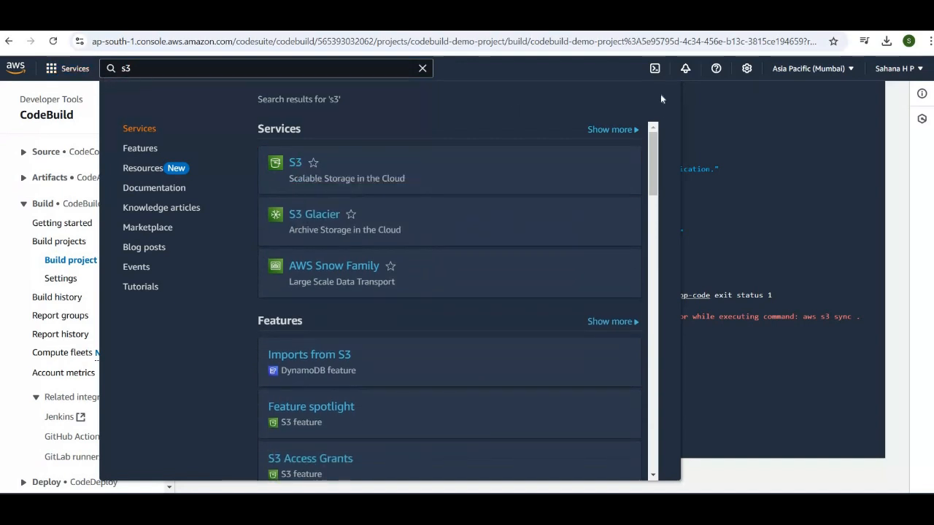
pyautogui.click(423, 68)
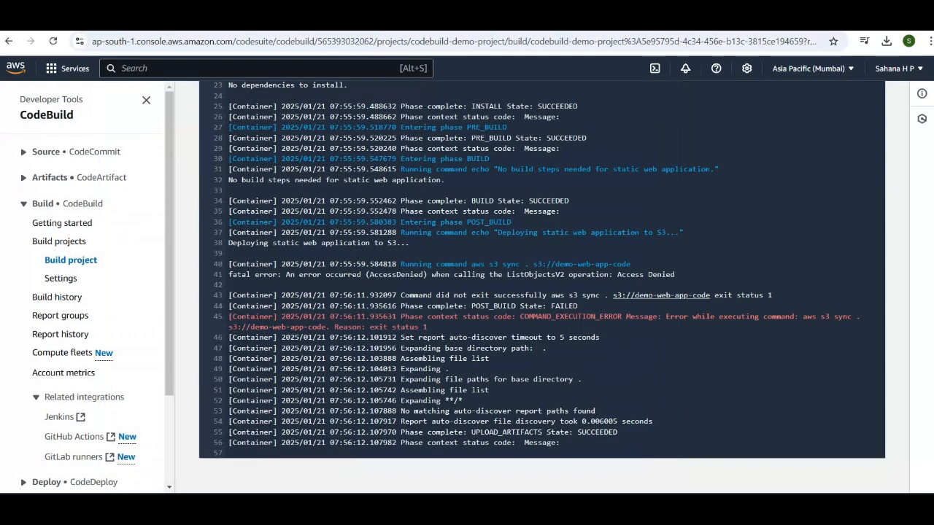
pyautogui.click(239, 24)
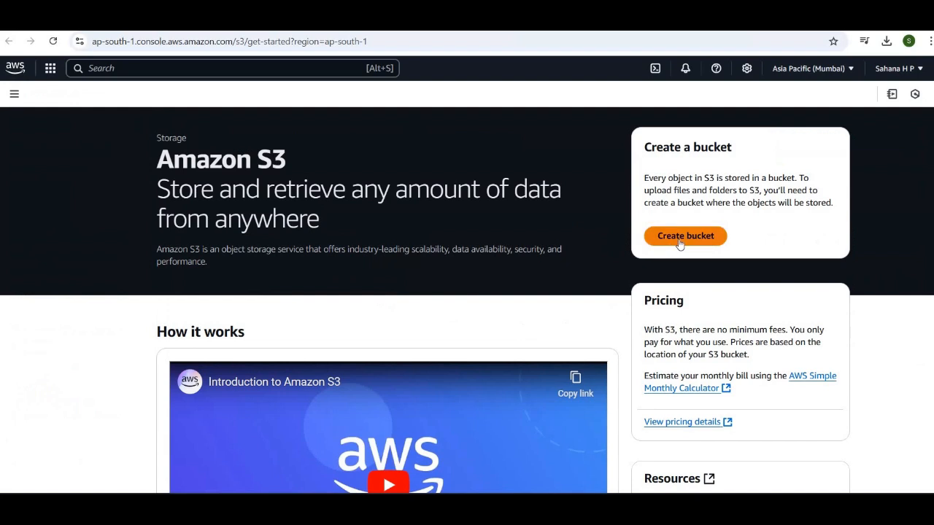
# Begin creating a general purpose S3 bucket and name it demo-web-app-code
pyautogui.click(680, 237)
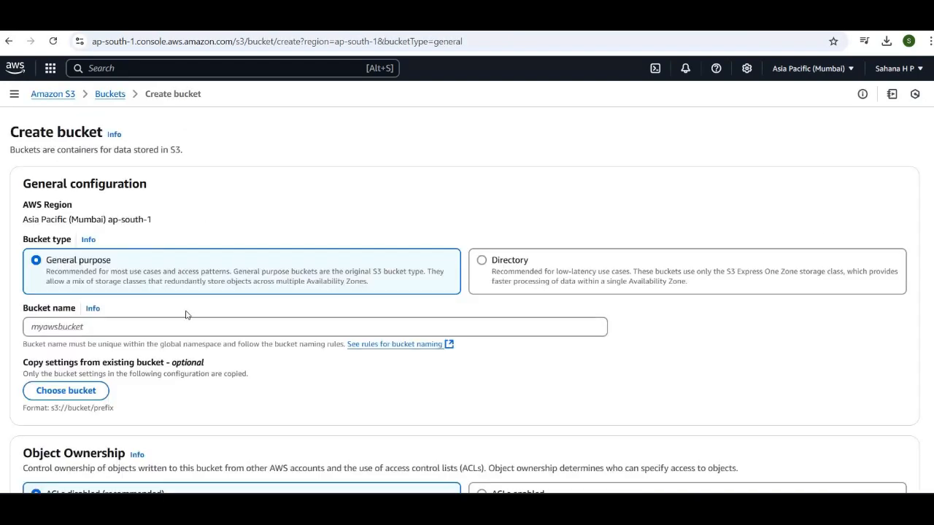
pyautogui.scroll(-1, 185, 314)
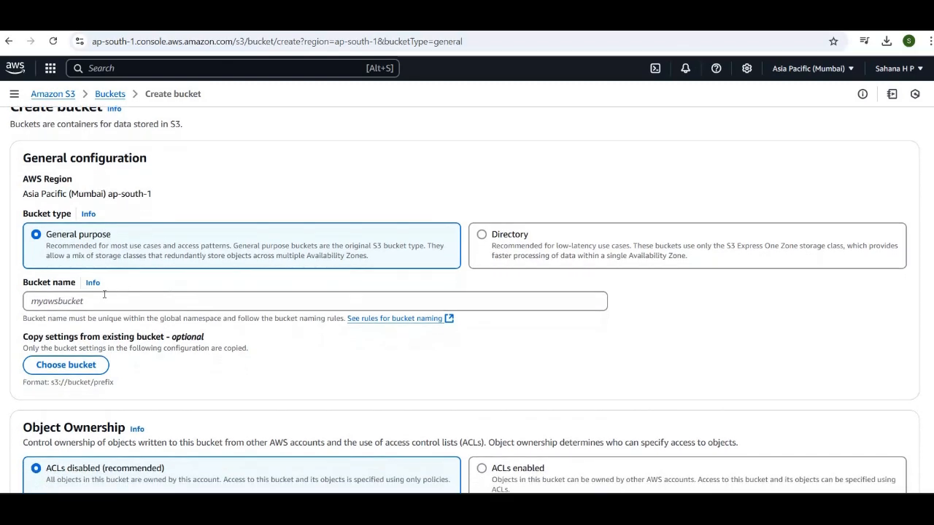
pyautogui.click(102, 298)
pyautogui.write('demo-web-app-code')
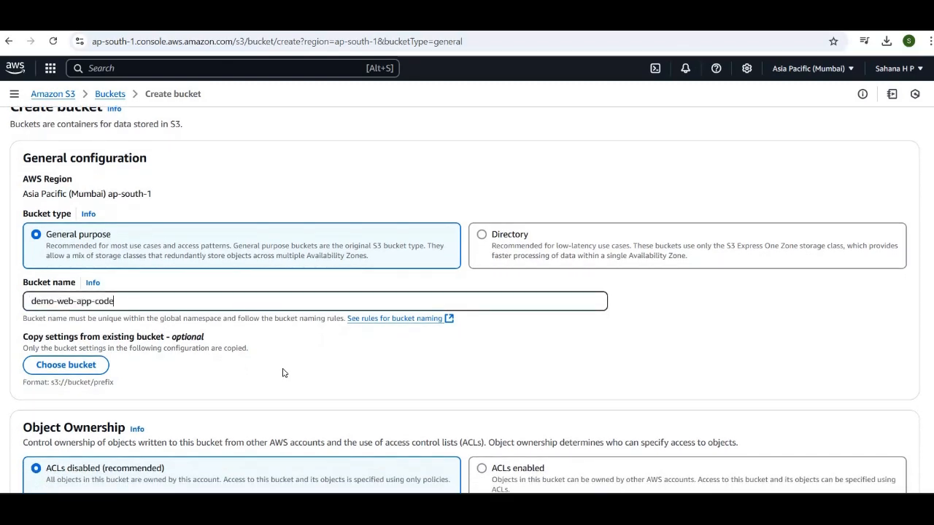
# Turn off Block all public access for the bucket with the acknowledgement accepted, and enable Bucket Versioning
pyautogui.scroll(-3, 284, 374)
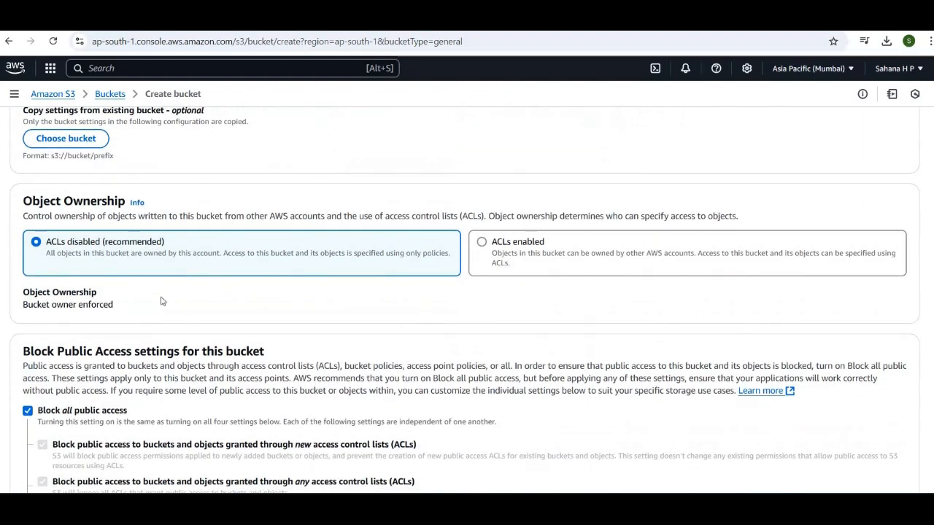
pyautogui.scroll(-3, 367, 290)
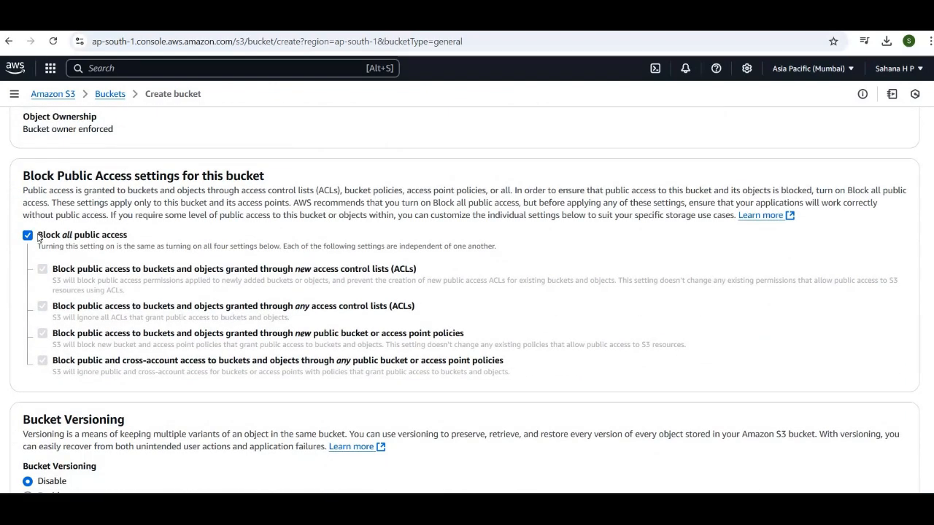
pyautogui.click(27, 235)
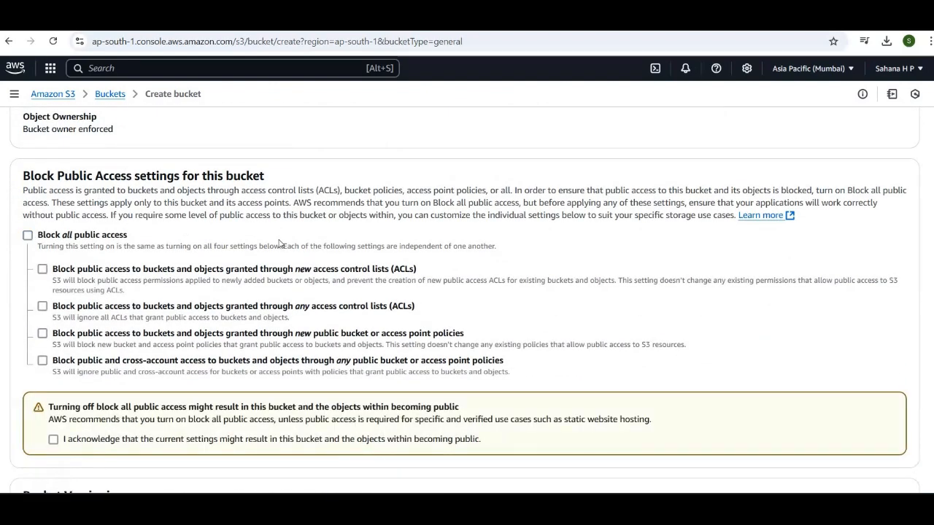
pyautogui.scroll(-3, 282, 244)
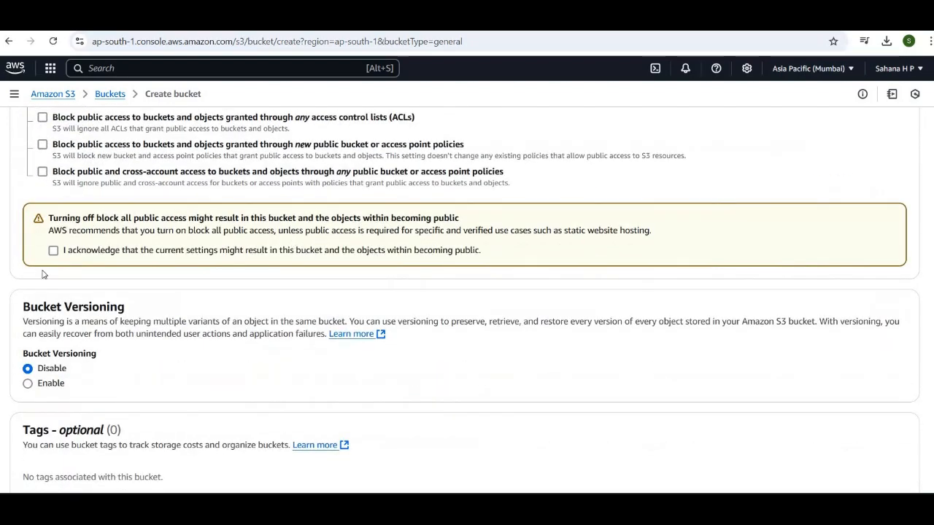
pyautogui.click(53, 250)
pyautogui.scroll(-2, 73, 265)
pyautogui.click(28, 243)
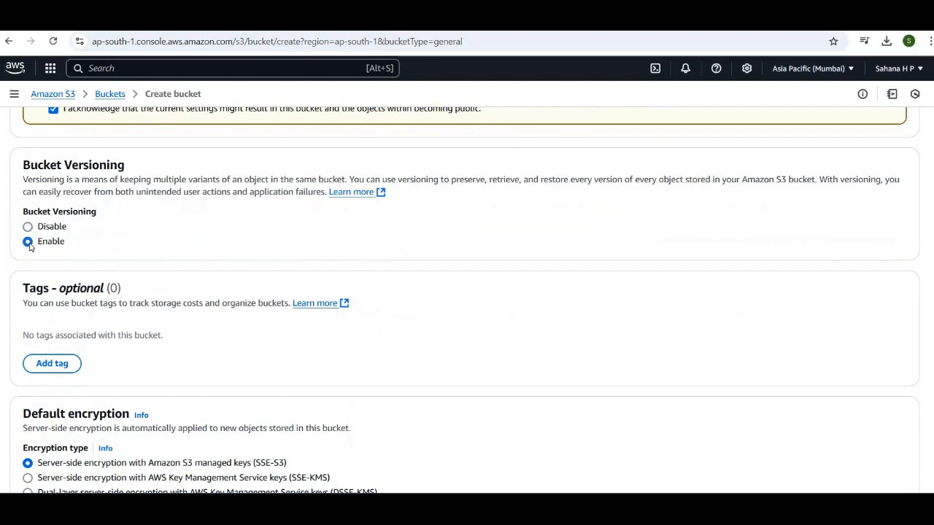
# Create the bucket demo-web-app-code1, keeping default SSE-S3 encryption and the Bucket Key enabled
pyautogui.scroll(-4, 248, 295)
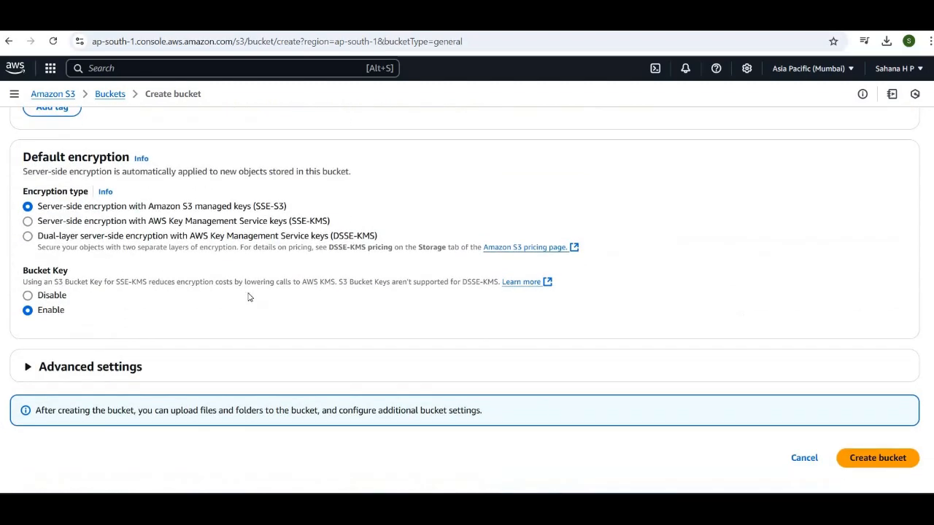
pyautogui.click(877, 468)
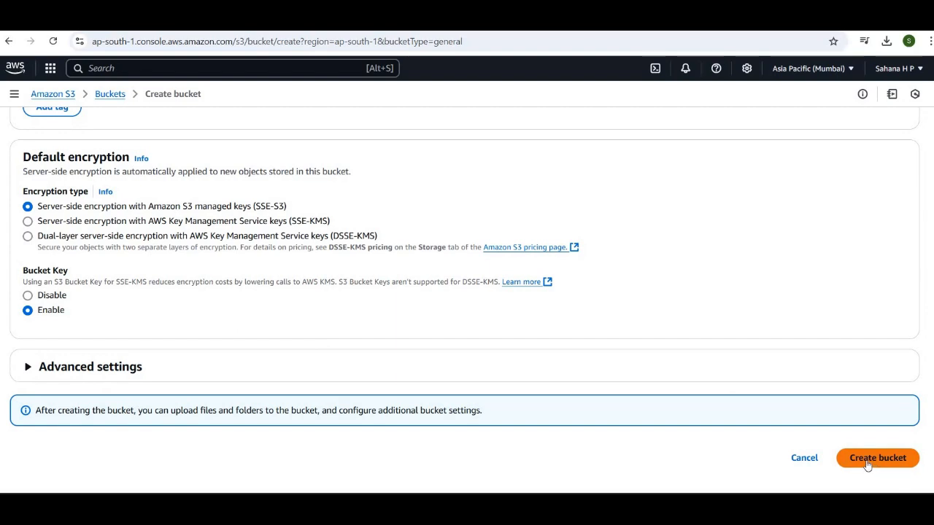
pyautogui.click(863, 459)
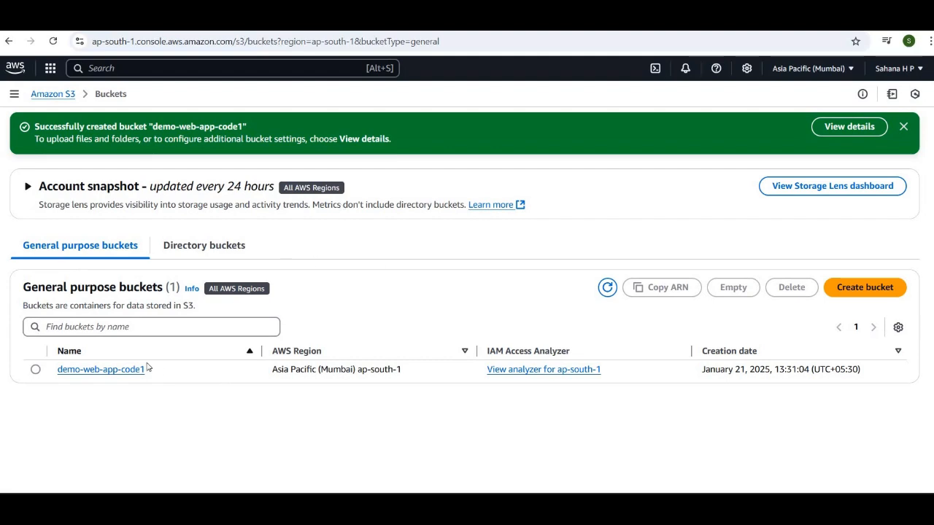
# Open the demo-web-app-code1 bucket and bring up its static website hosting settings for editing
pyautogui.click(125, 372)
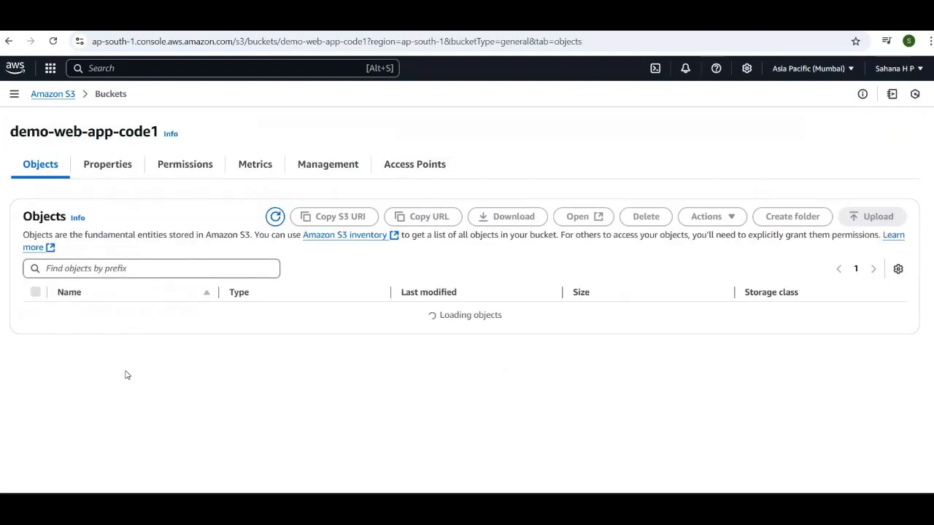
pyautogui.click(121, 166)
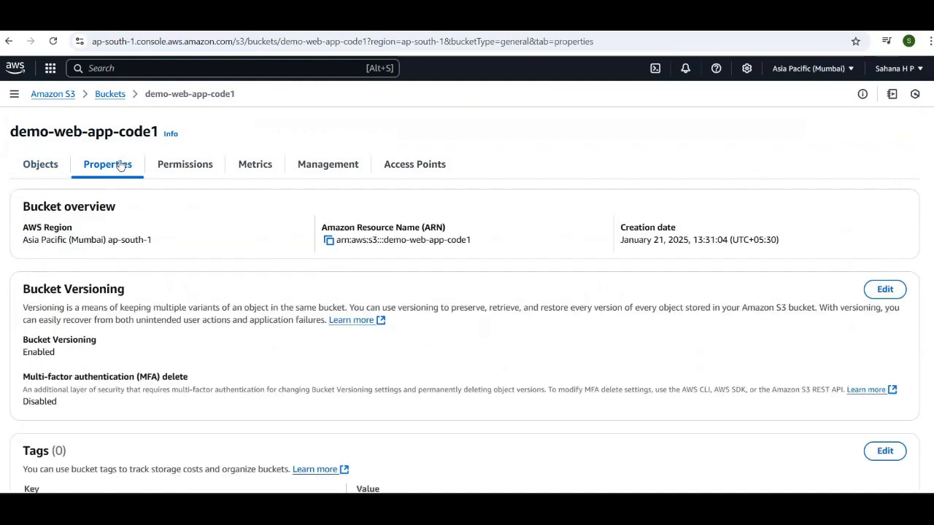
pyautogui.scroll(-8, 372, 311)
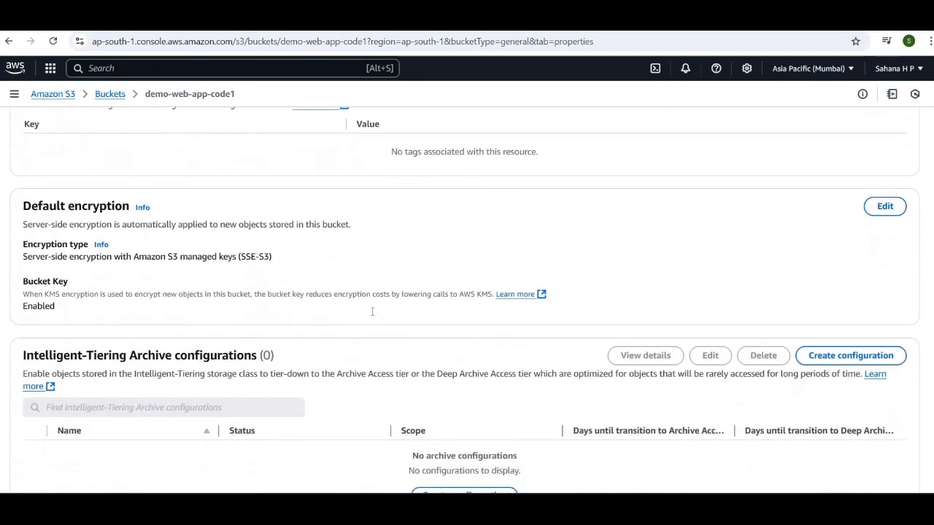
pyautogui.scroll(-10, 372, 311)
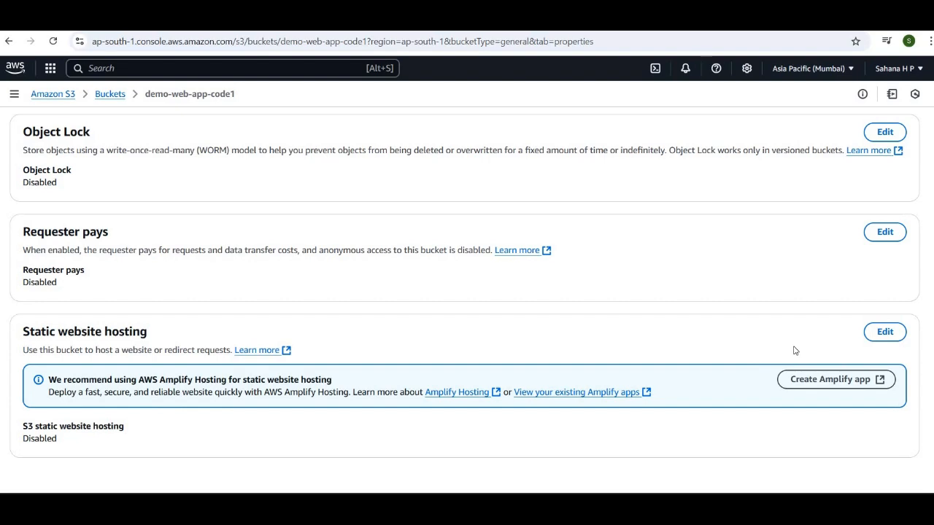
pyautogui.click(882, 333)
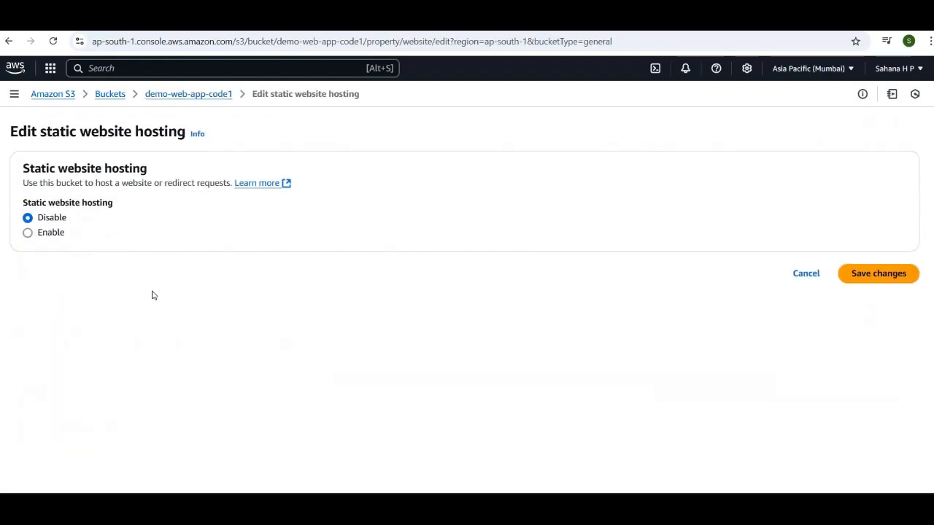
# Enable static website hosting with index.html as the index document, save the changes and dismiss the notification
pyautogui.click(28, 232)
pyautogui.scroll(-3, 252, 329)
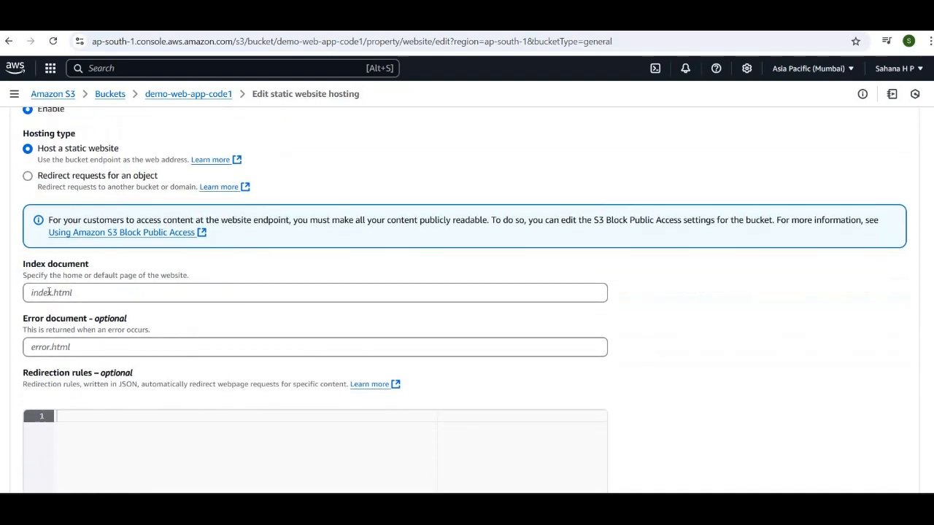
pyautogui.click(49, 291)
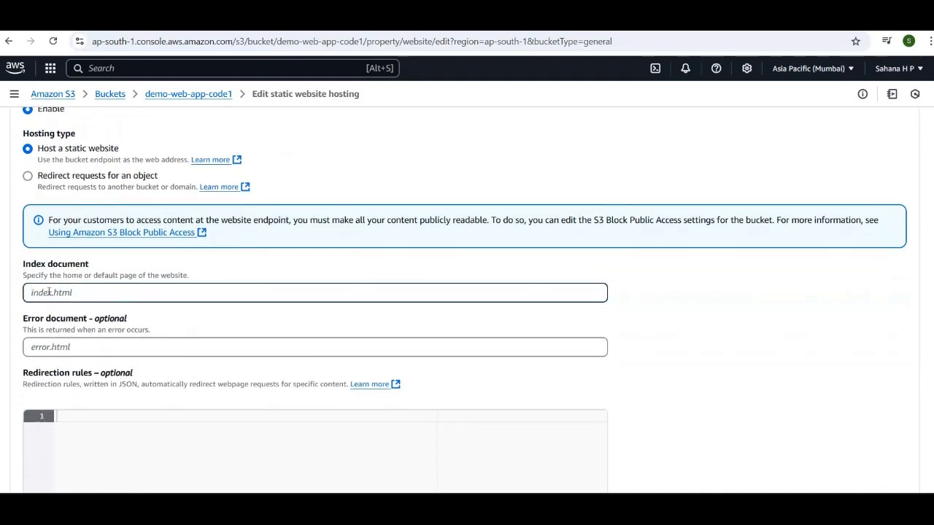
pyautogui.write('inde')
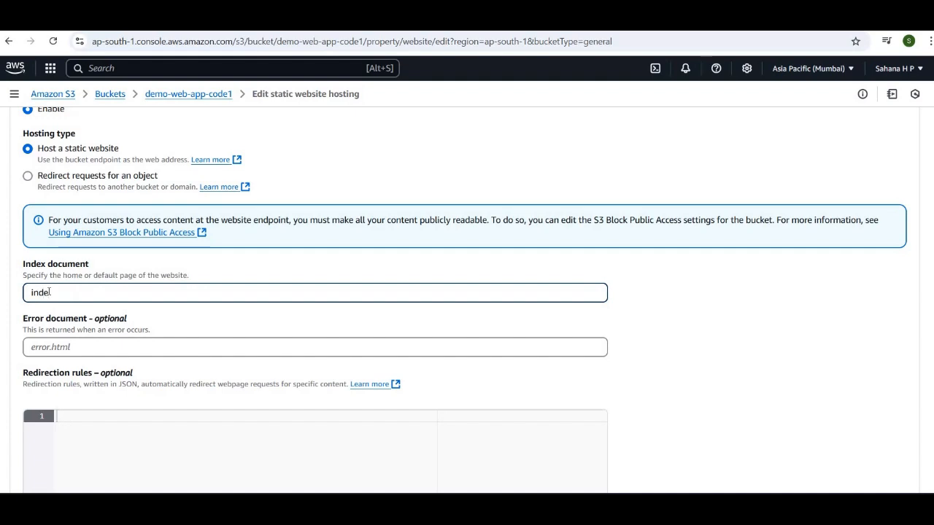
pyautogui.write('x.html')
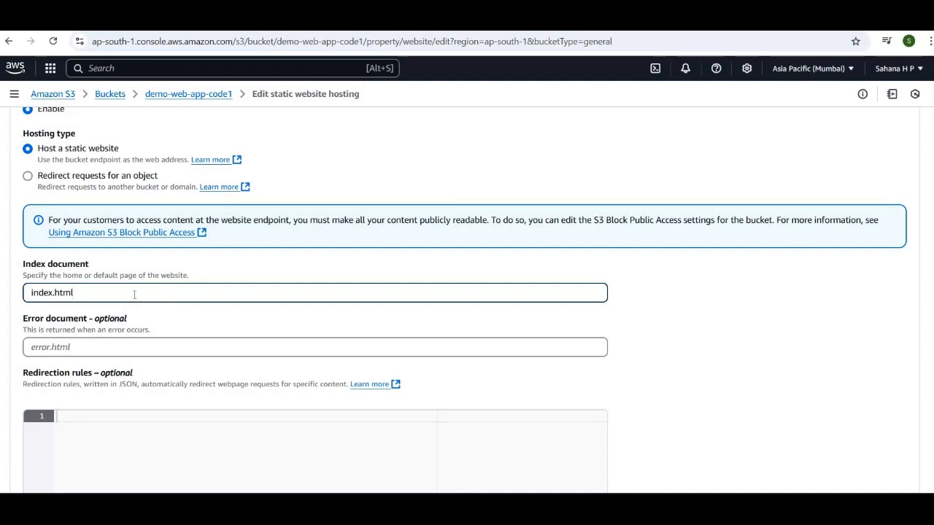
pyautogui.scroll(-5, 134, 295)
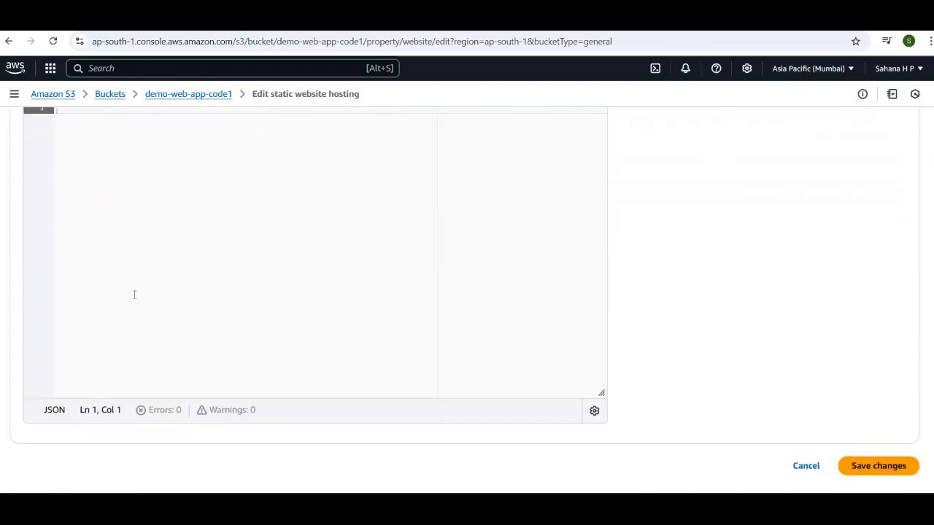
pyautogui.scroll(5, 35, 215)
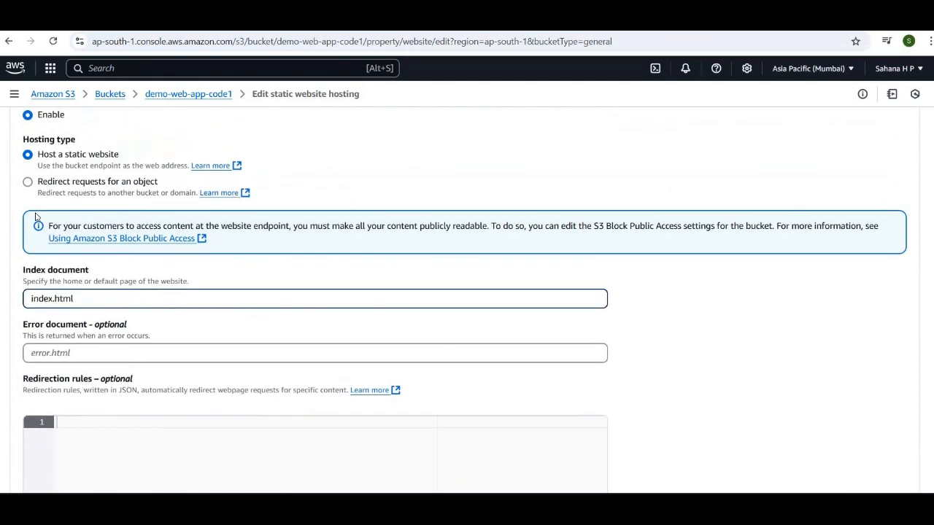
pyautogui.scroll(-4, 292, 222)
pyautogui.scroll(-1, 292, 222)
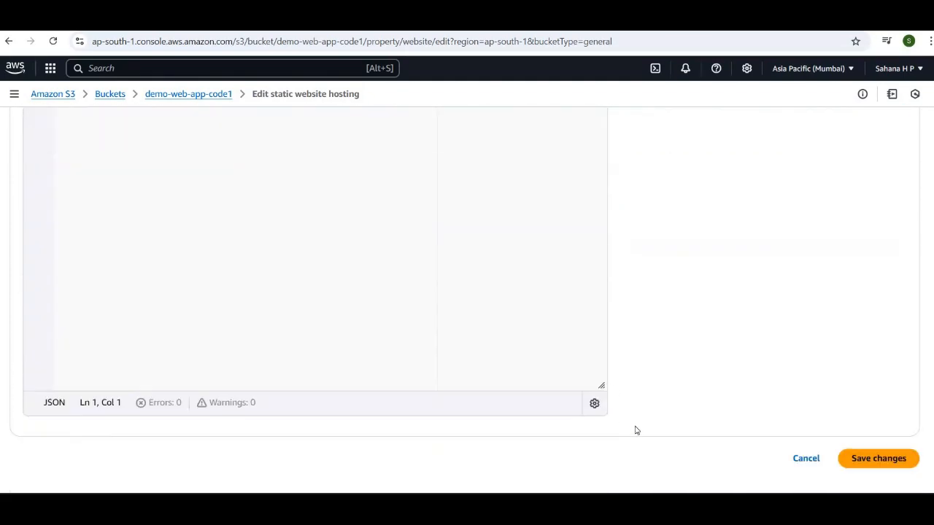
pyautogui.click(866, 467)
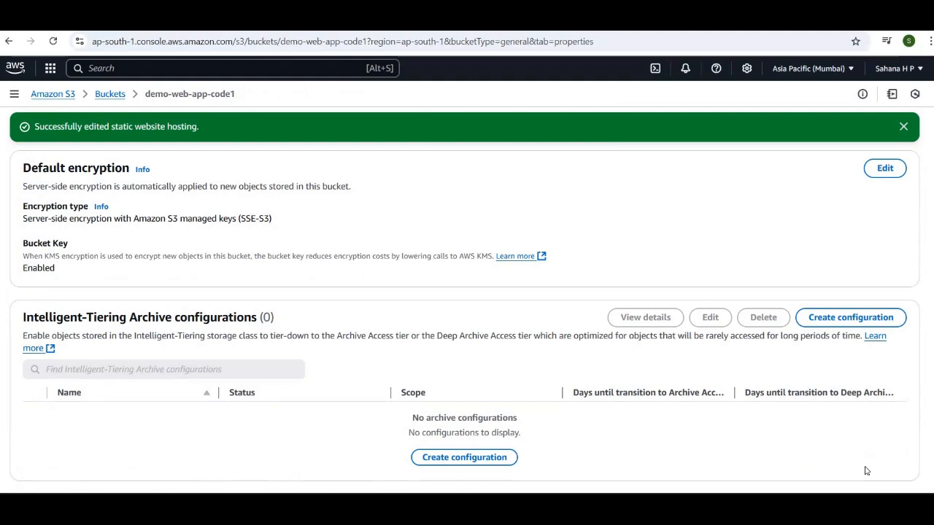
pyautogui.scroll(-10, 866, 471)
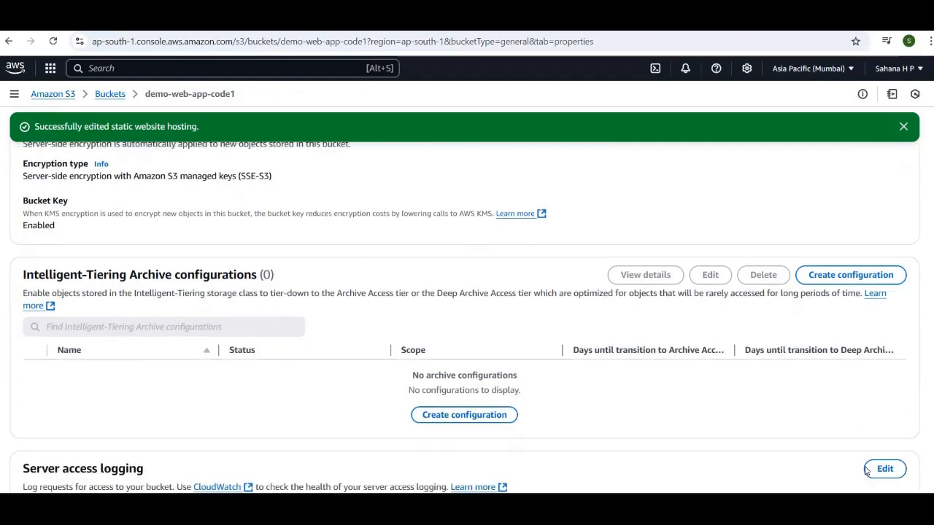
pyautogui.scroll(12, 819, 428)
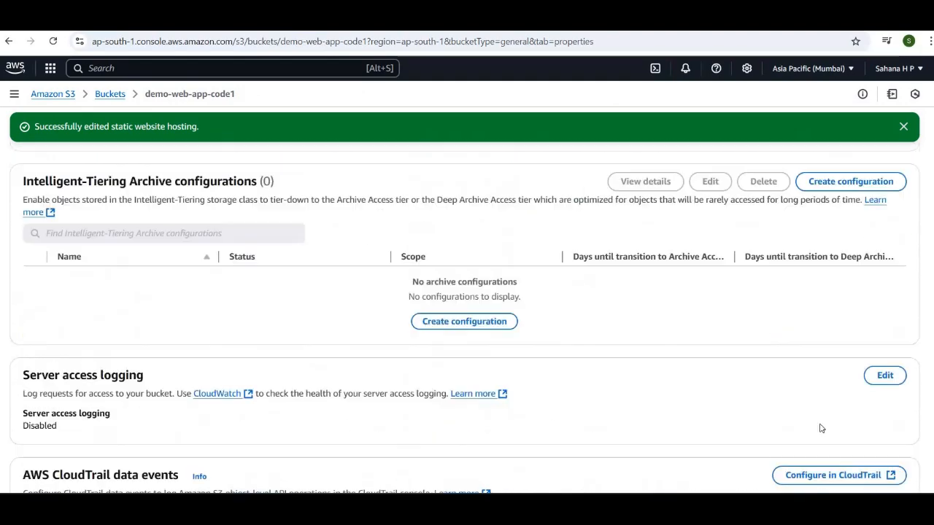
pyautogui.scroll(1, 912, 151)
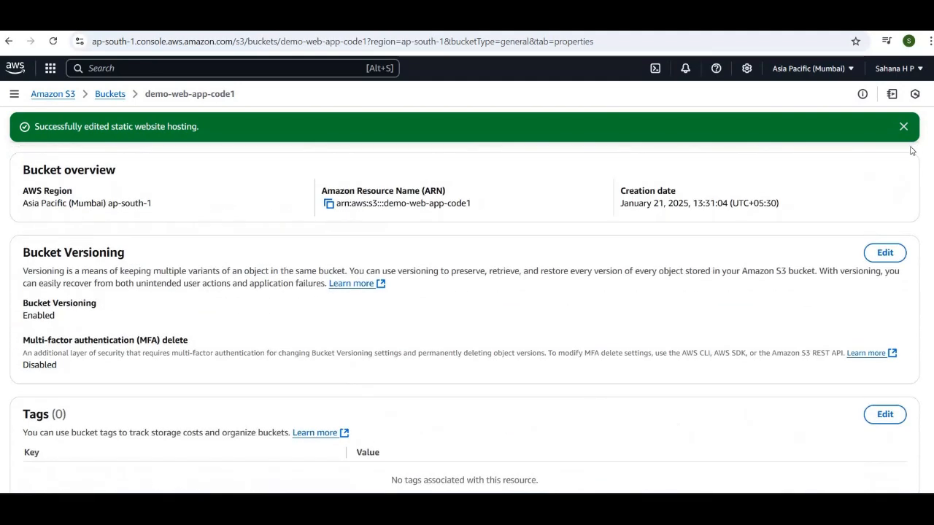
pyautogui.click(903, 126)
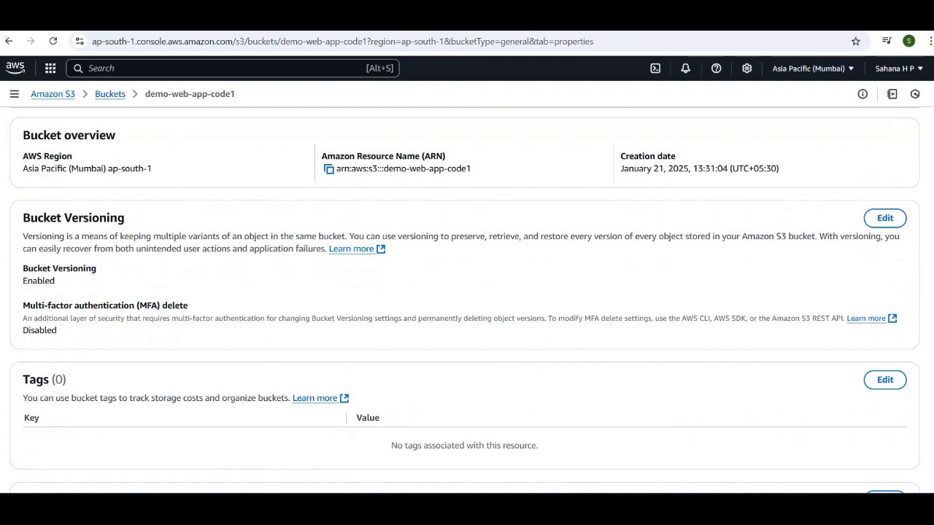
# Switch to the CloudBuild-Demo repository on GitHub and review the code of index.html
pyautogui.click(536, 21)
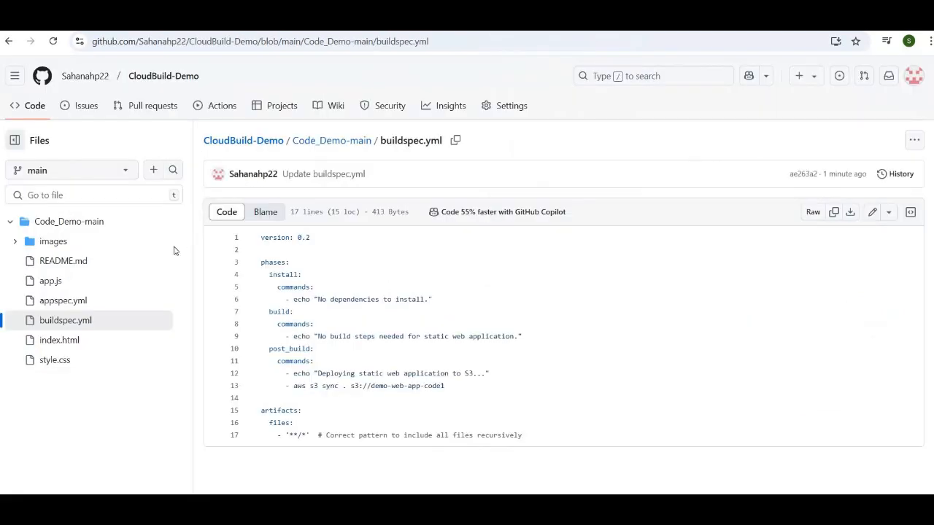
pyautogui.click(84, 342)
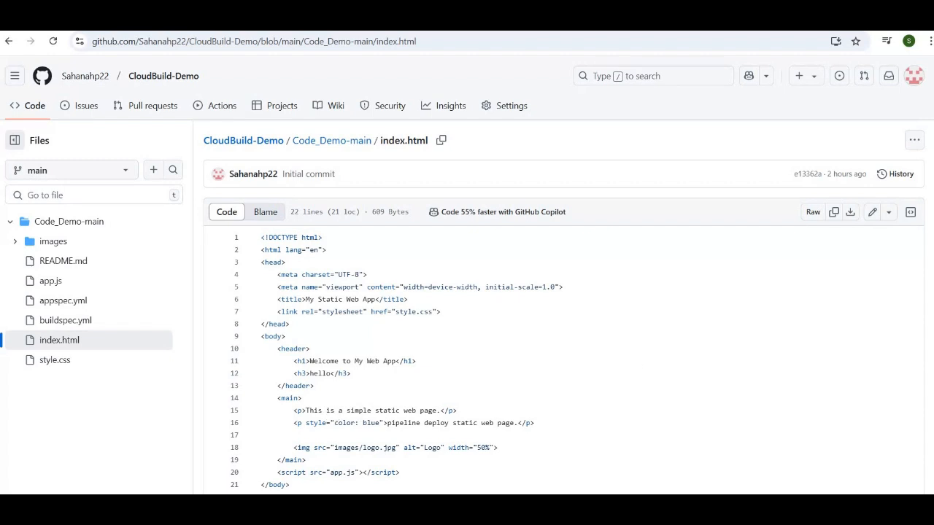
pyautogui.scroll(-1, 782, 335)
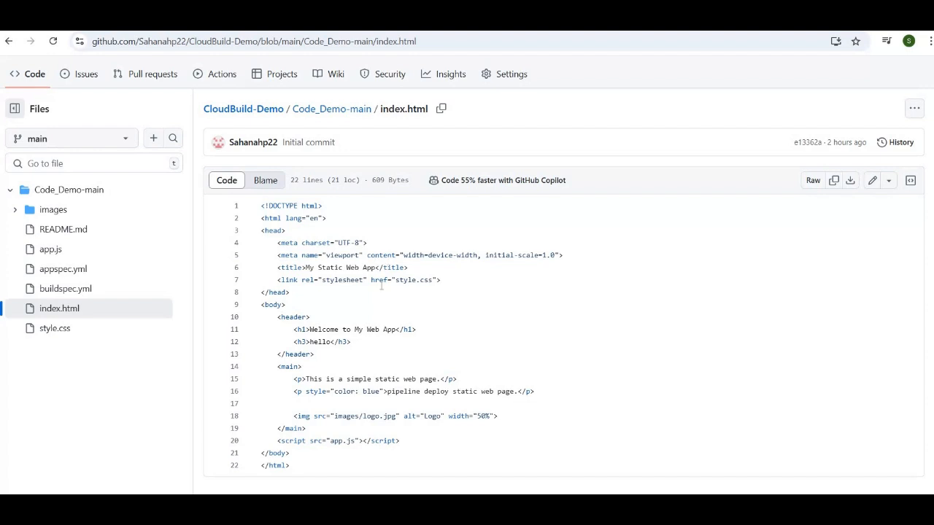
pyautogui.scroll(1, 423, 349)
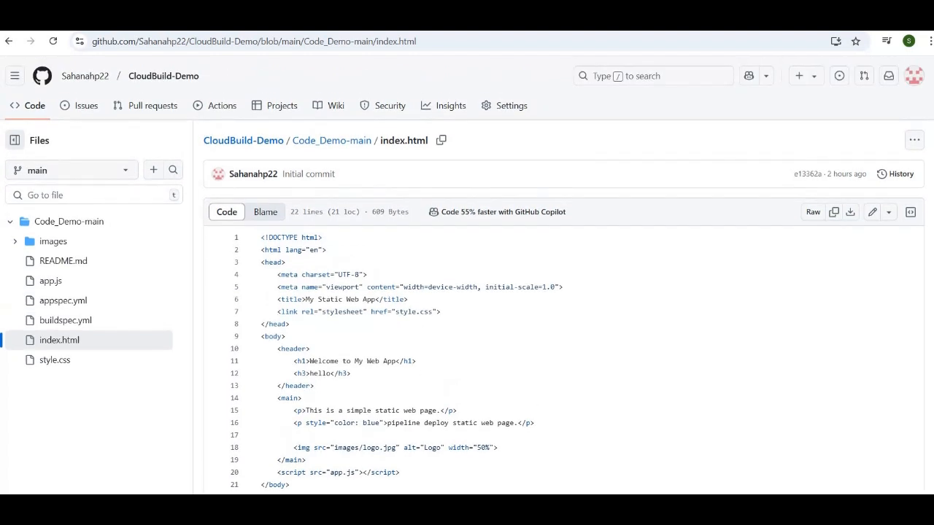
pyautogui.scroll(-2, 546, 254)
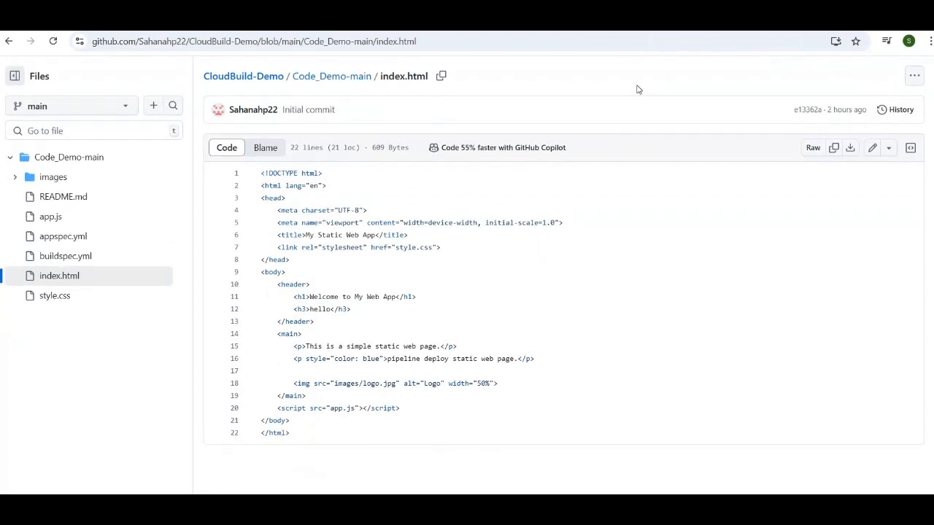
pyautogui.scroll(2, 554, 271)
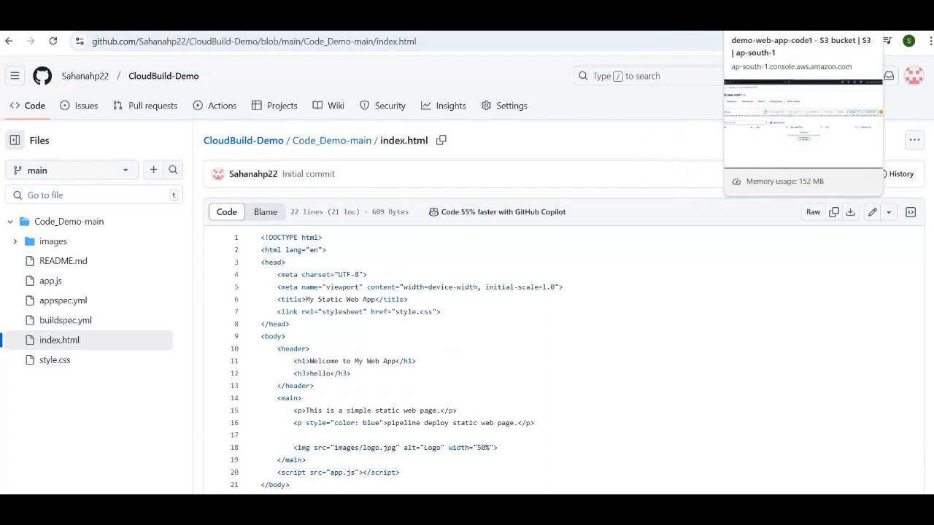
# Return to the AWS console and check the CodeBuild project page and the objects in the demo-web-app-code1 bucket
pyautogui.click(693, 16)
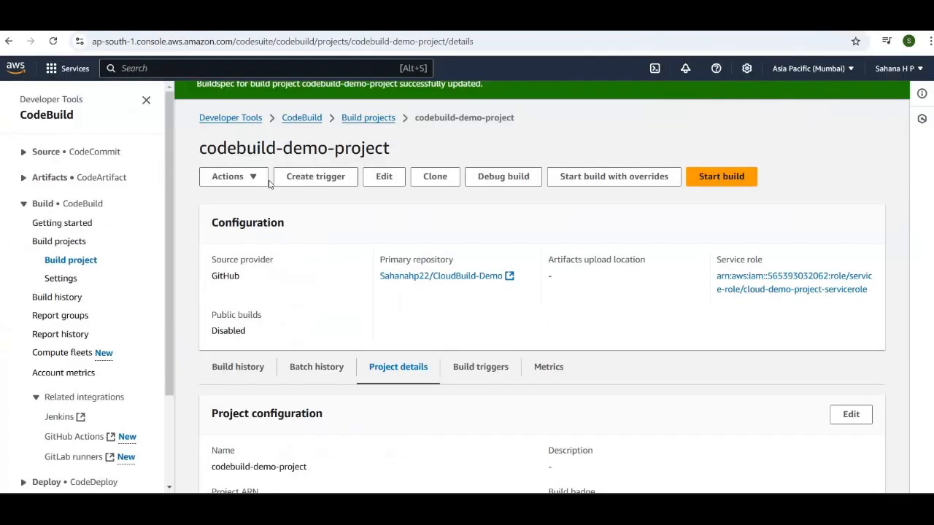
pyautogui.scroll(-2, 269, 184)
pyautogui.scroll(3, 269, 184)
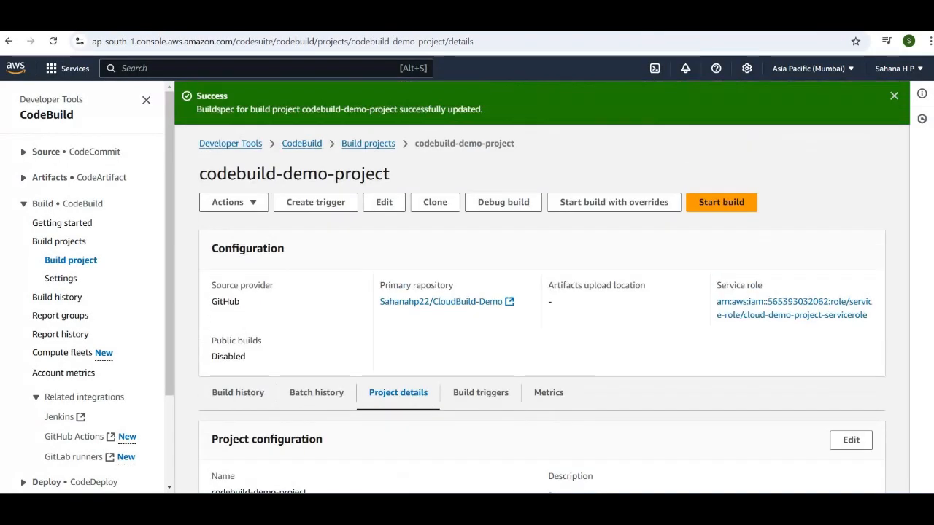
pyautogui.hotkey('ctrl', 'Tab')
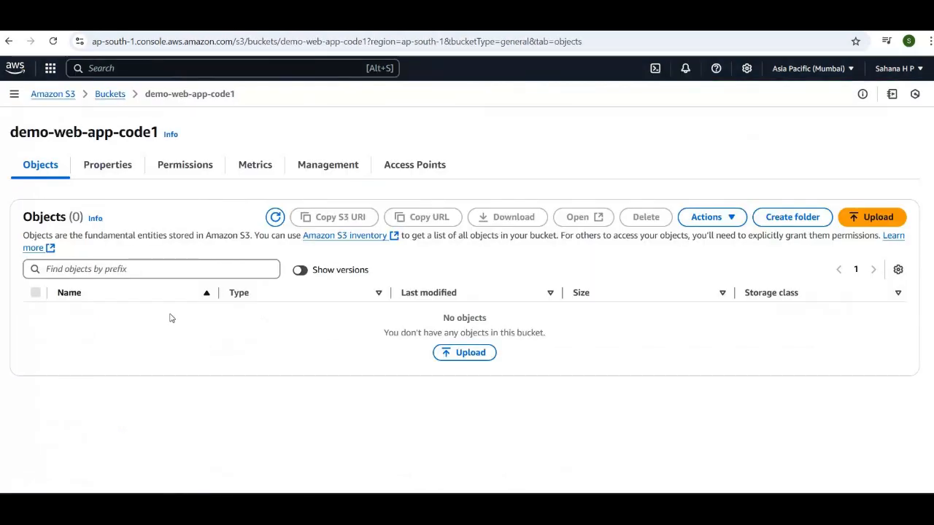
pyautogui.click(111, 96)
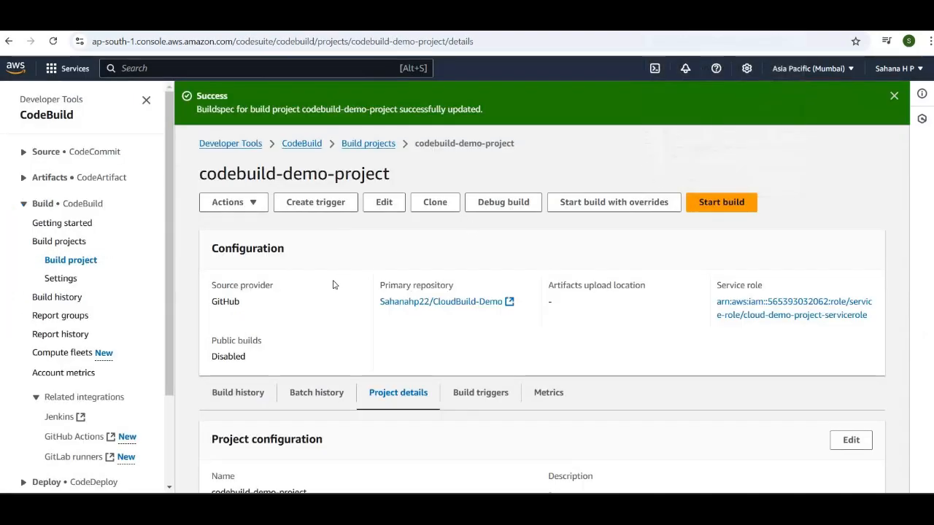
# Edit the buildspec of codebuild-demo-project and update it with the inserted build commands that sync to s3://demo-web-app-code1
pyautogui.scroll(-3, 360, 263)
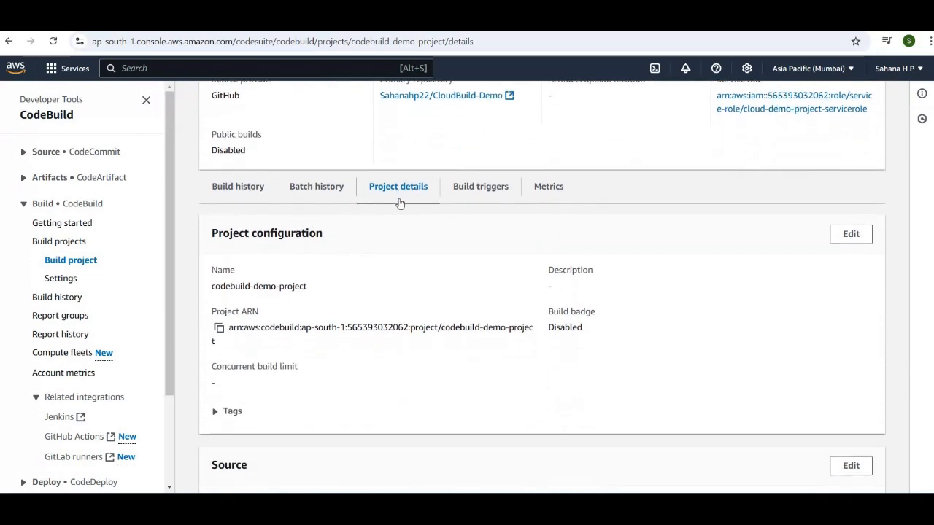
pyautogui.scroll(-7, 398, 198)
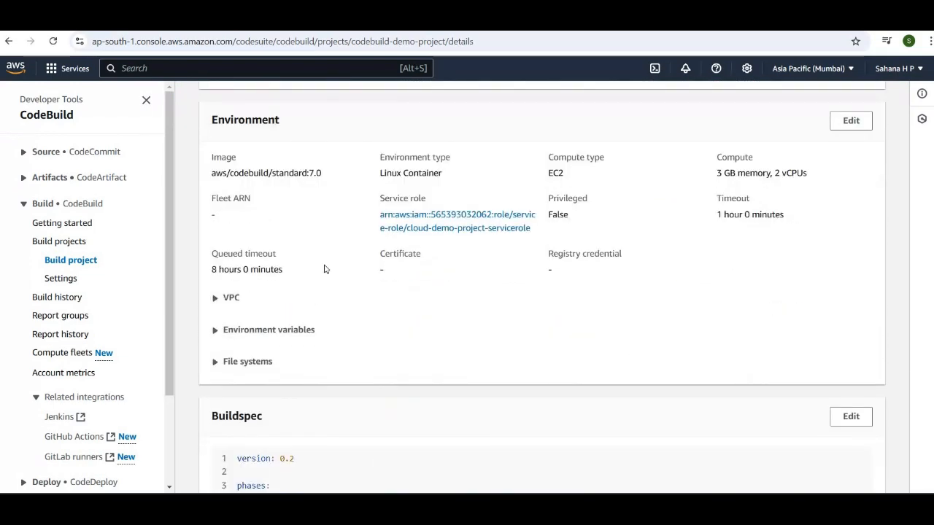
pyautogui.scroll(-3, 324, 267)
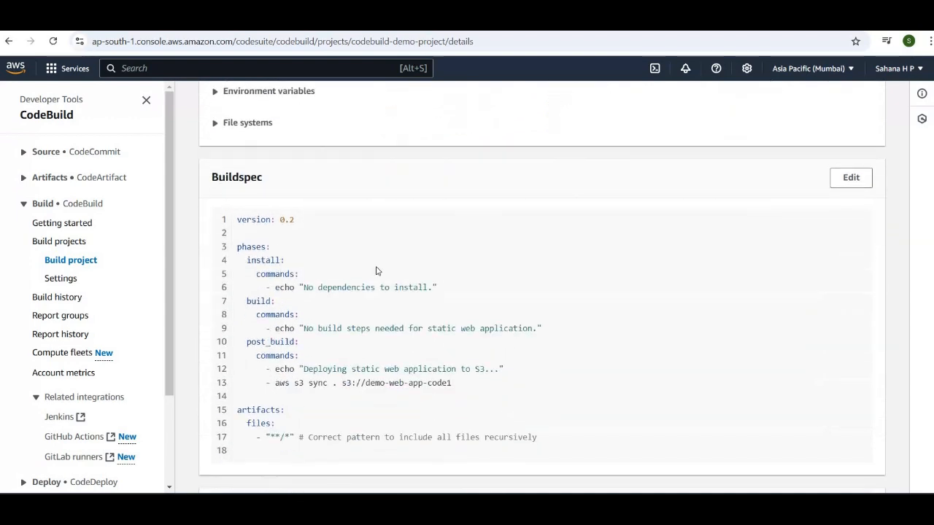
pyautogui.click(845, 181)
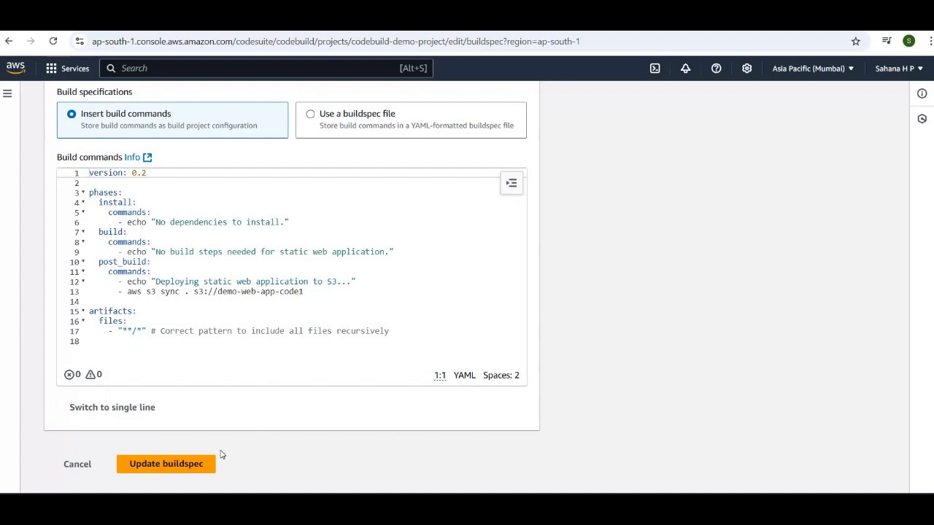
pyautogui.click(192, 465)
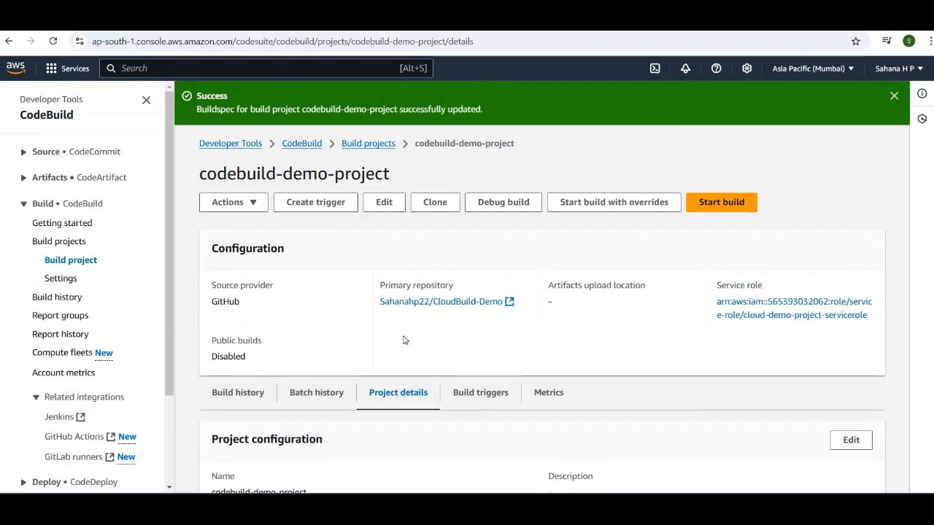
# Start a build of codebuild-demo-project and examine its build status and build log
pyautogui.click(720, 204)
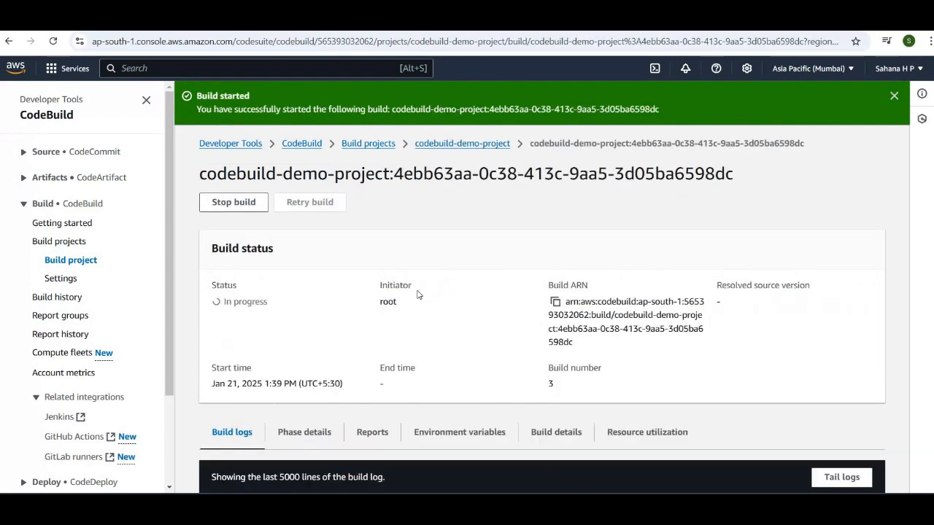
pyautogui.scroll(-1, 510, 331)
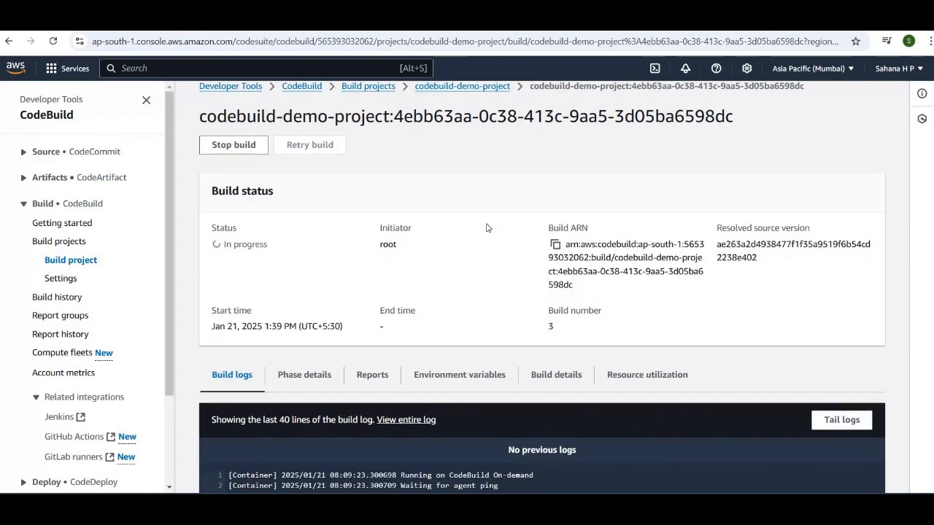
pyautogui.scroll(-3, 487, 229)
pyautogui.scroll(-3, 458, 357)
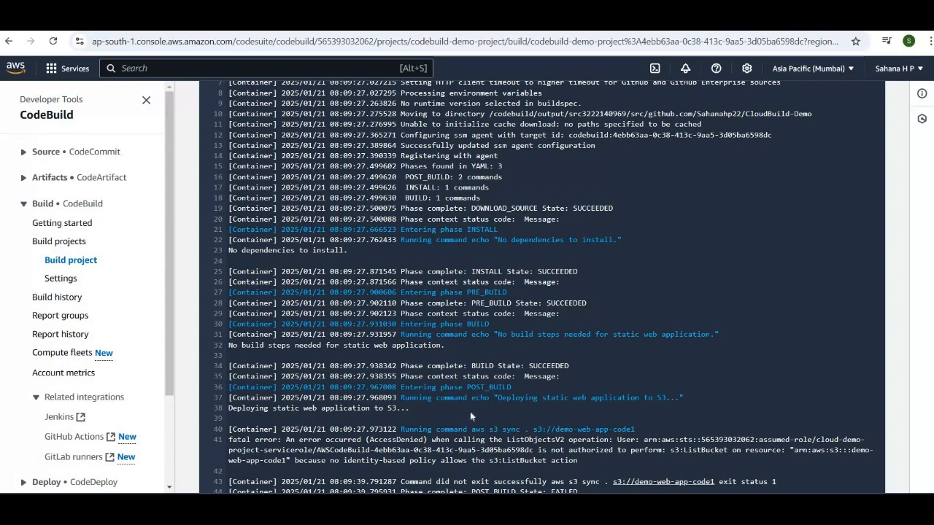
pyautogui.scroll(-3, 471, 411)
pyautogui.scroll(3, 471, 411)
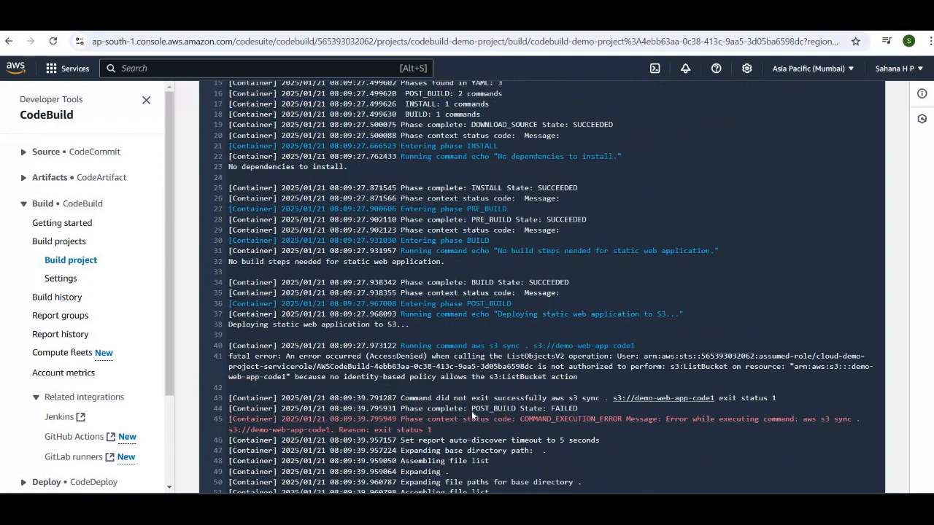
pyautogui.scroll(5, 472, 414)
pyautogui.scroll(-5, 471, 414)
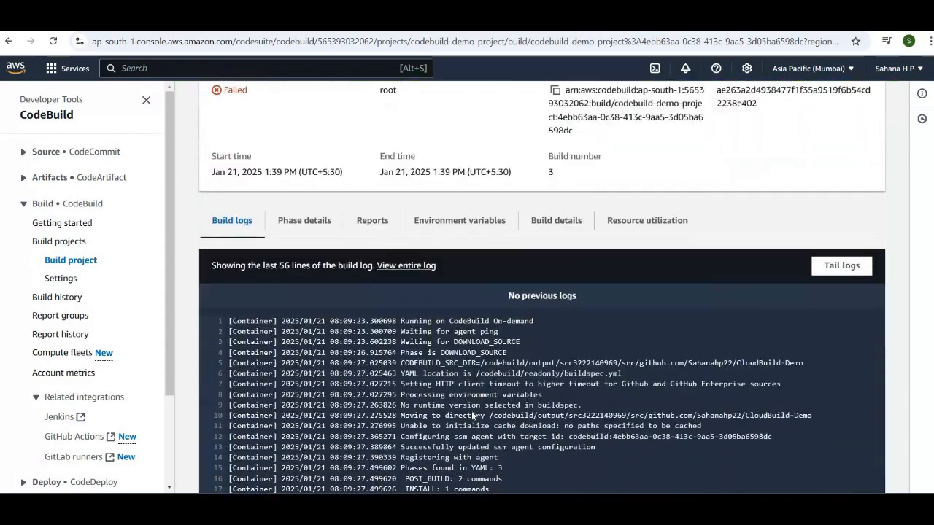
pyautogui.scroll(-3, 472, 416)
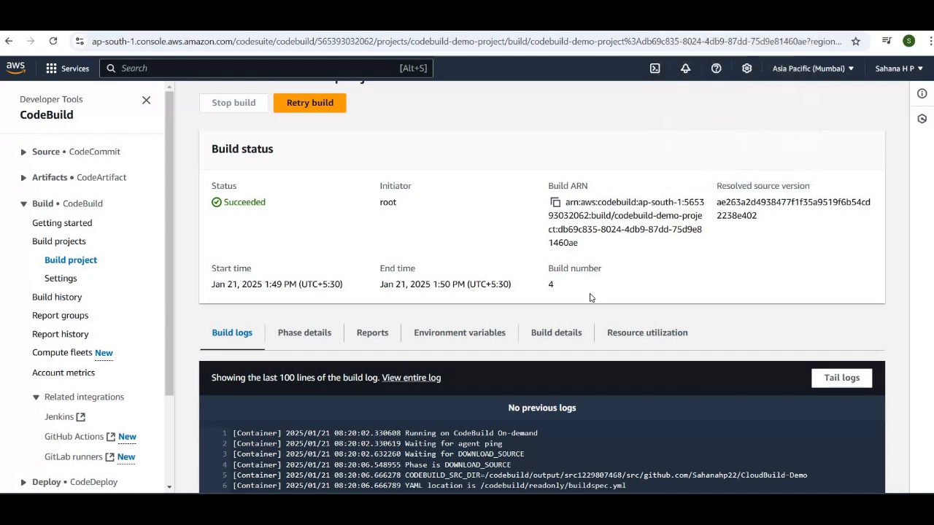
# Switch to the IAM roles, search for "clo", open cloud-demo-project-servicerole and review its attached permissions policies
pyautogui.click(719, 22)
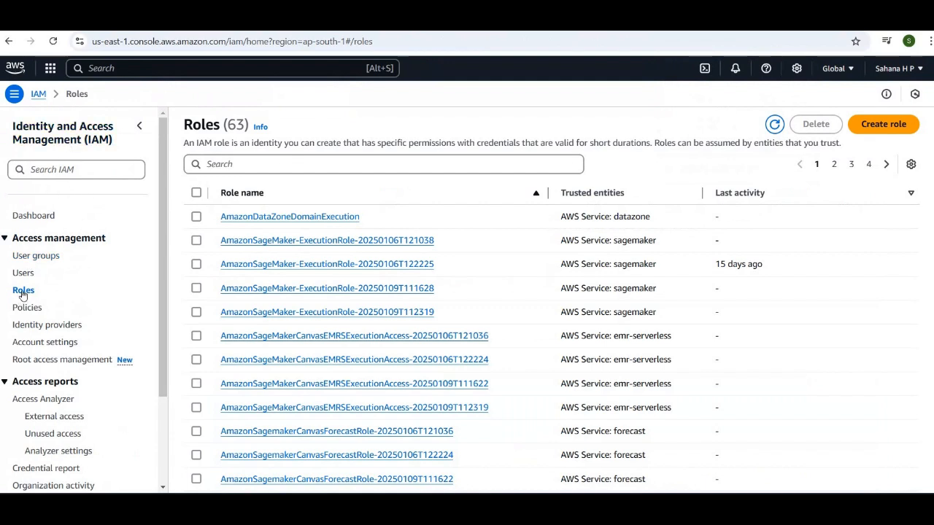
pyautogui.click(232, 164)
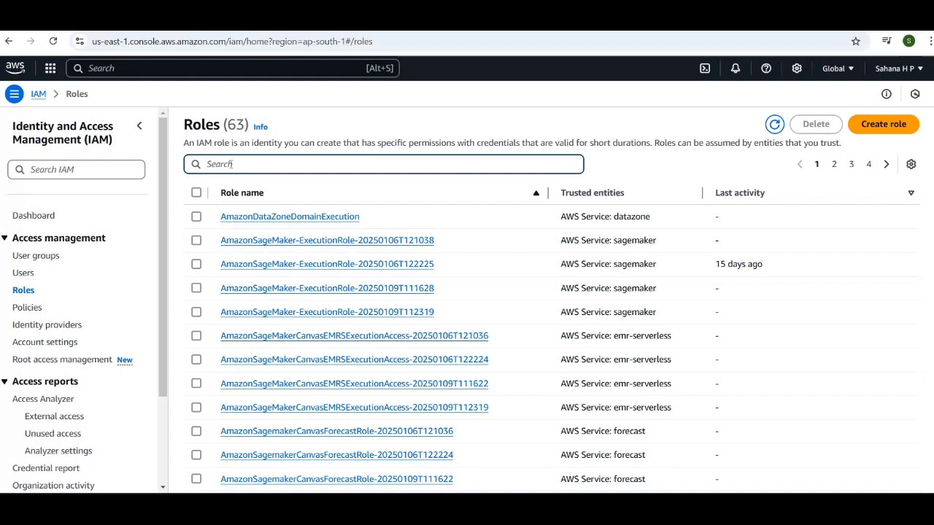
pyautogui.write('clo')
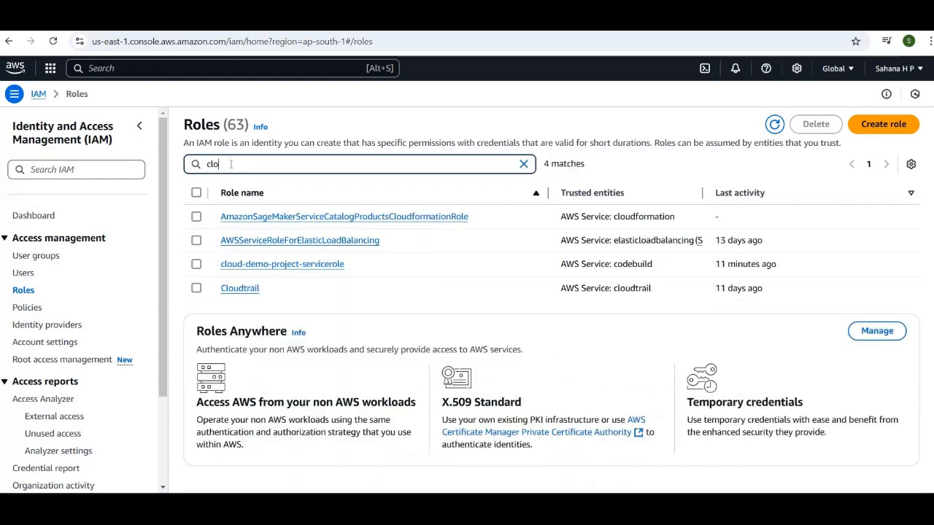
pyautogui.click(282, 265)
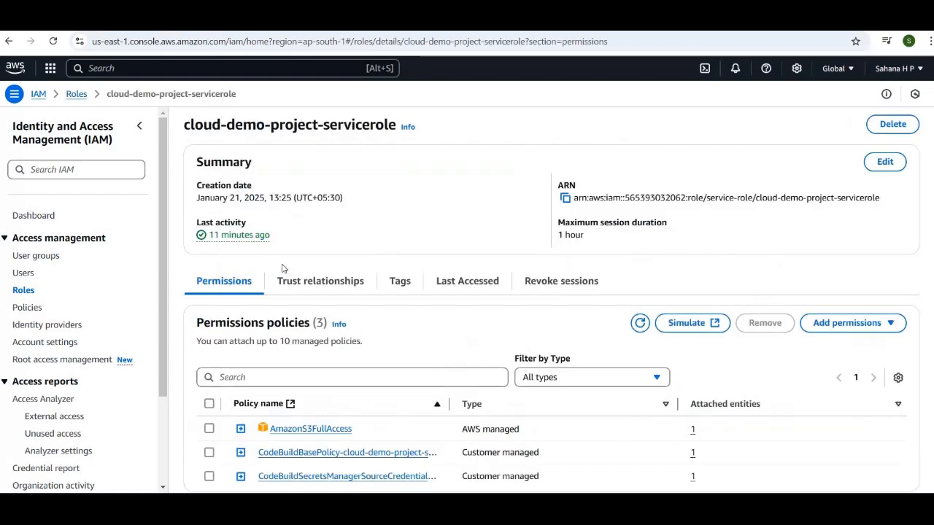
pyautogui.scroll(-3, 381, 307)
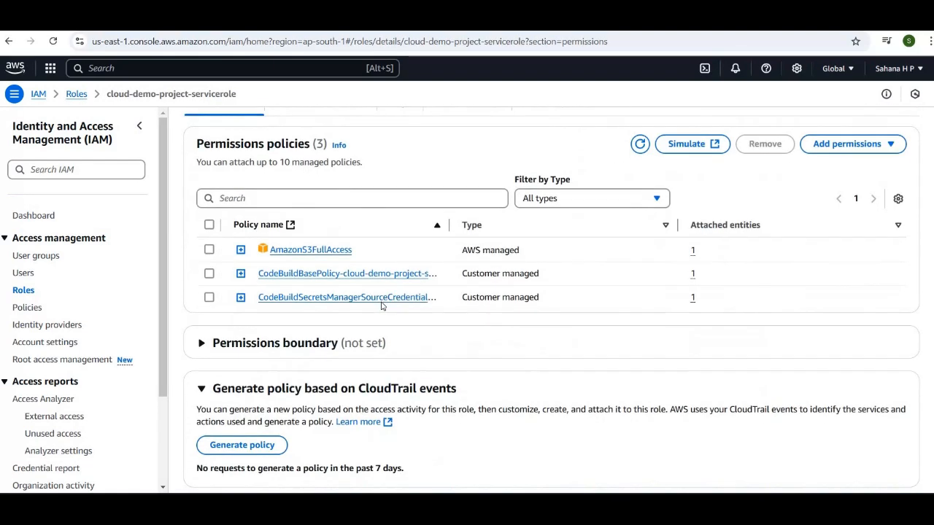
pyautogui.scroll(2, 381, 307)
pyautogui.scroll(1, 381, 307)
pyautogui.scroll(-2, 381, 307)
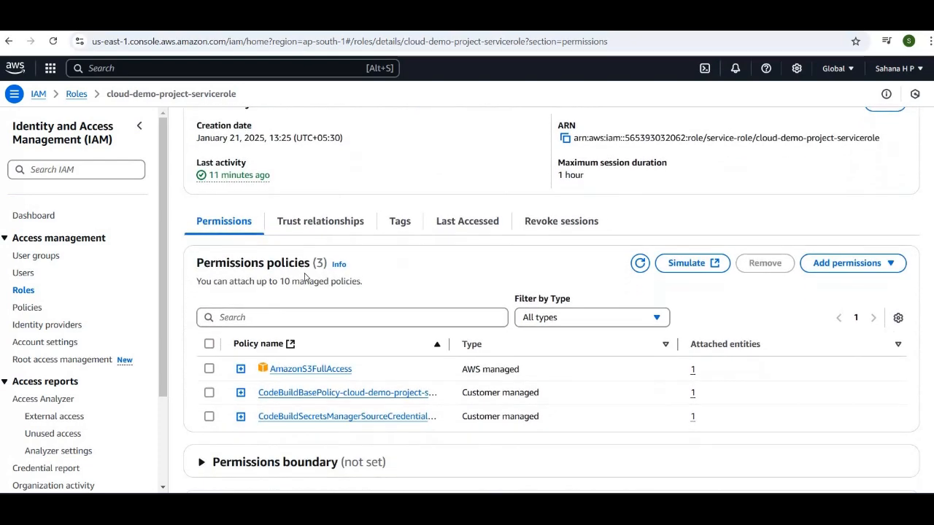
pyautogui.scroll(-1, 359, 281)
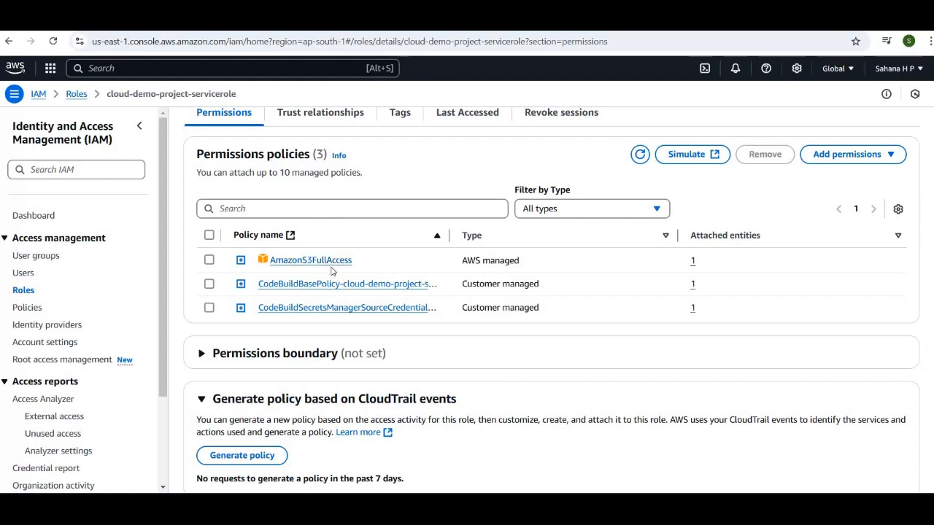
pyautogui.scroll(-1, 332, 271)
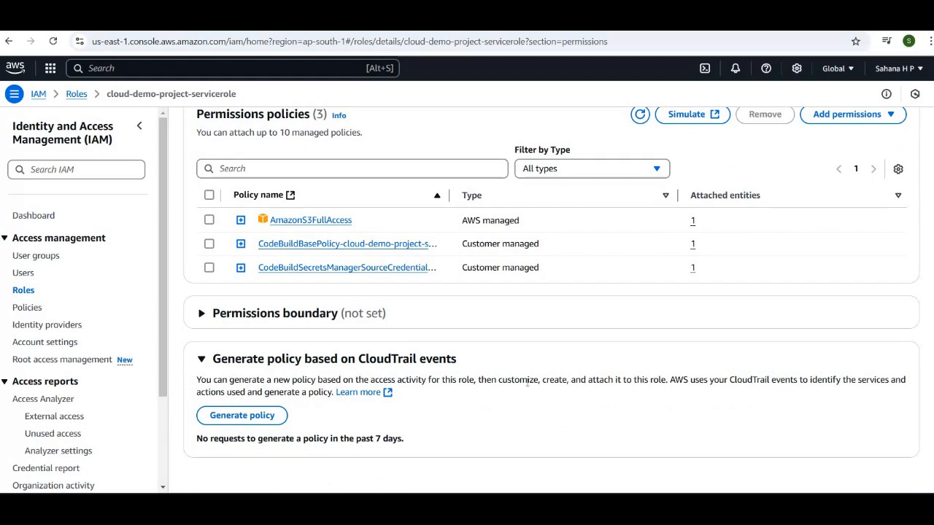
pyautogui.scroll(5, 527, 381)
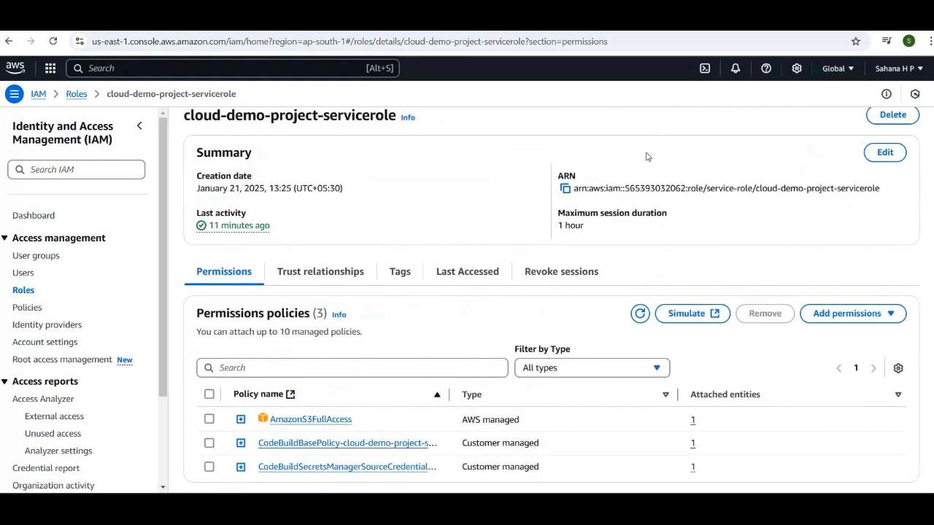
# Return to the CodeBuild build page and examine the whole log of build number 4, including the S3 sync output
pyautogui.click(631, 23)
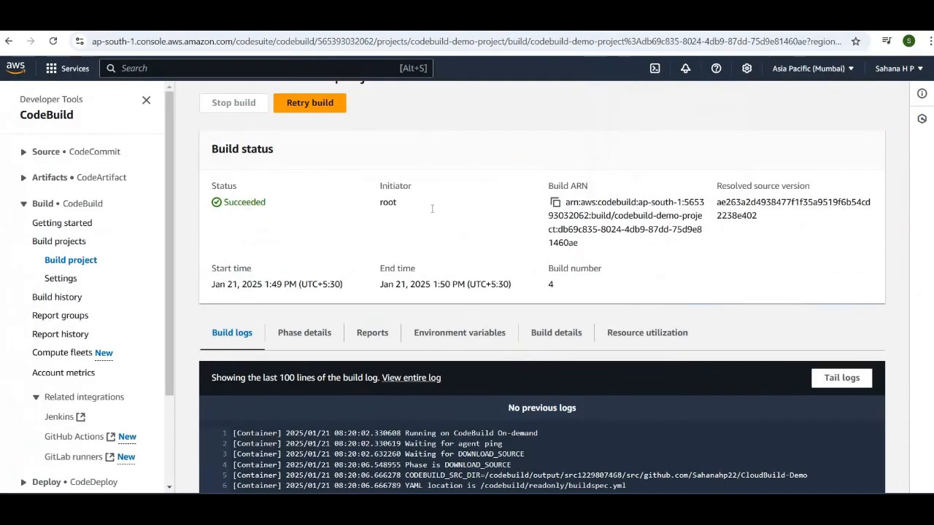
pyautogui.scroll(2, 482, 243)
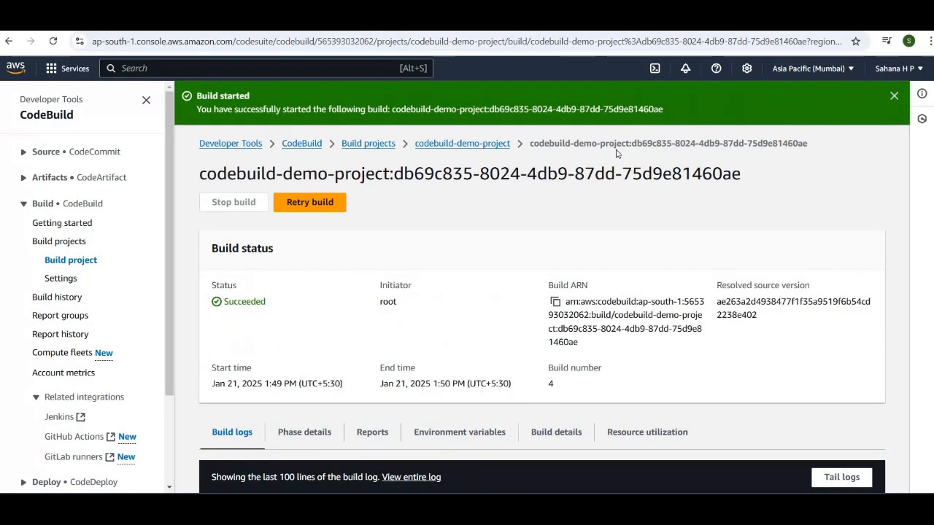
pyautogui.scroll(-10, 616, 153)
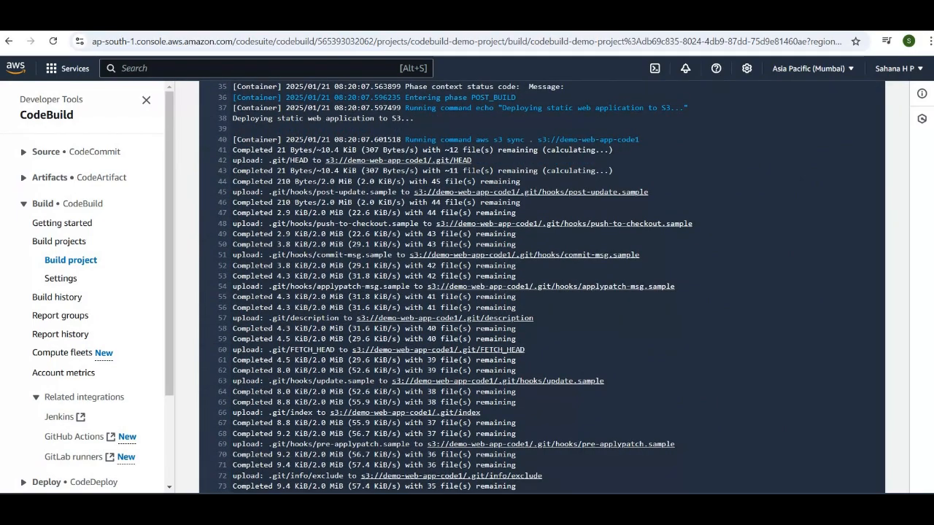
pyautogui.scroll(-15, 562, 148)
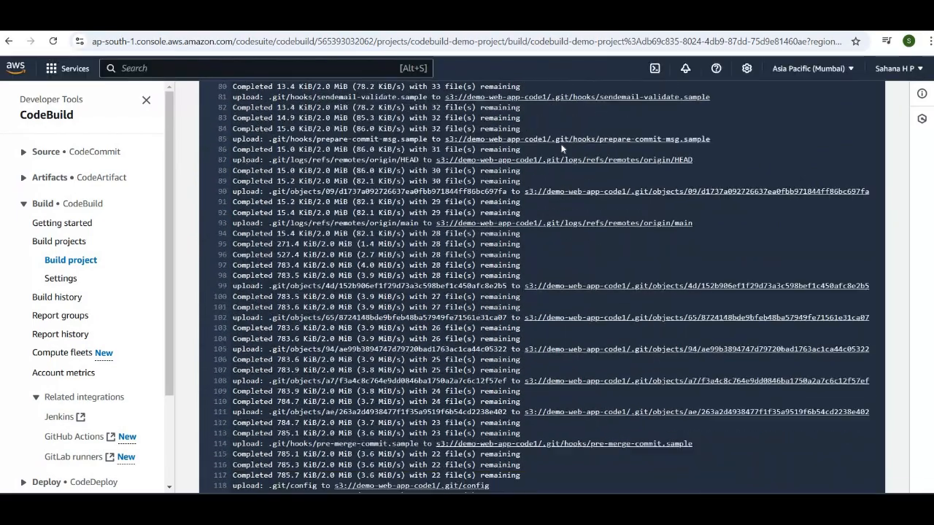
pyautogui.scroll(-1, 562, 149)
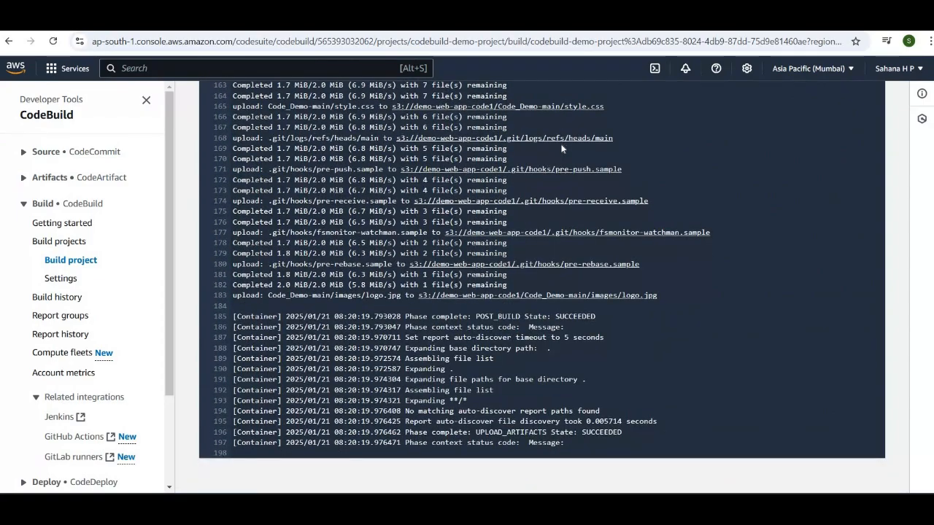
pyautogui.scroll(15, 562, 149)
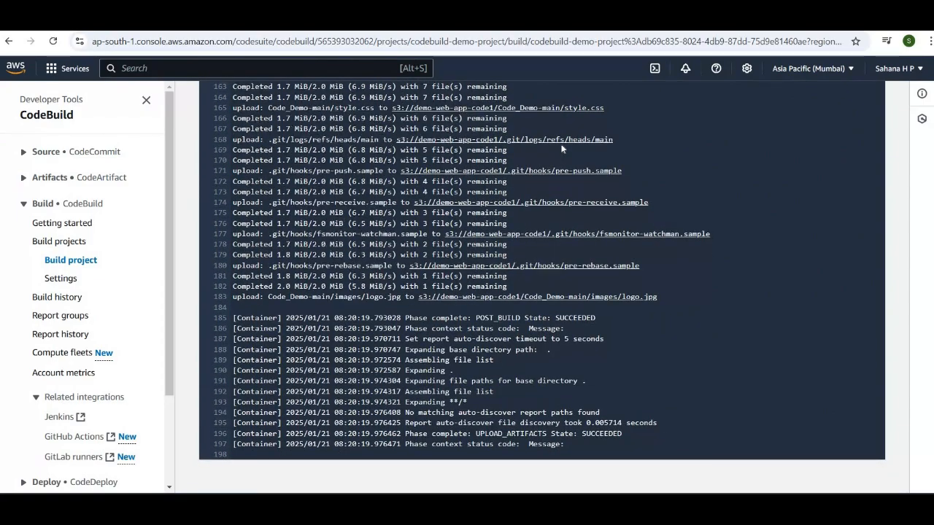
pyautogui.scroll(10, 562, 149)
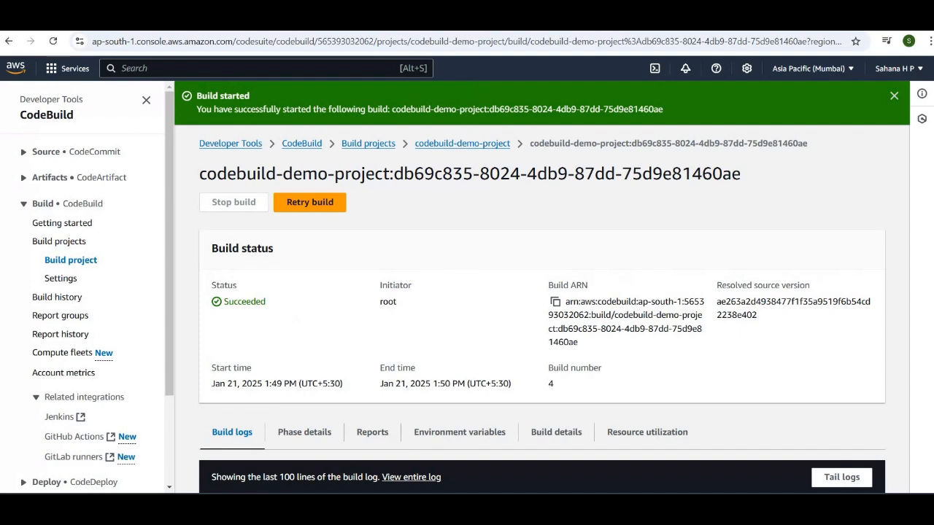
# Switch to S3, refresh the objects of demo-web-app-code1, inspect the Code_Demo-main folder and go back to the bucket
pyautogui.click(764, 20)
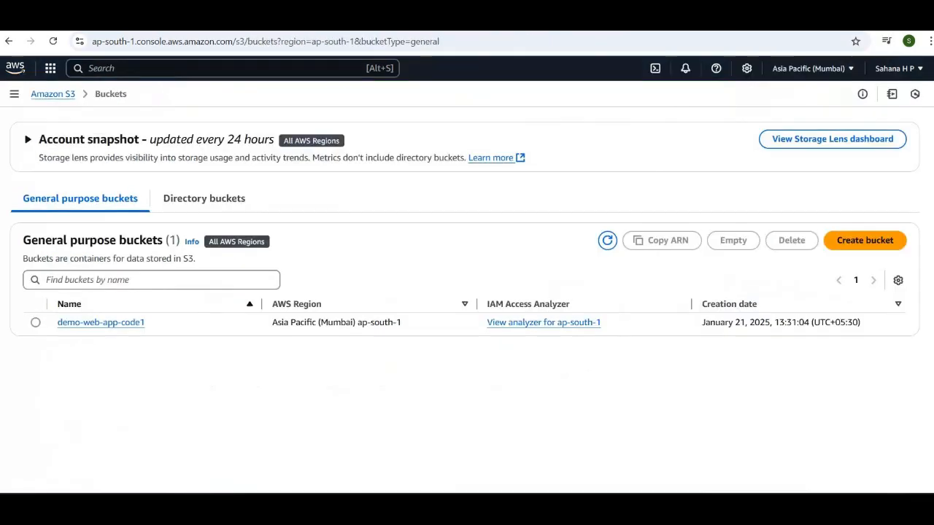
pyautogui.click(115, 323)
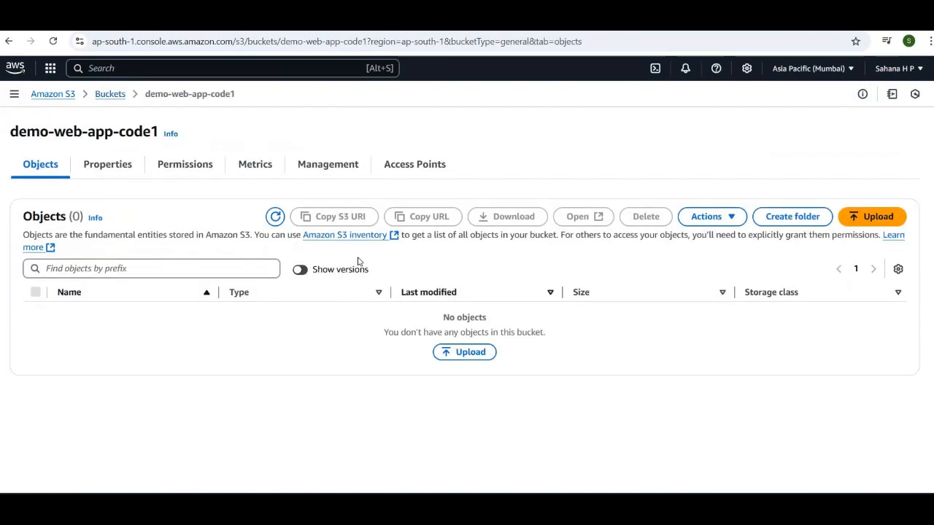
pyautogui.click(275, 217)
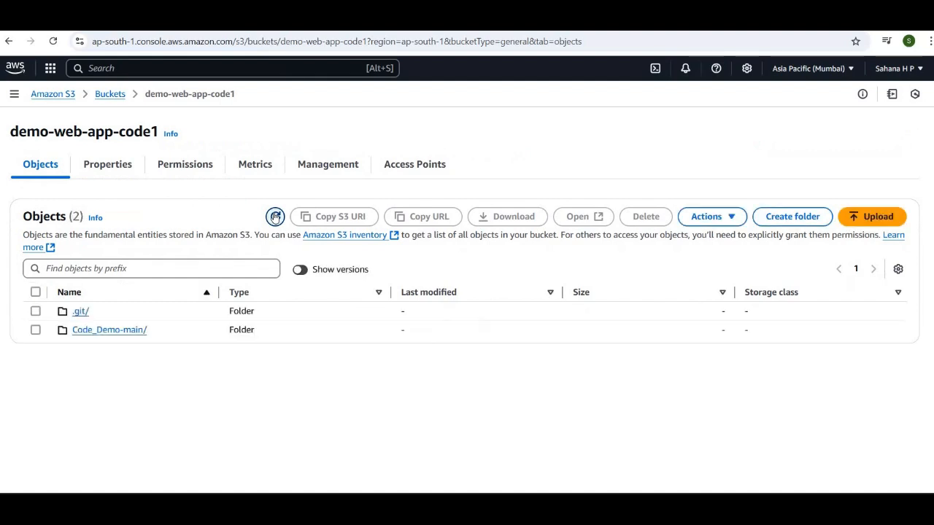
pyautogui.click(102, 332)
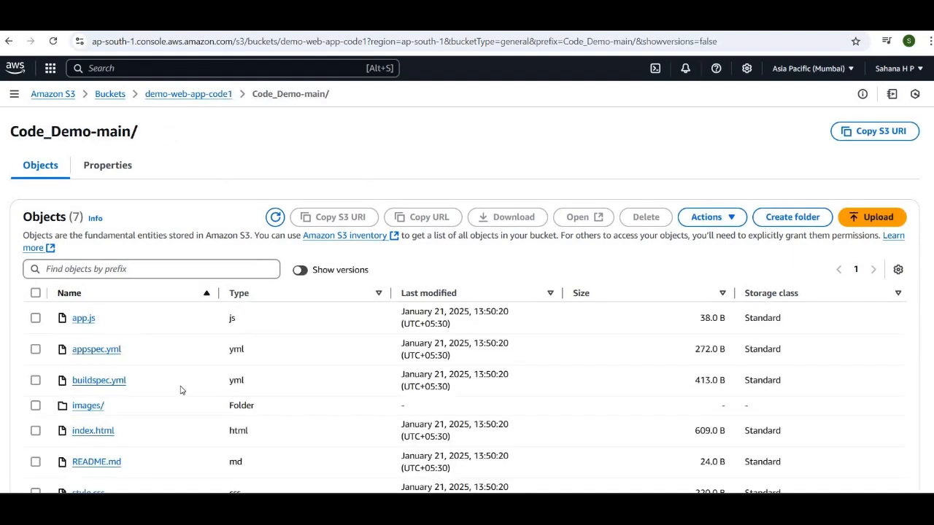
pyautogui.scroll(-1, 180, 389)
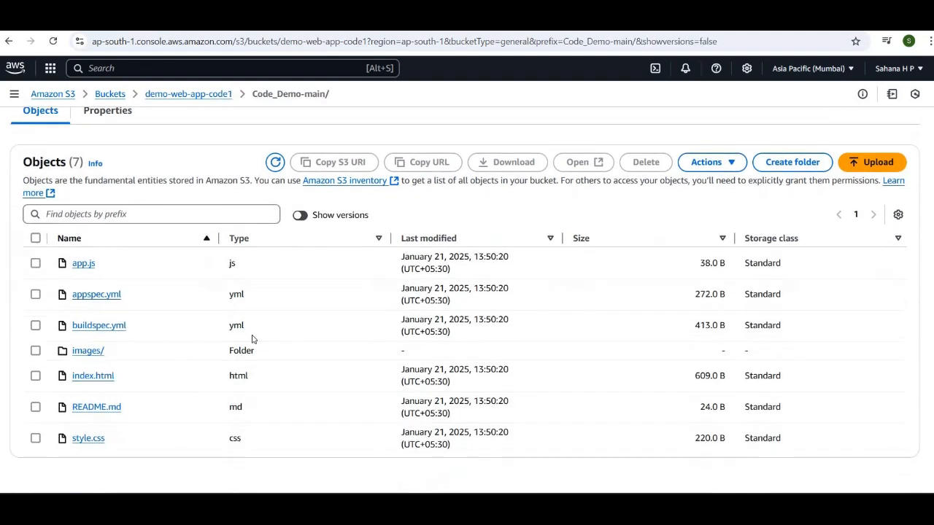
pyautogui.scroll(1, 141, 154)
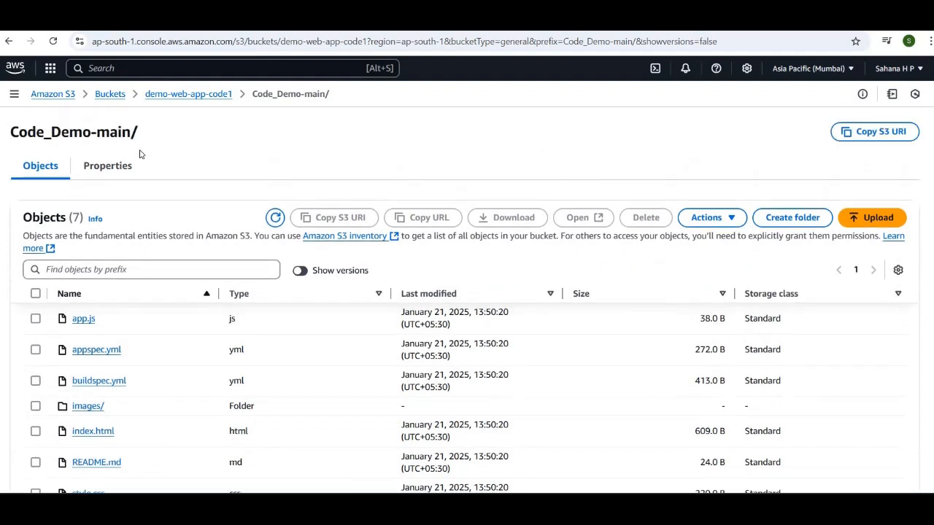
pyautogui.click(194, 96)
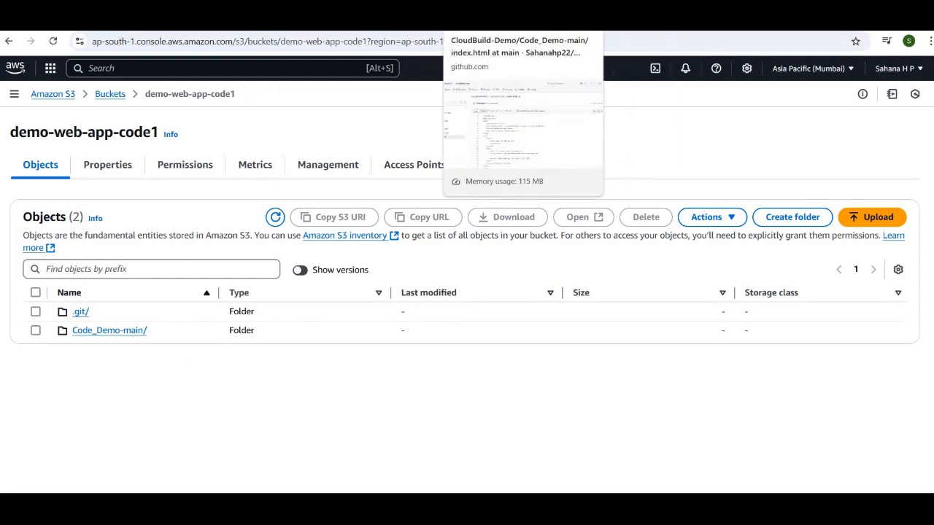
# Switch to the CloudBuild-Demo repository on GitHub and view its Code_Demo-main folder from the repository's root
pyautogui.click(471, 22)
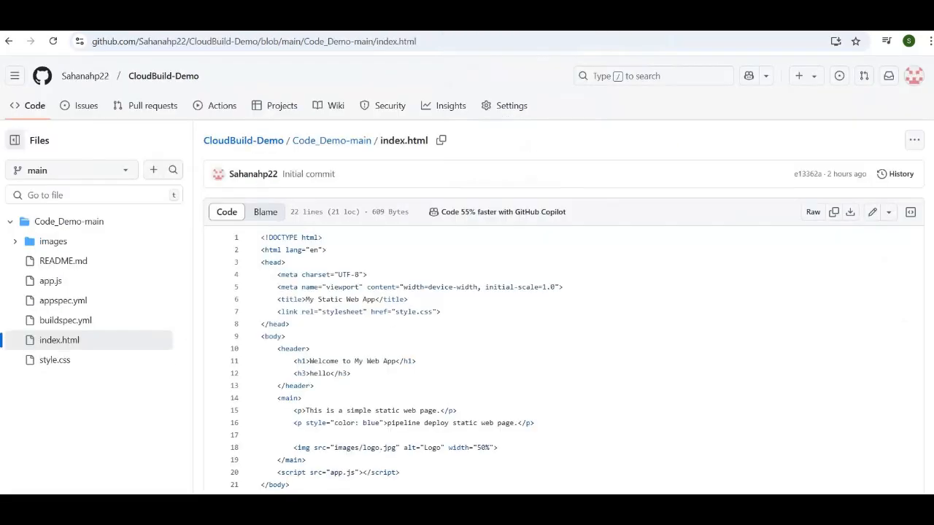
pyautogui.click(29, 112)
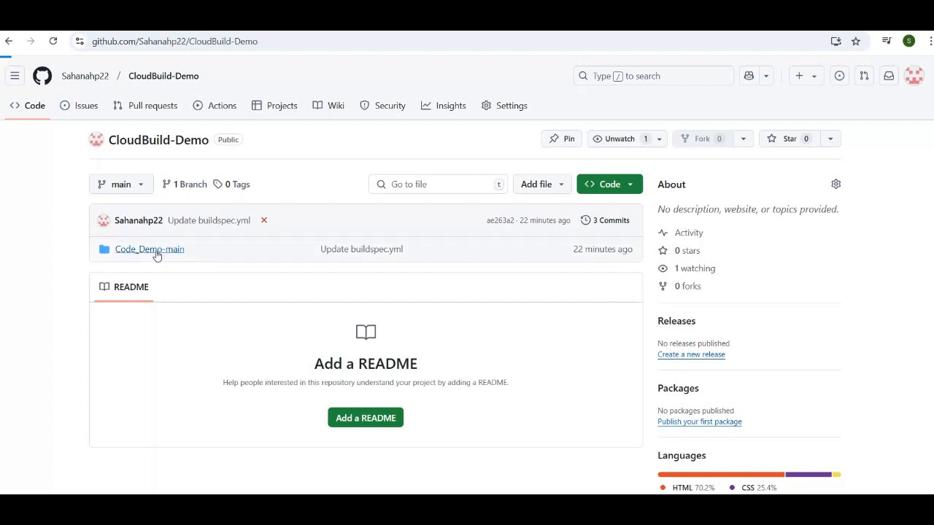
pyautogui.click(156, 252)
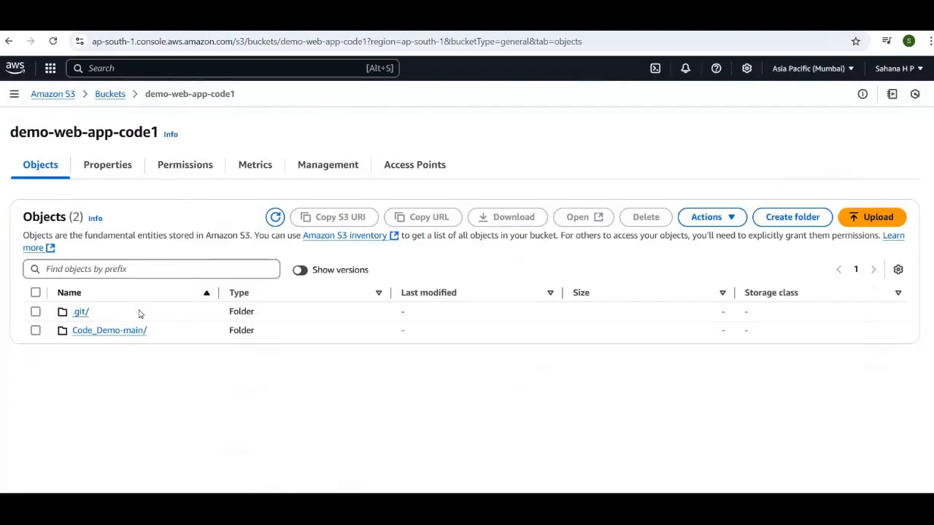
# Check the files of the Code_Demo-main folder in the S3 bucket and return to the CodeBuild build page
pyautogui.click(100, 331)
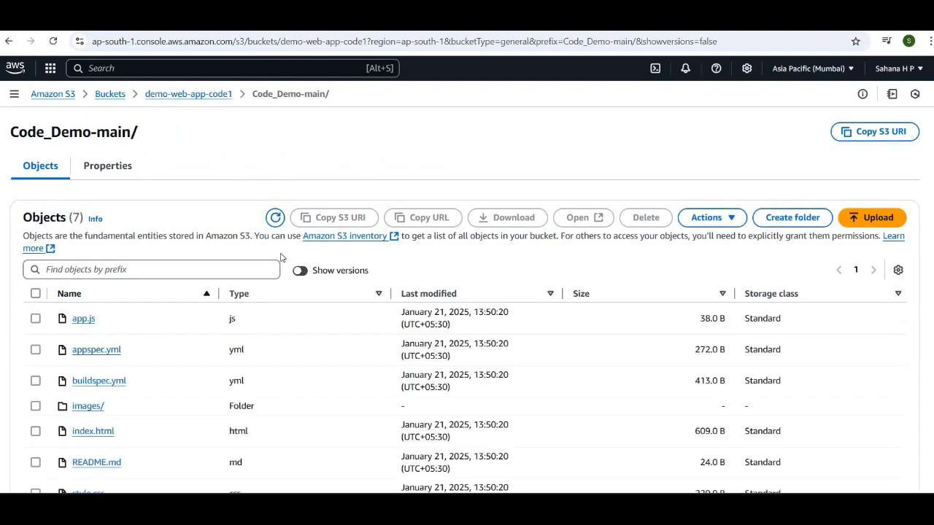
pyautogui.scroll(-1, 315, 284)
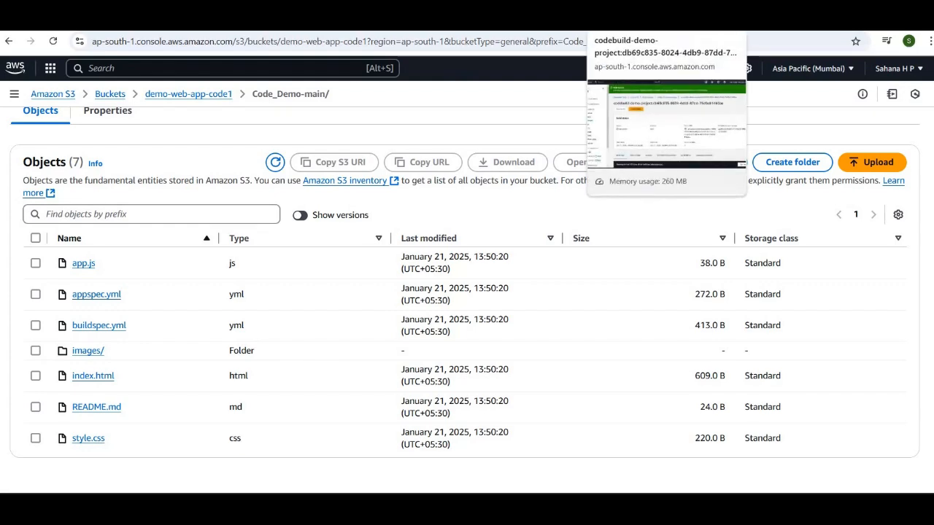
pyautogui.click(643, 15)
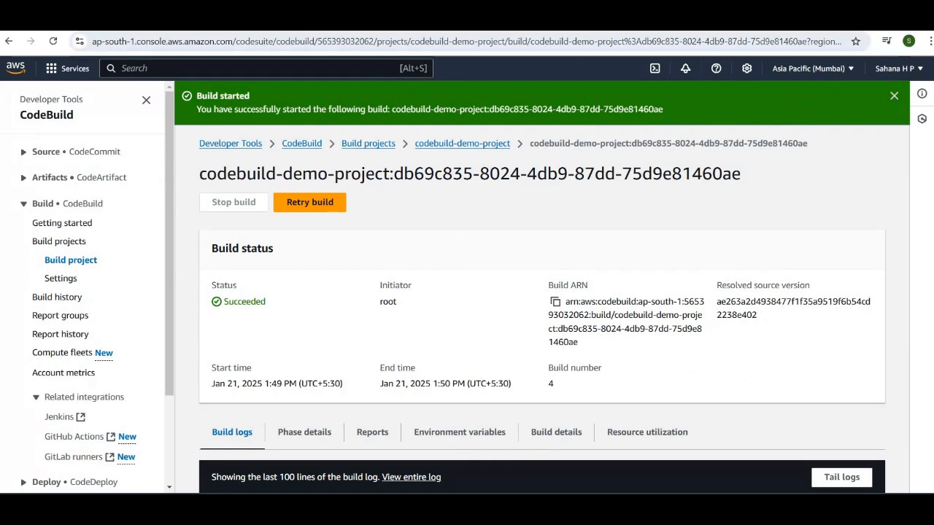
# Switch to the S3 properties of demo-web-app-code1, find the static website hosting settings and open the bucket website endpoint
pyautogui.click(526, 15)
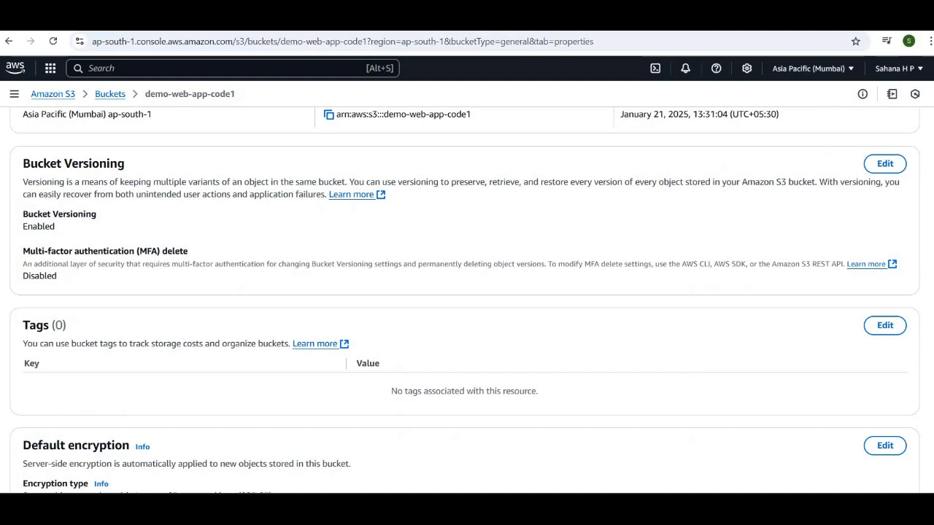
pyautogui.scroll(-5, 552, 275)
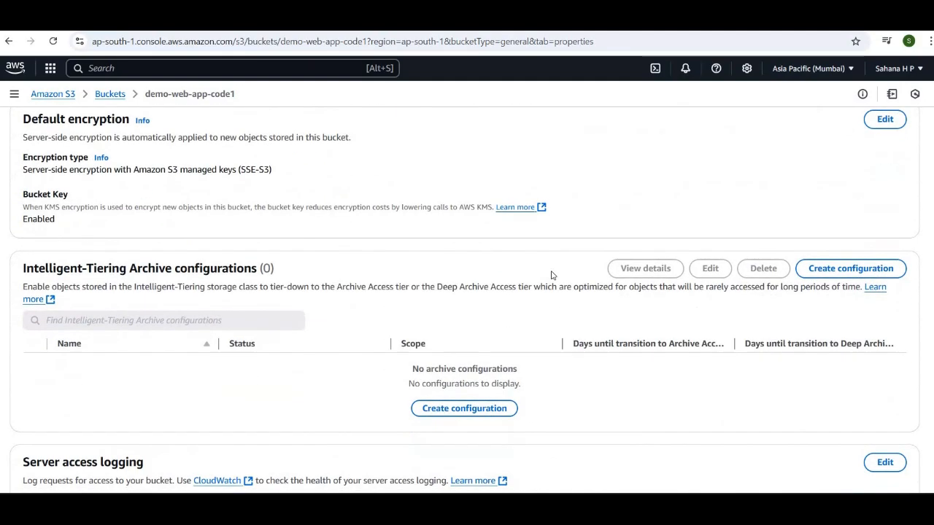
pyautogui.scroll(-7, 551, 275)
pyautogui.scroll(9, 552, 275)
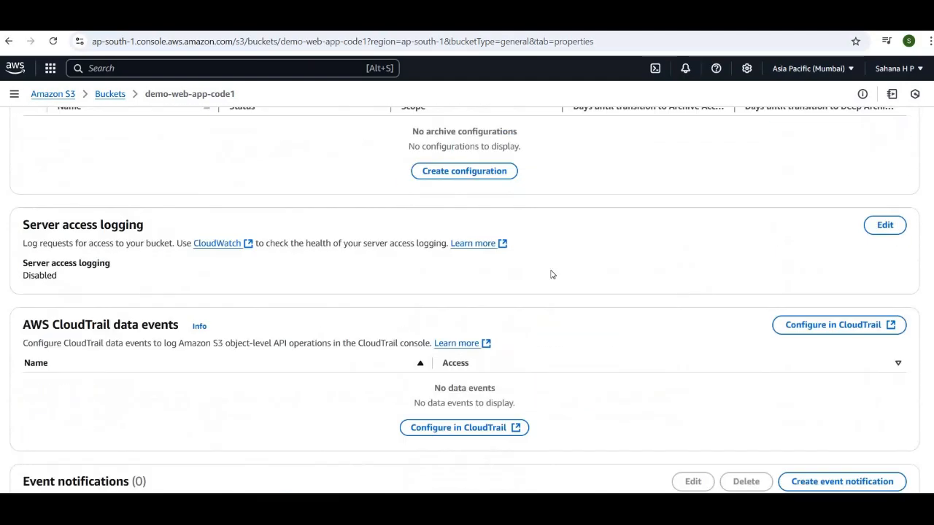
pyautogui.scroll(3, 552, 274)
pyautogui.scroll(-12, 551, 274)
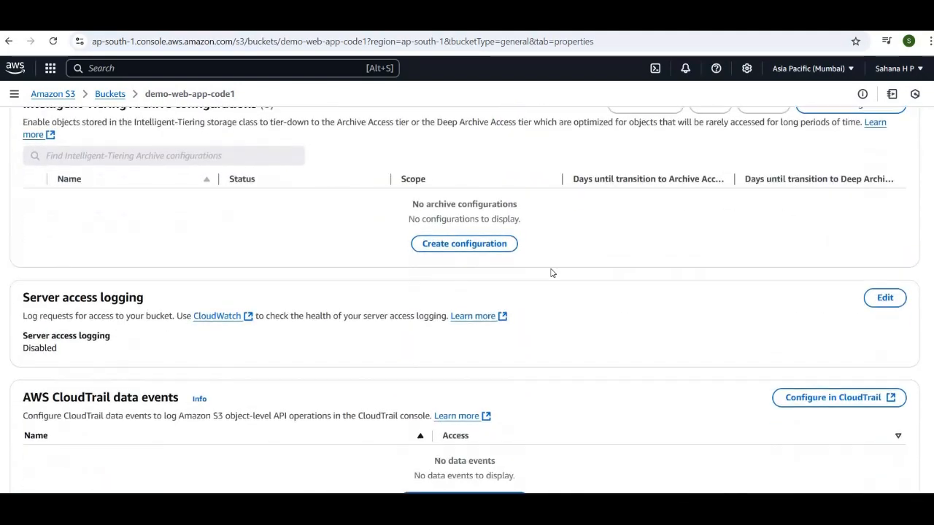
pyautogui.scroll(-8, 551, 273)
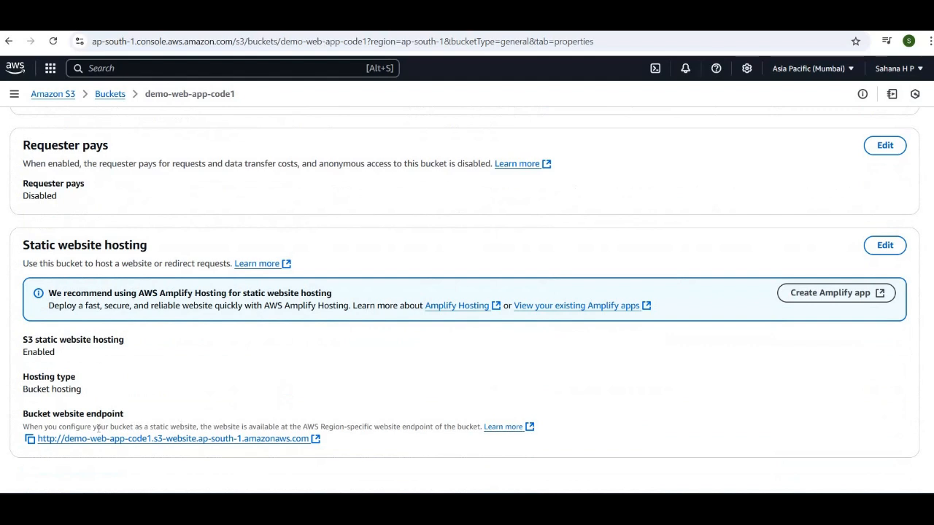
pyautogui.click(128, 439)
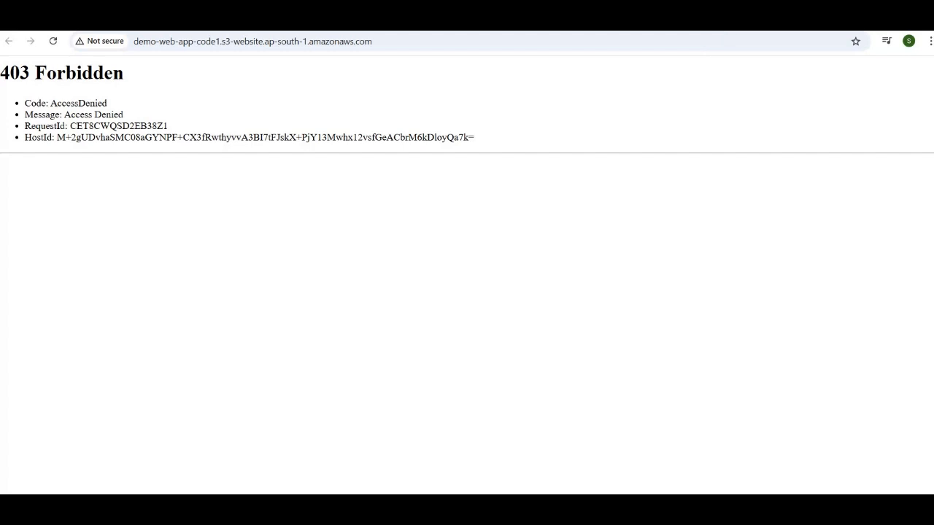
# Return to the demo-web-app-code1 bucket and open its bucket policy for editing from the permissions
pyautogui.hotkey('ctrl', 'shift', 'Tab')
pyautogui.scroll(20, 209, 283)
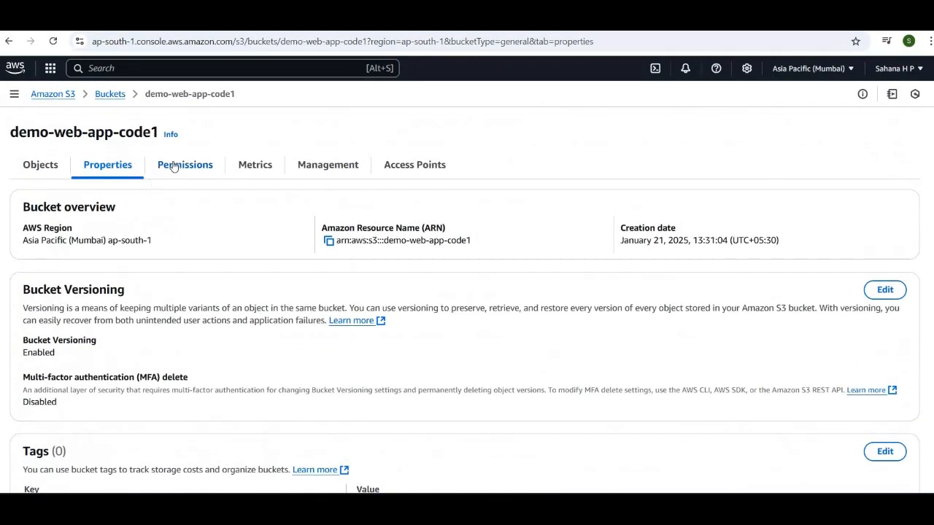
pyautogui.click(176, 164)
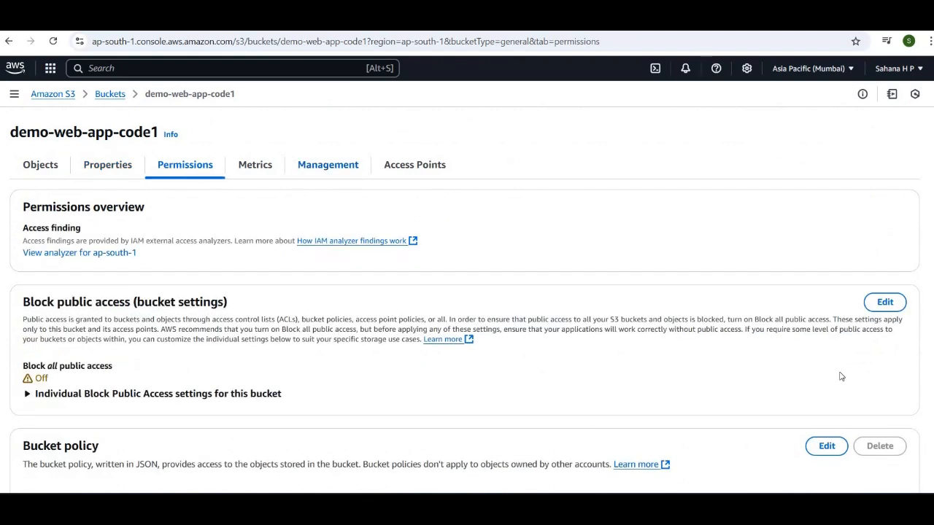
pyautogui.click(822, 450)
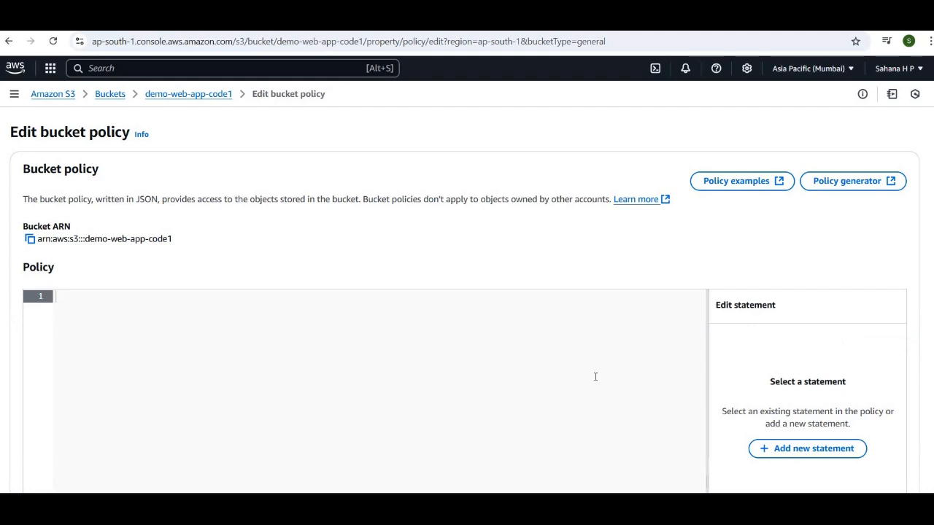
pyautogui.scroll(-4, 595, 377)
pyautogui.scroll(2, 595, 380)
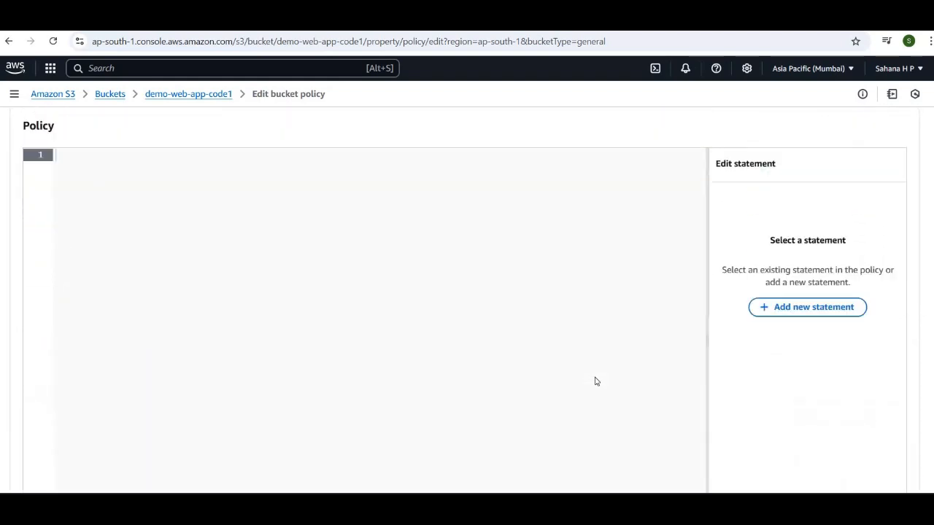
pyautogui.scroll(2, 595, 381)
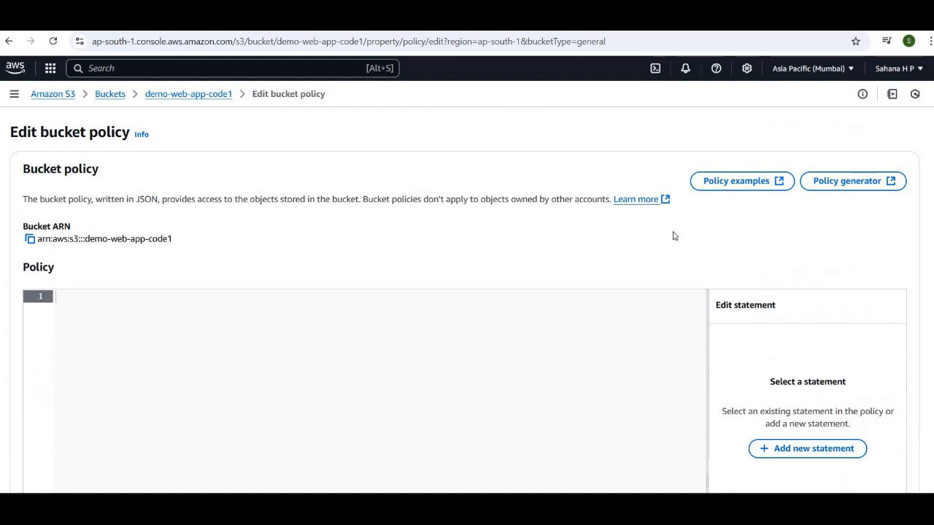
pyautogui.scroll(-2, 673, 236)
pyautogui.scroll(2, 919, 202)
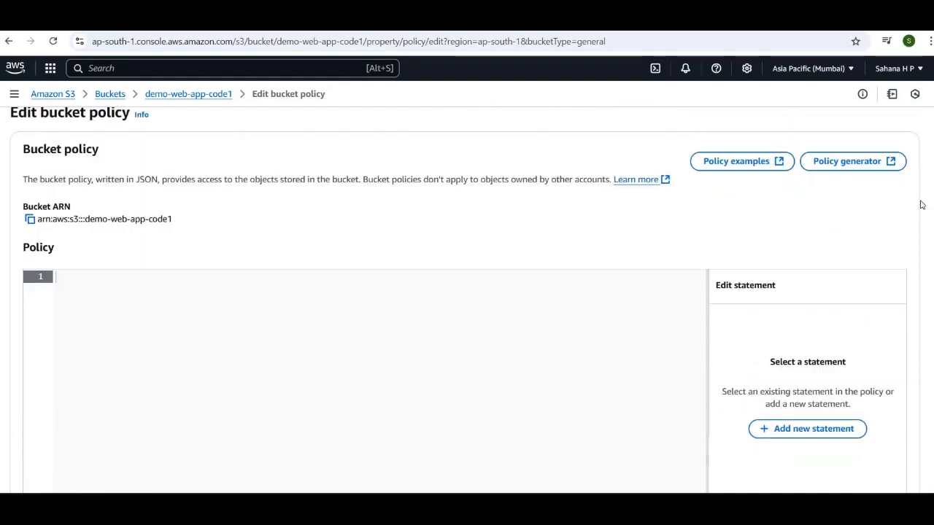
# Open the AWS Policy Generator from the bucket policy editor and choose S3 Bucket Policy as the policy type
pyautogui.click(842, 181)
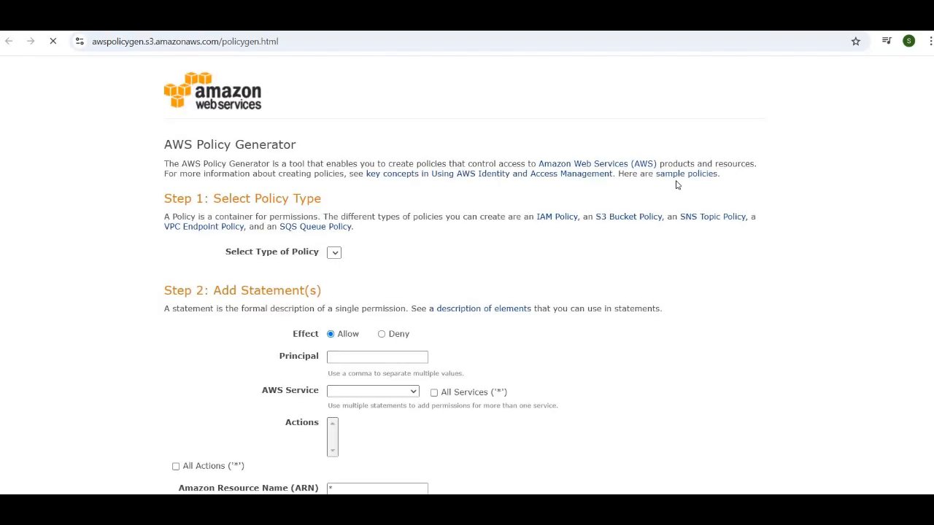
pyautogui.scroll(-1, 677, 184)
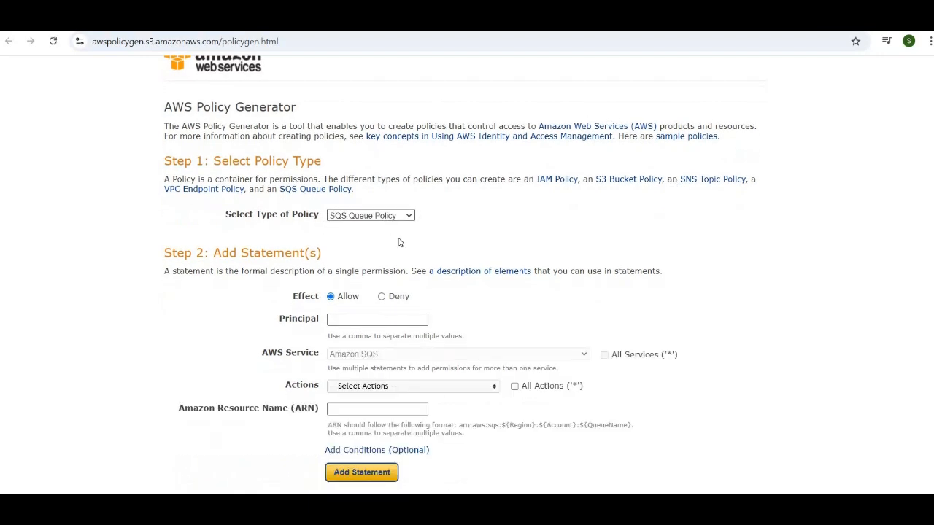
pyautogui.scroll(-2, 411, 259)
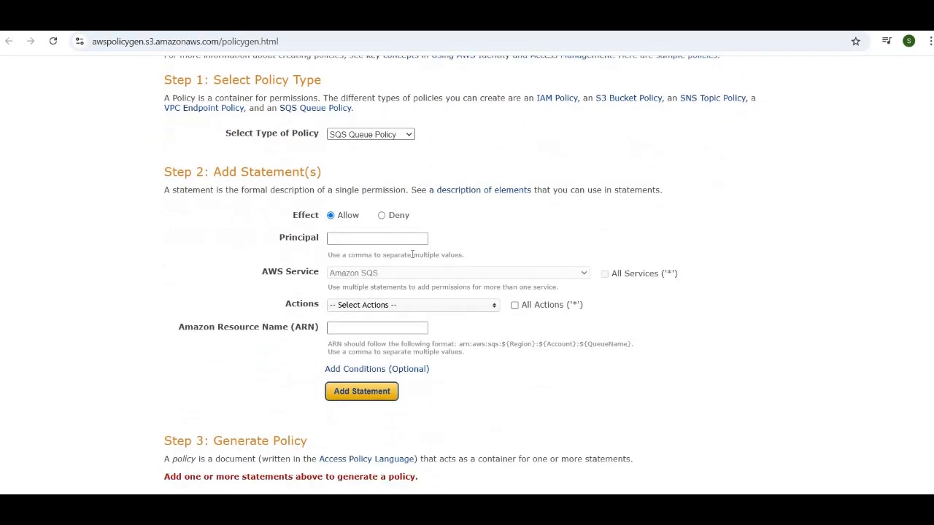
pyautogui.scroll(-1, 413, 254)
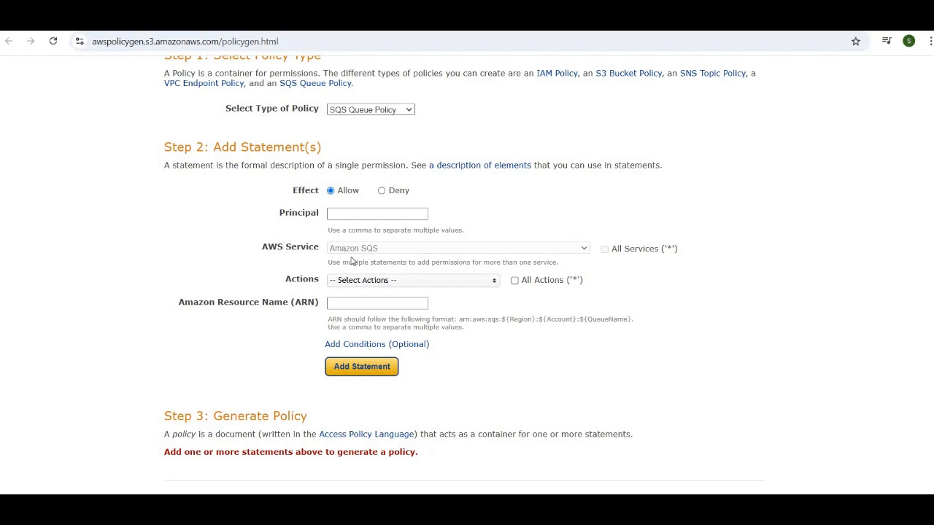
pyautogui.scroll(-2, 351, 260)
pyautogui.scroll(3, 352, 261)
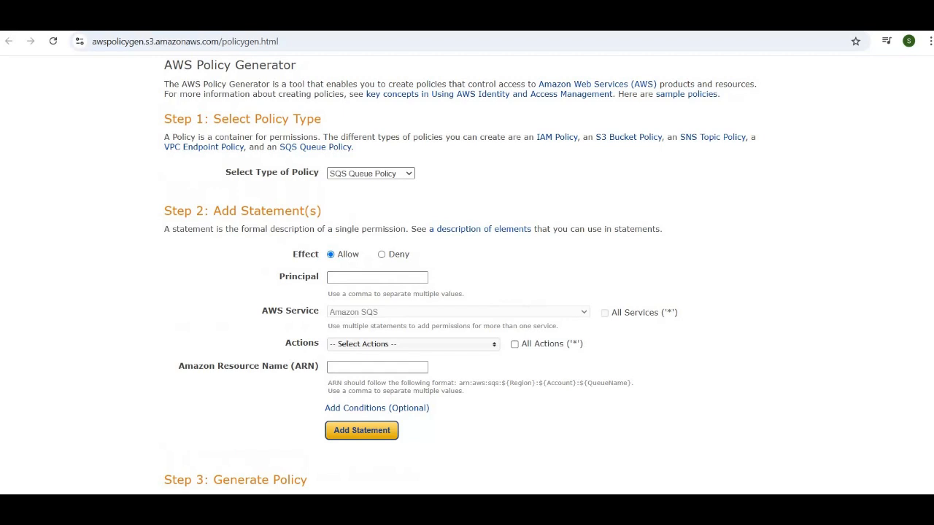
pyautogui.click(407, 177)
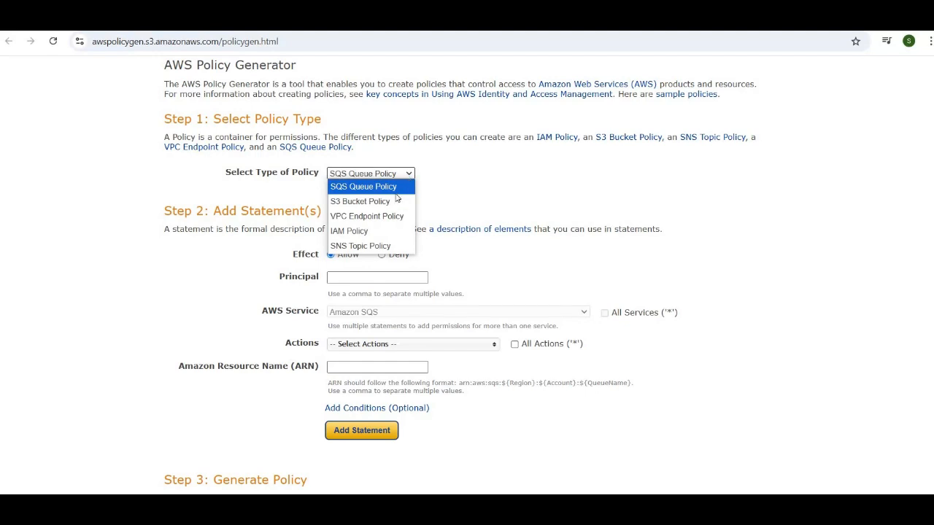
pyautogui.click(390, 202)
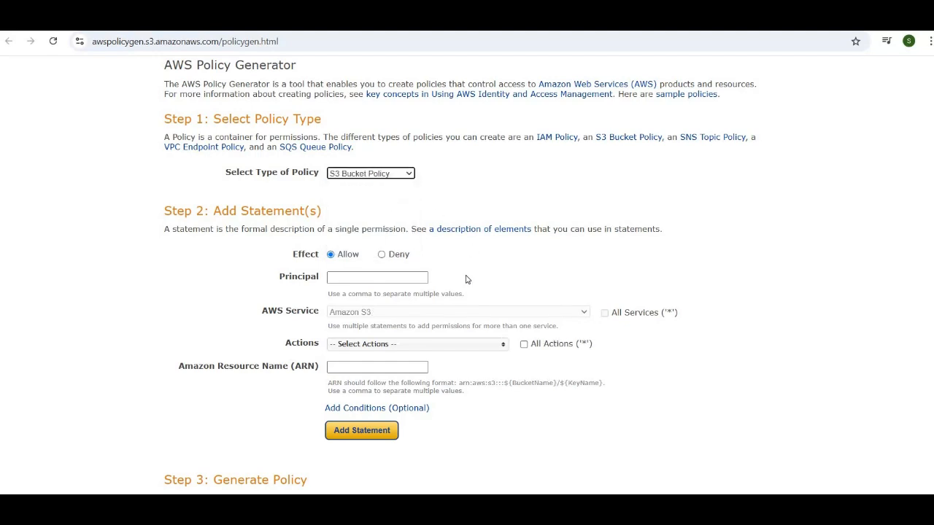
# Set the statement's principal to * and select the GetObject action for Amazon S3
pyautogui.click(353, 275)
pyautogui.click(351, 277)
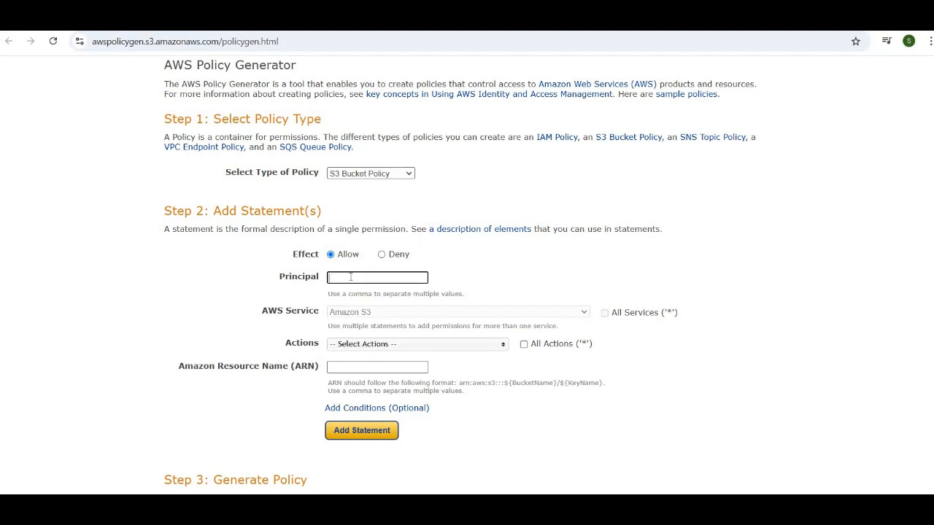
pyautogui.write('*')
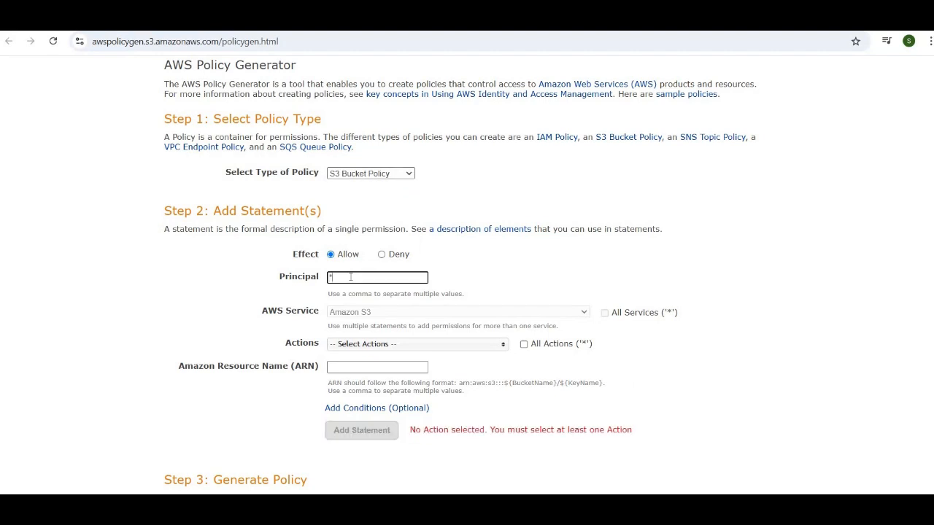
pyautogui.click(502, 349)
pyautogui.scroll(-5, 440, 422)
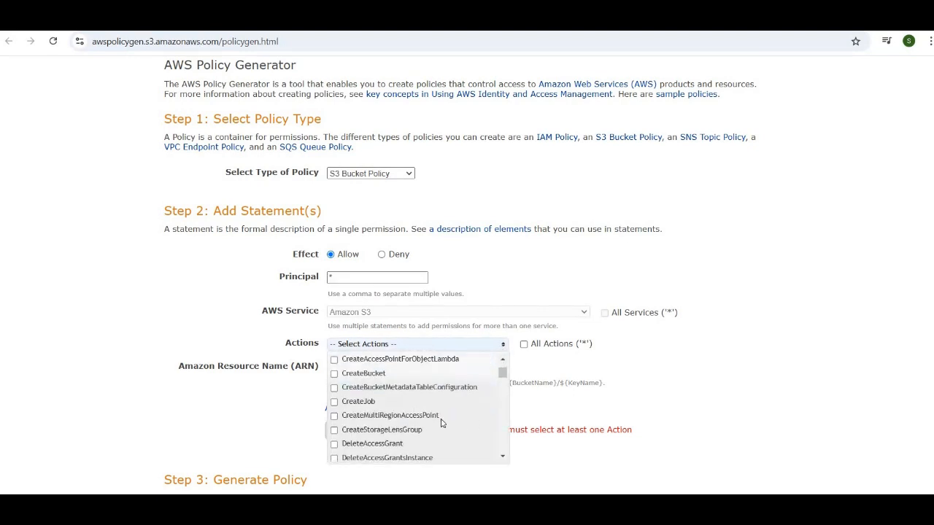
pyautogui.scroll(-8, 441, 423)
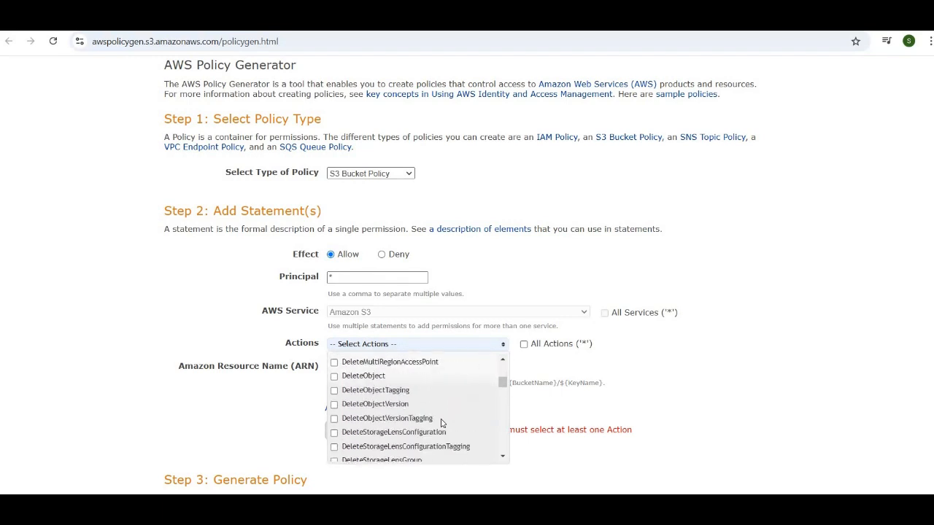
pyautogui.scroll(-1, 440, 422)
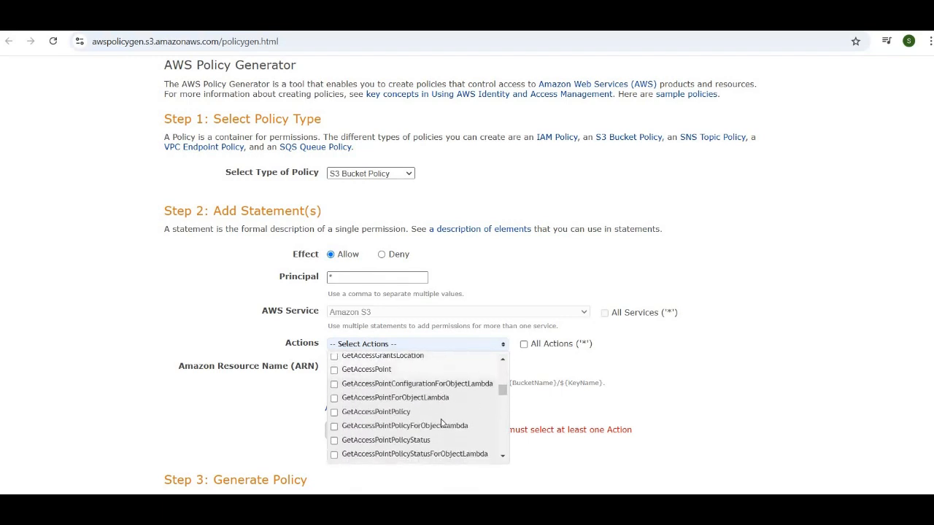
pyautogui.scroll(-5, 441, 422)
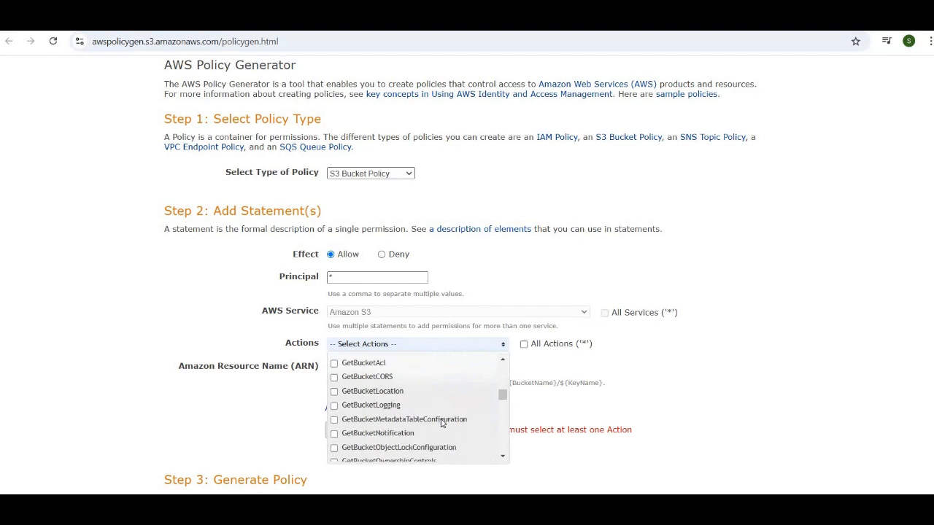
pyautogui.scroll(-8, 441, 423)
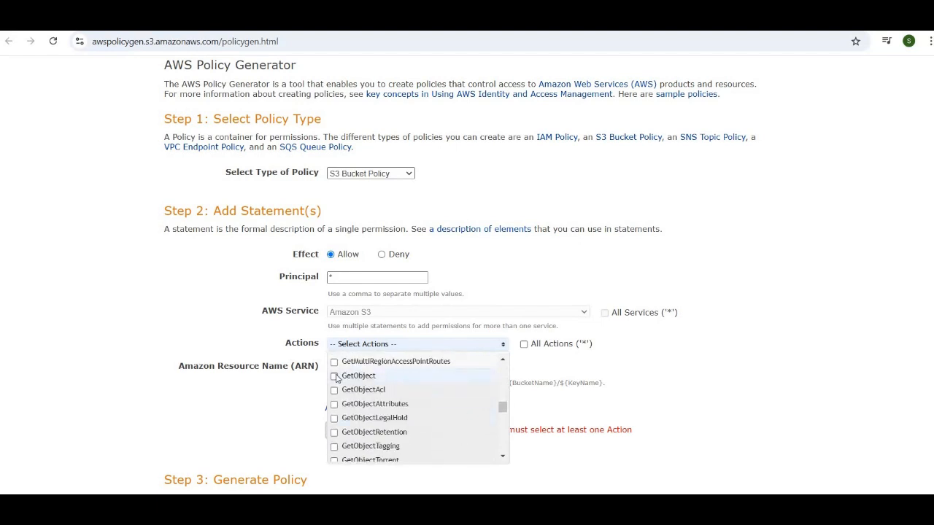
pyautogui.click(335, 377)
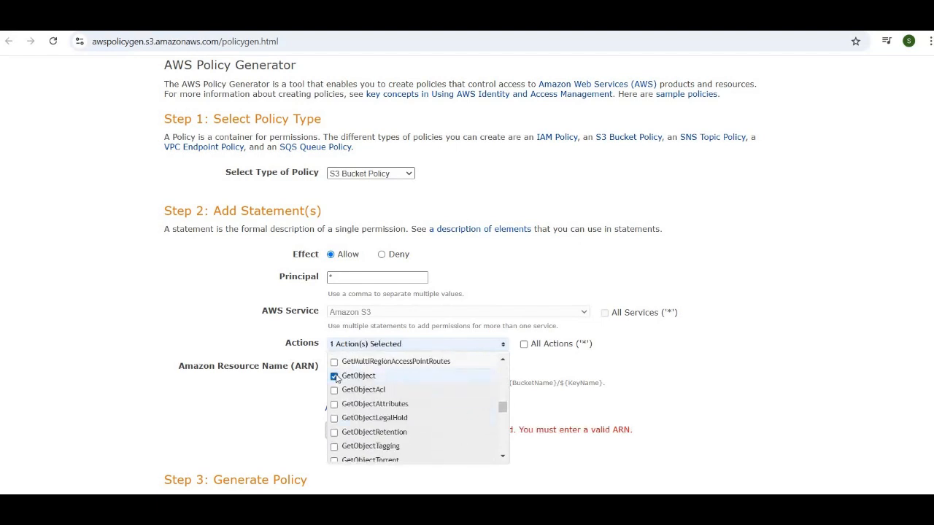
pyautogui.click(654, 375)
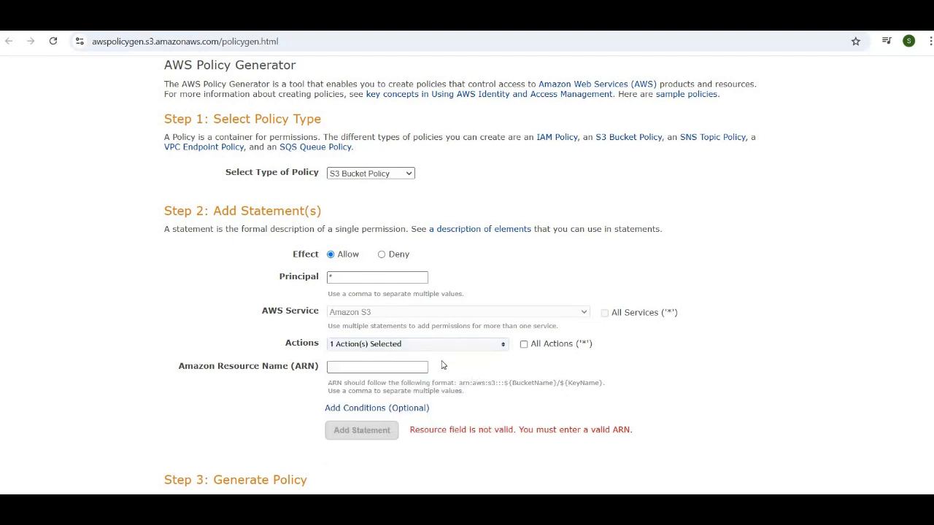
# Copy the bucket ARN arn:aws:s3:::demo-web-app-code1 from the bucket policy editor, paste it as the statement's resource and add the statement
pyautogui.click(393, 368)
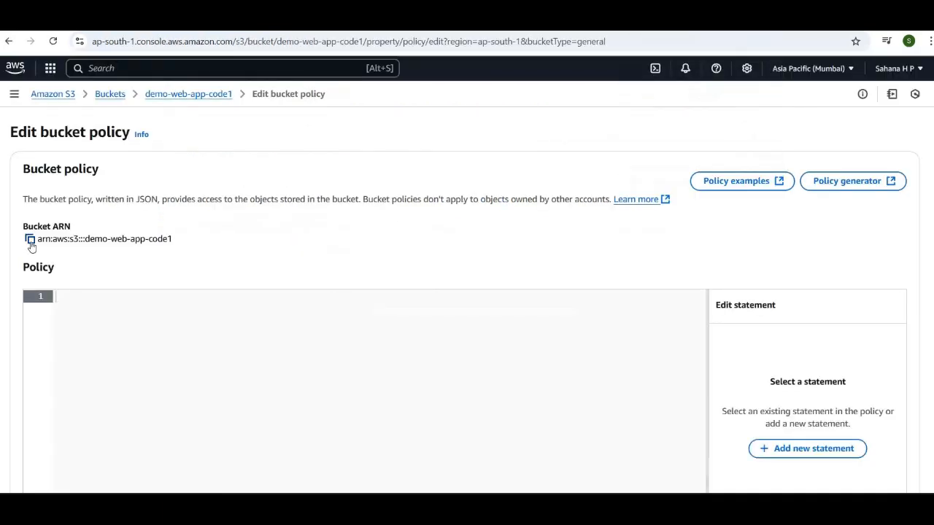
pyautogui.click(30, 240)
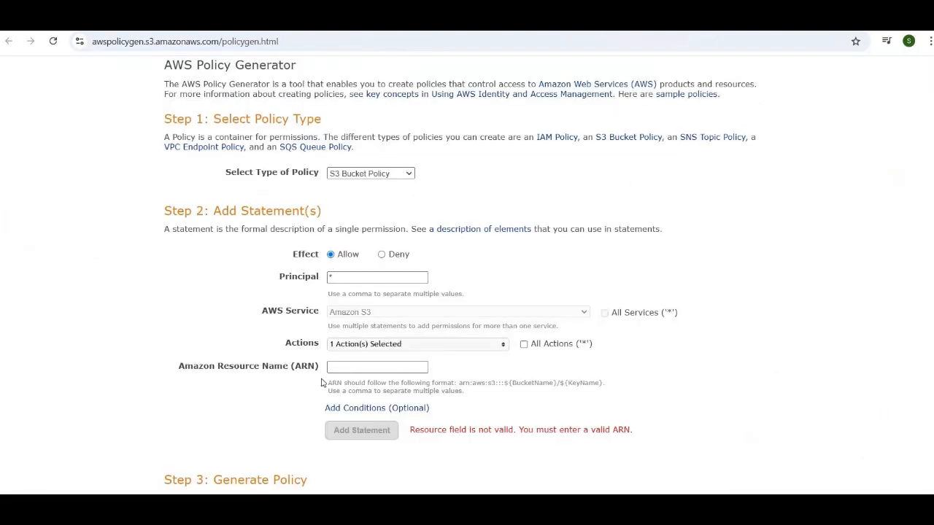
pyautogui.click(339, 366)
pyautogui.click(339, 366)
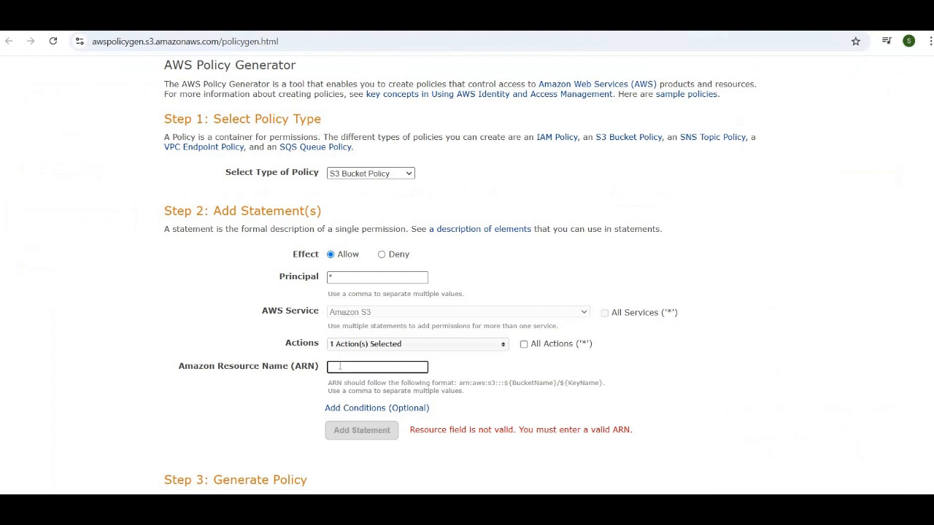
pyautogui.hotkey('ctrl', 'v')
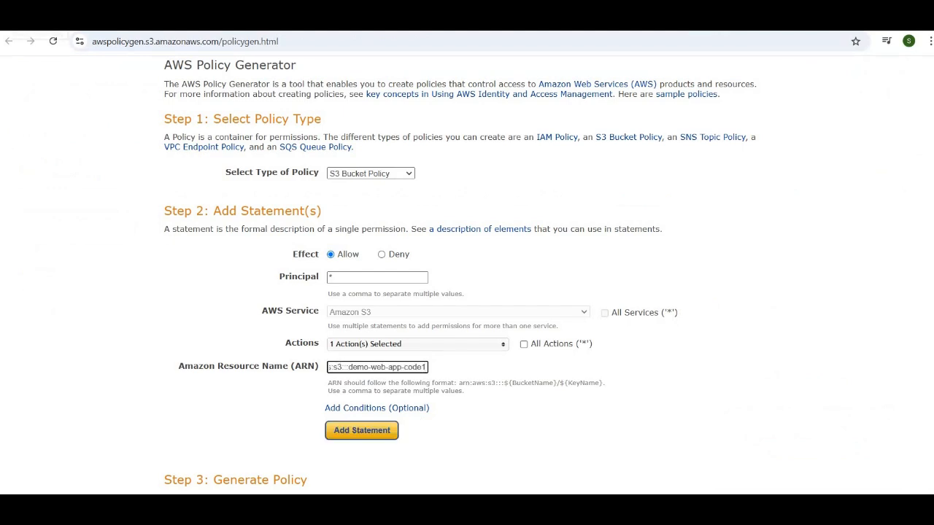
pyautogui.click(341, 433)
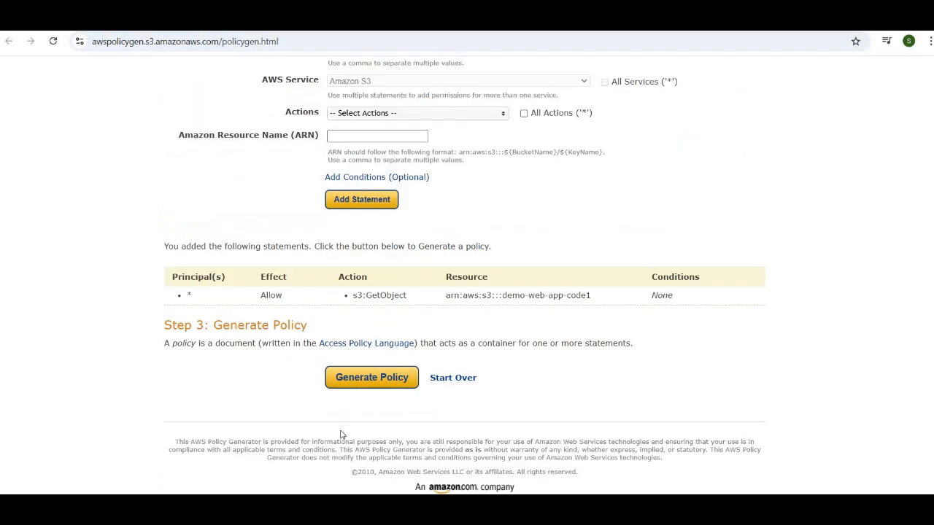
# Generate the policy JSON, copy it into the demo-web-app-code1 bucket policy editor and close the generator's policy document
pyautogui.click(375, 380)
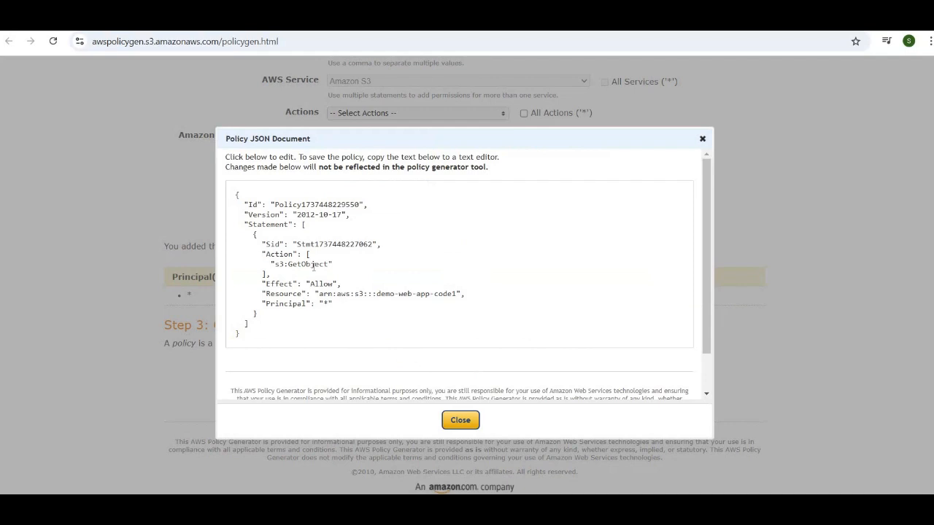
pyautogui.moveTo(237, 195); pyautogui.dragTo(275, 335)
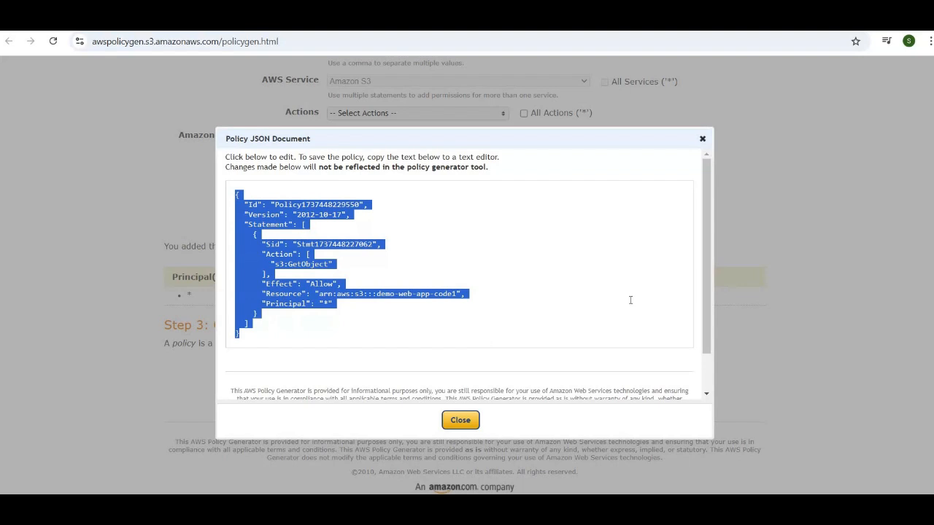
pyautogui.click(613, 314)
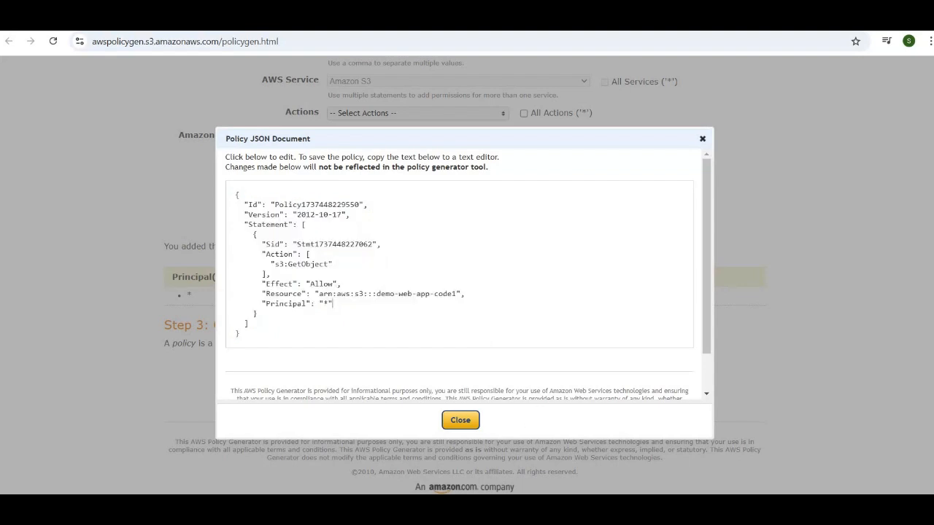
pyautogui.click(504, 16)
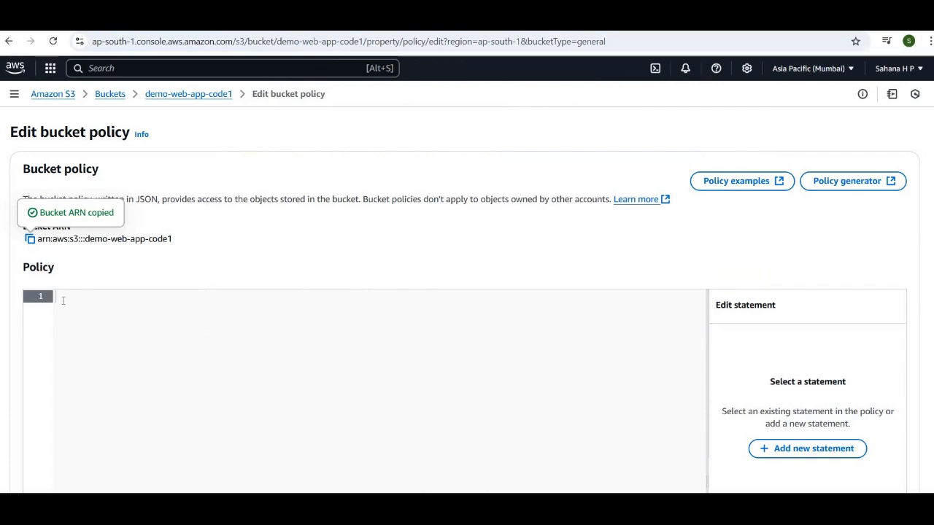
pyautogui.click(62, 296)
pyautogui.hotkey('ctrl', 'v')
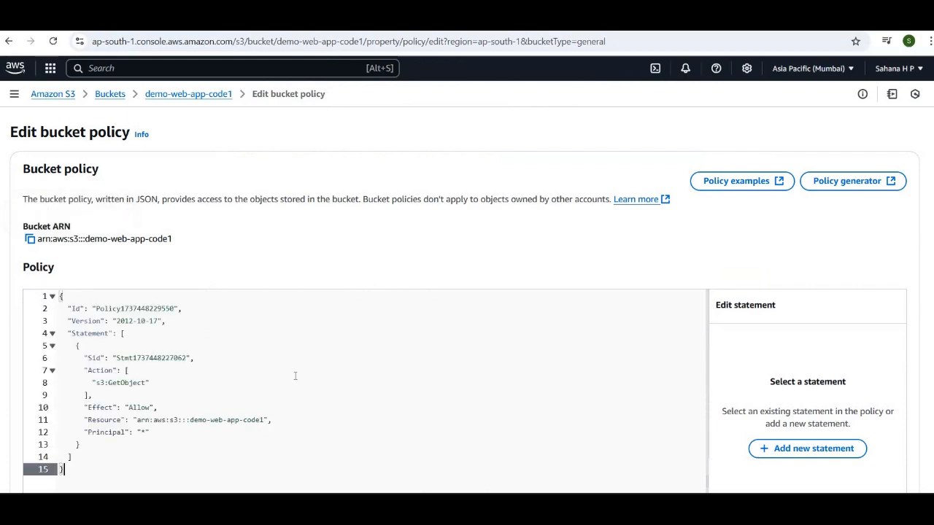
pyautogui.scroll(-3, 295, 376)
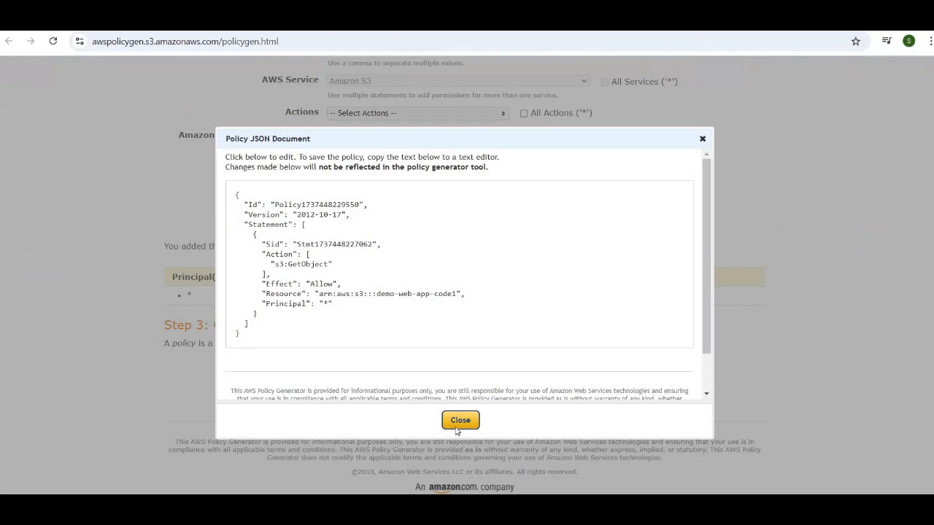
pyautogui.click(458, 421)
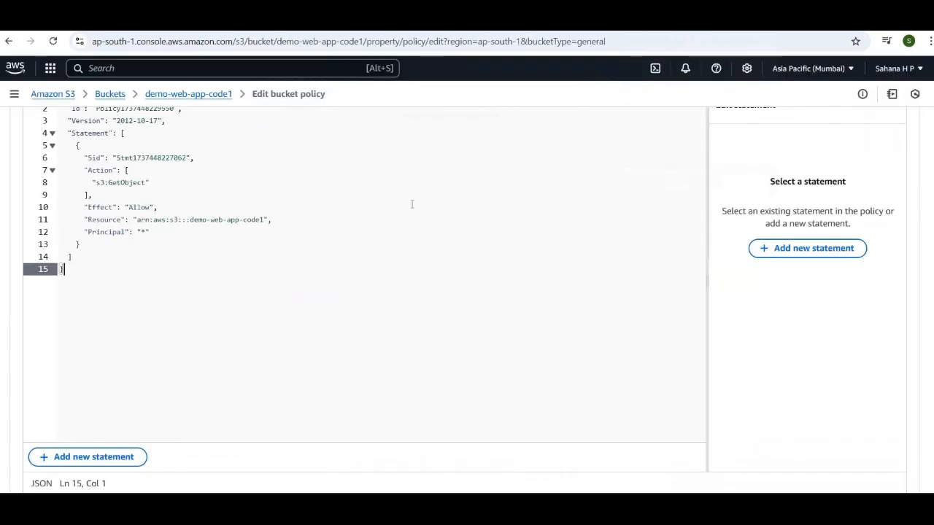
# Try to save the bucket policy, recheck its statement and submit the changes again
pyautogui.scroll(-5, 413, 202)
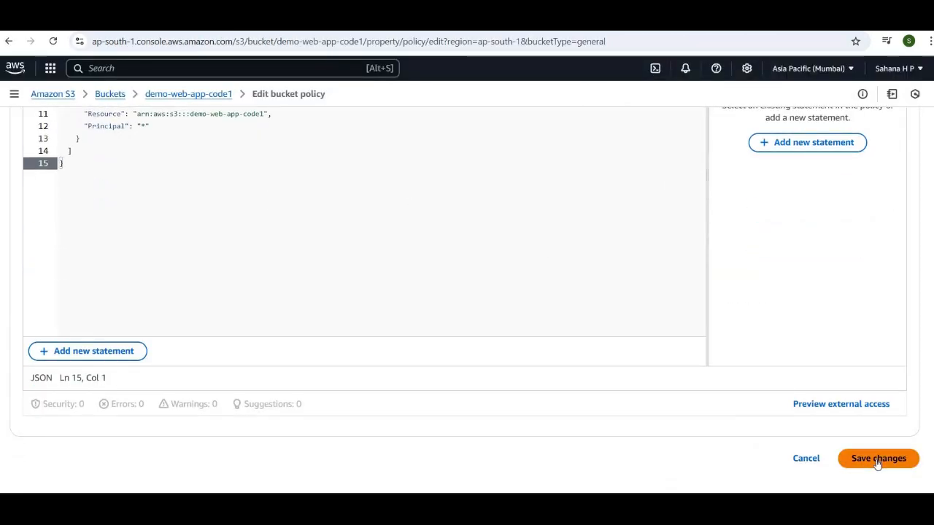
pyautogui.click(878, 460)
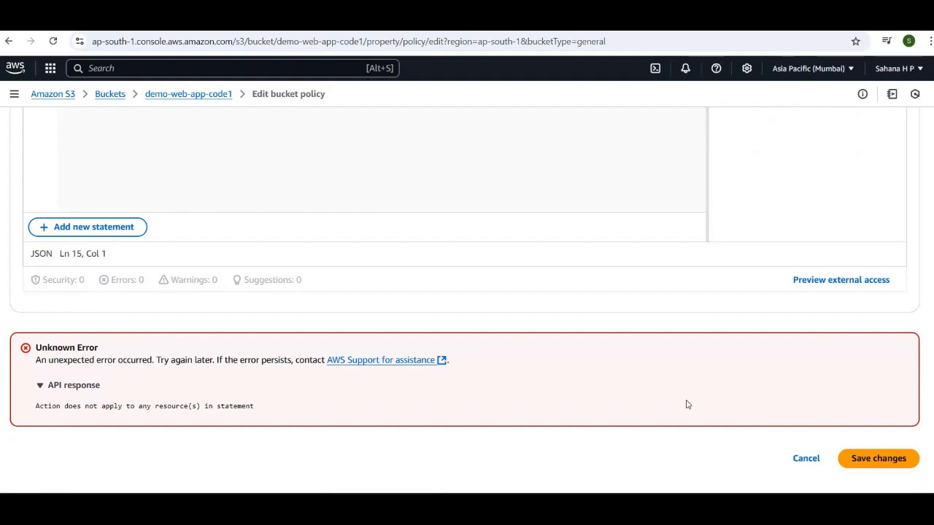
pyautogui.scroll(5, 354, 172)
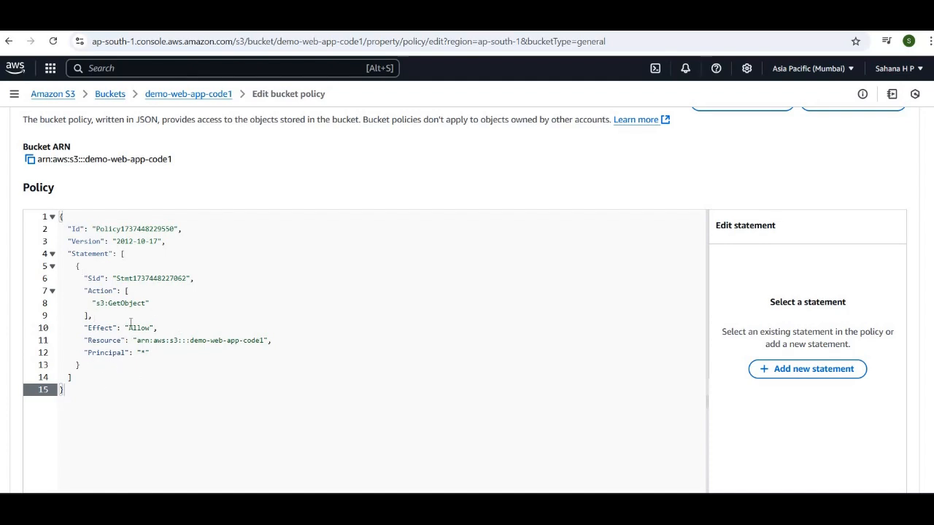
pyautogui.scroll(-5, 365, 394)
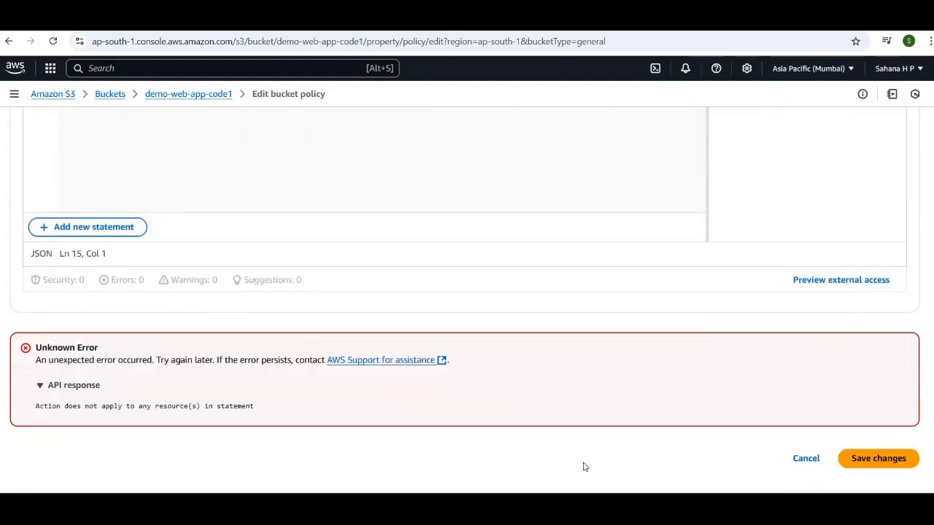
pyautogui.click(883, 460)
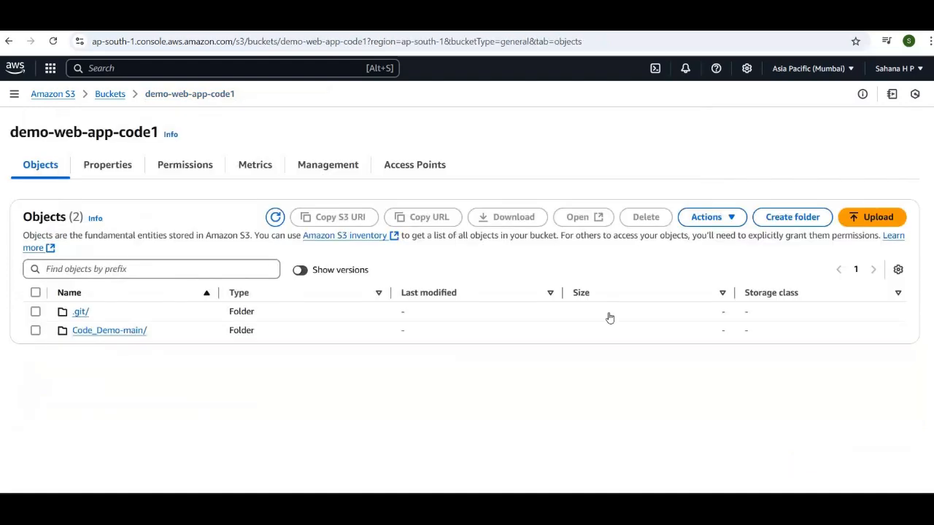
# Open the bucket website endpoint from the static website hosting properties of demo-web-app-code1 and look over the deployed page
pyautogui.click(115, 170)
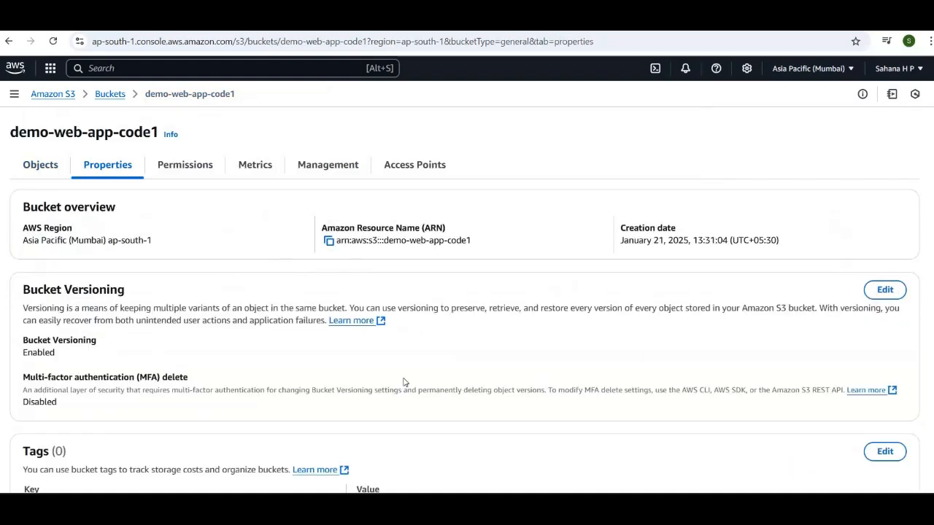
pyautogui.scroll(-1, 394, 370)
pyautogui.scroll(-20, 392, 370)
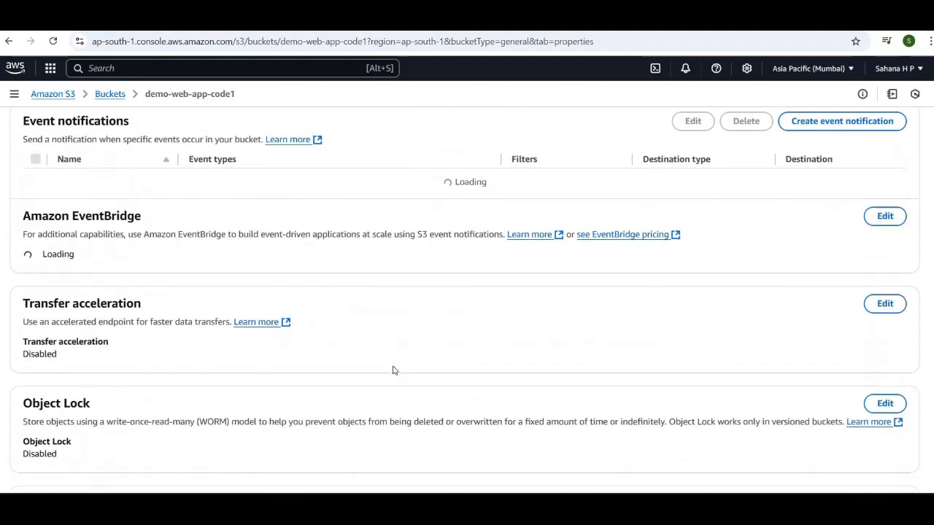
pyautogui.scroll(-2, 393, 369)
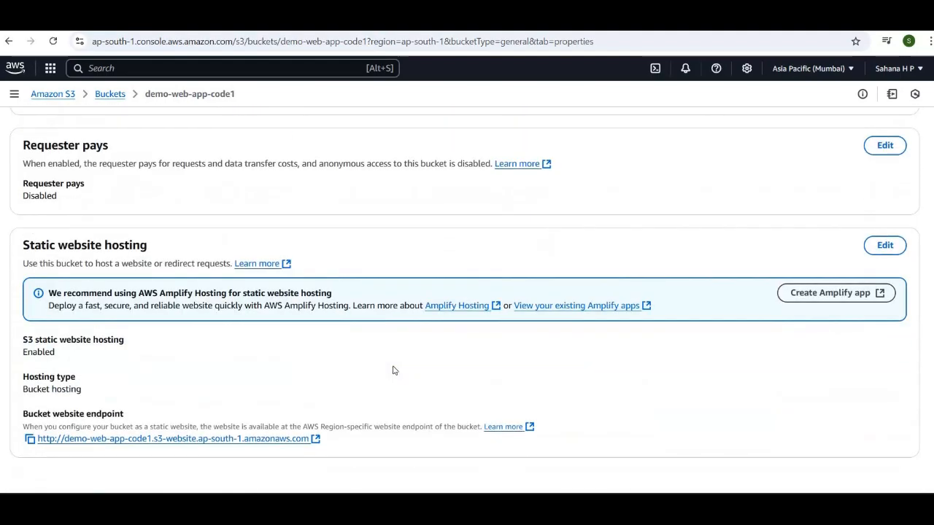
pyautogui.click(137, 439)
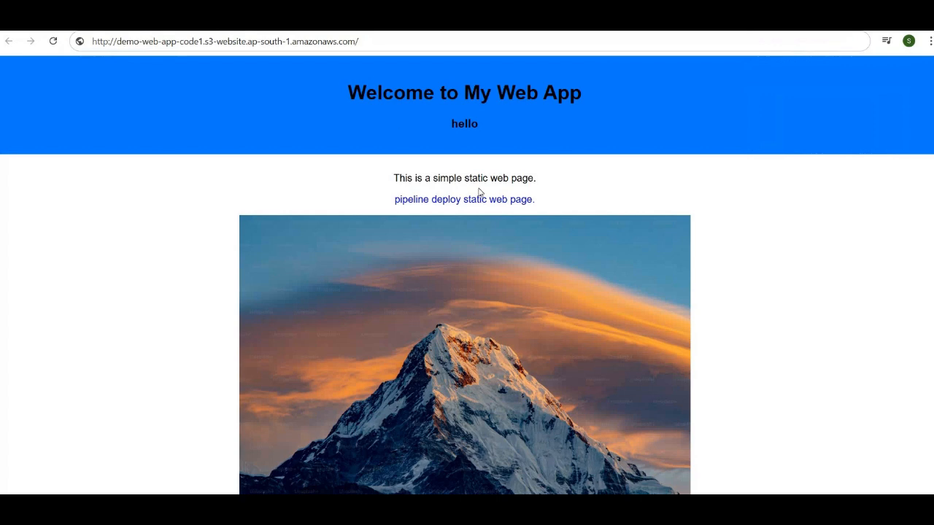
pyautogui.scroll(-1, 507, 160)
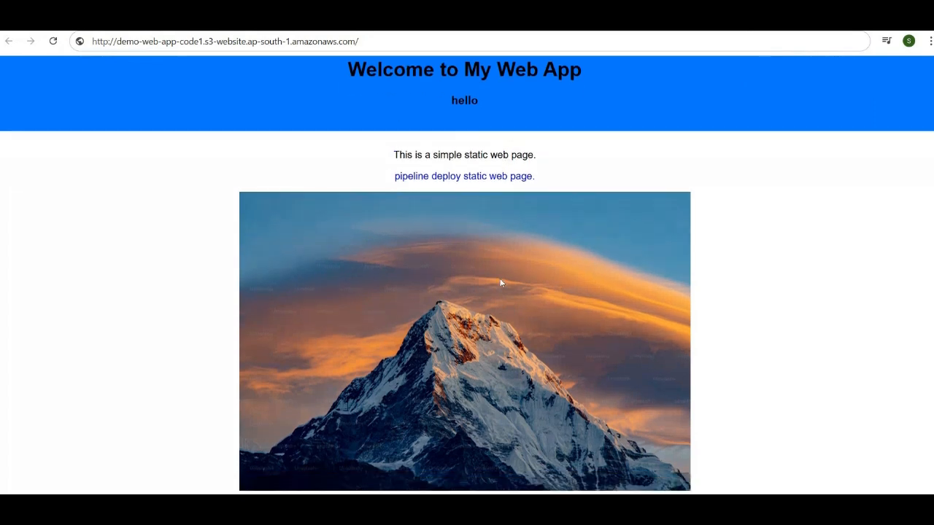
pyautogui.scroll(1, 520, 238)
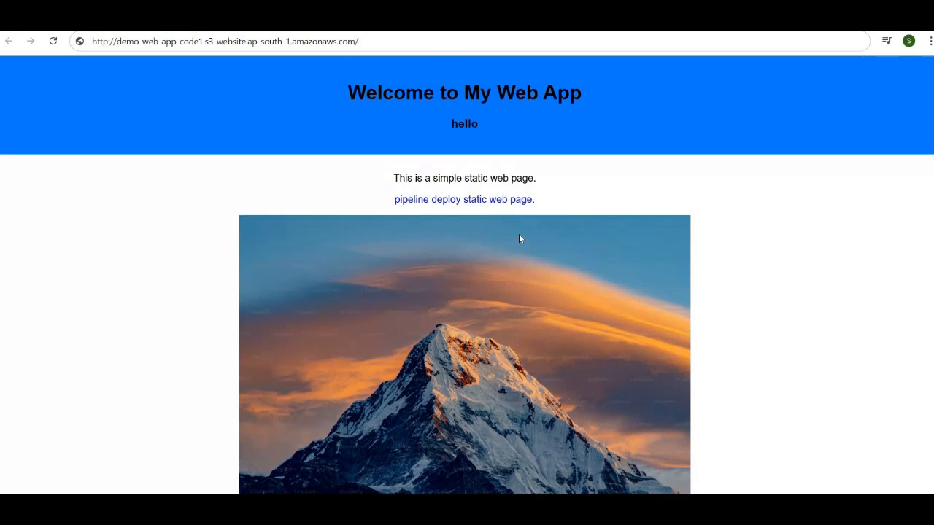
pyautogui.scroll(-1, 520, 239)
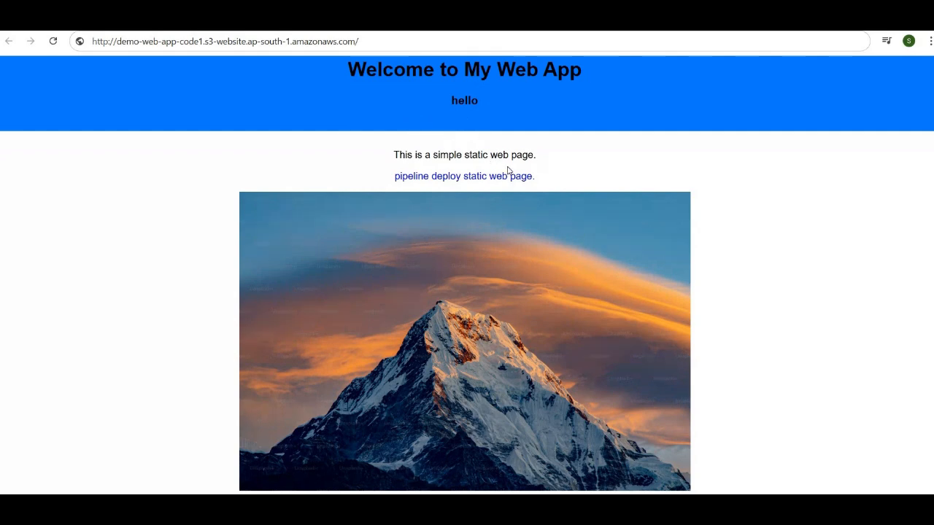
pyautogui.scroll(1, 504, 156)
pyautogui.scroll(-1, 504, 156)
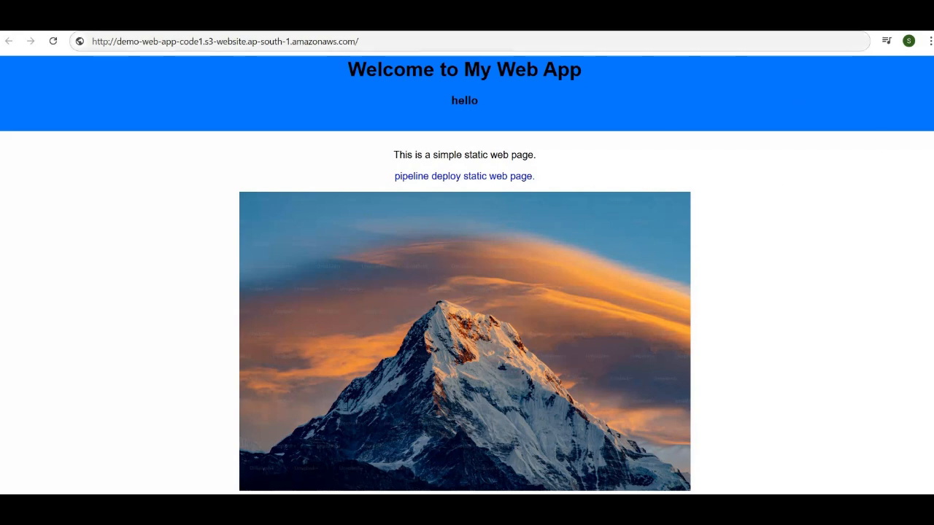
# Return to the IAM role cloud-demo-project-servicerole and view its summary and permissions policies
pyautogui.click(503, 20)
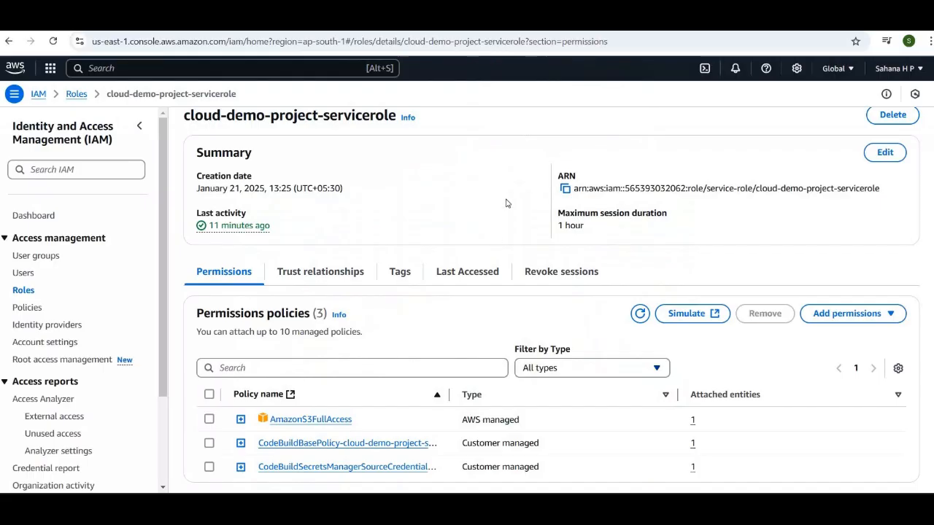
pyautogui.scroll(1, 508, 204)
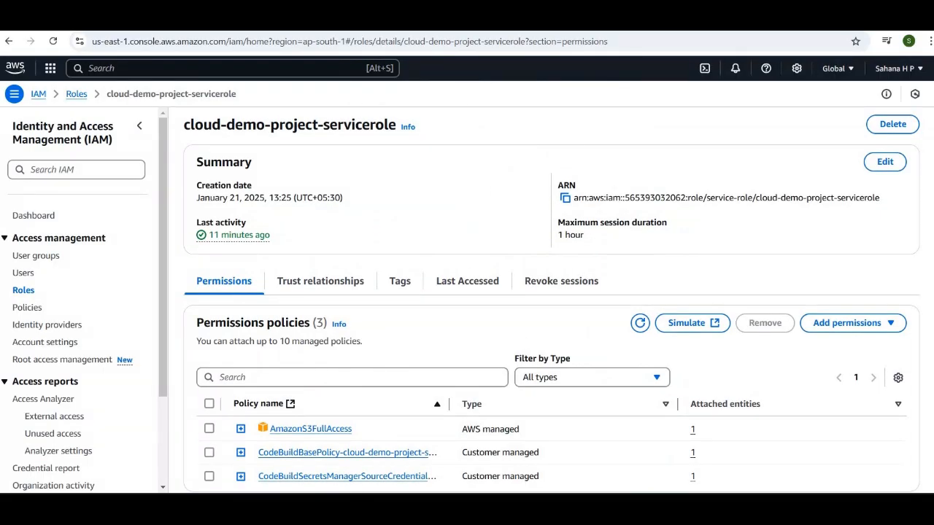